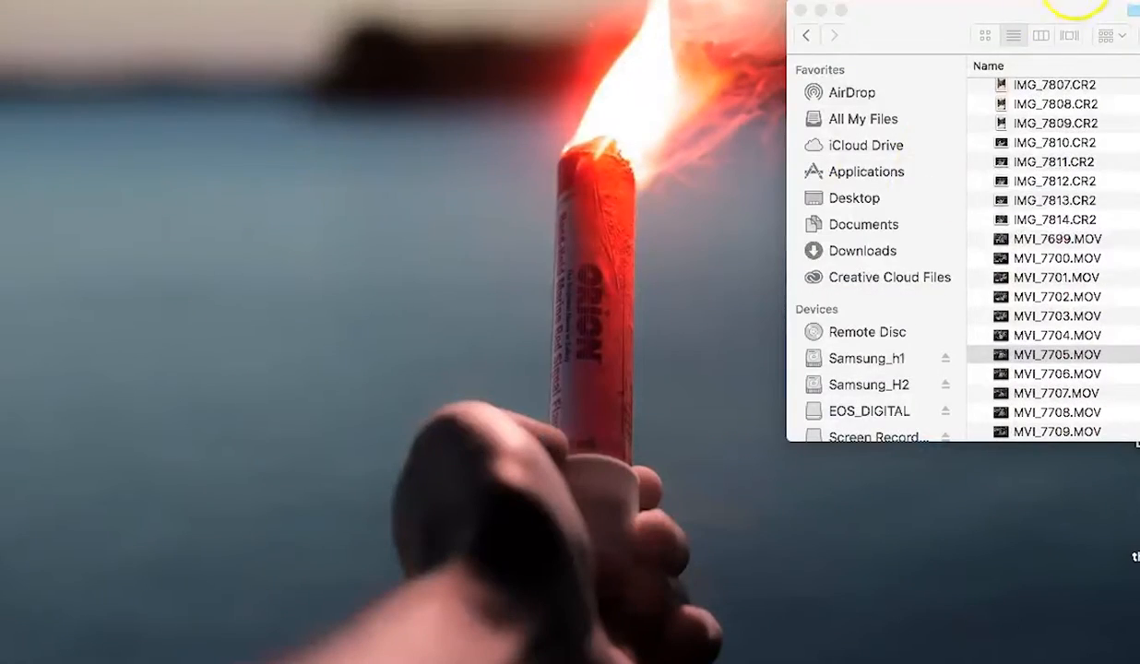
Step: Move the Laundry Mat folder window and preview the IMG_7814.CR2 photo
{"action": "left_click", "coordinate": [1051, 9]}
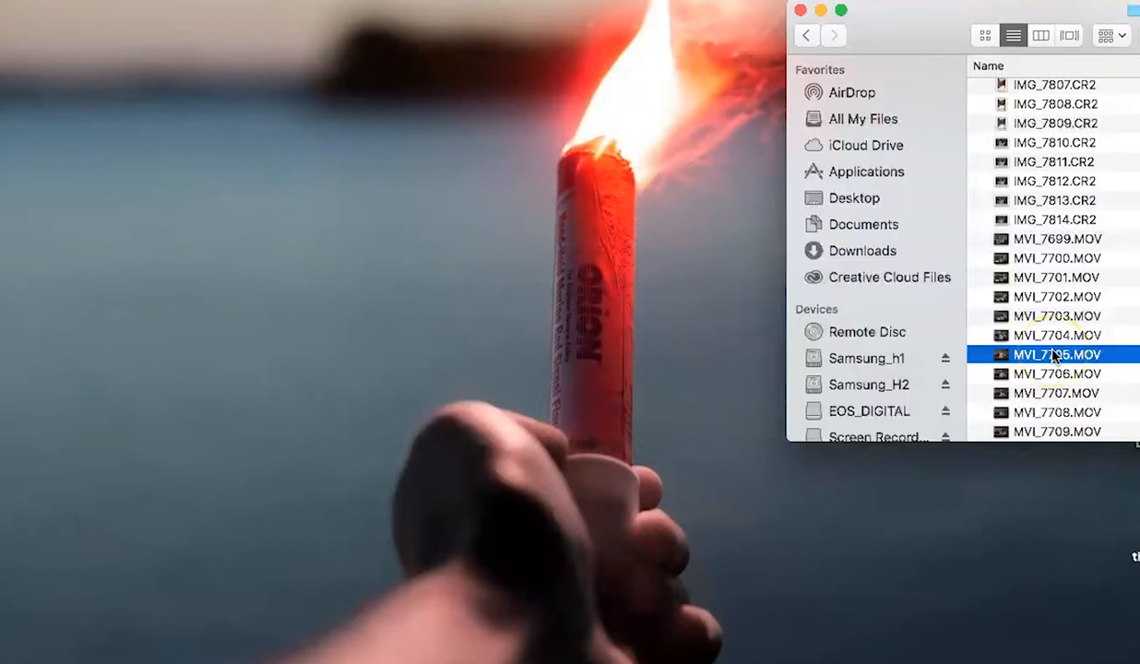
{"action": "left_click_drag", "start_coordinate": [922, 46], "coordinate": [597, 61]}
{"action": "left_click", "coordinate": [705, 186]}
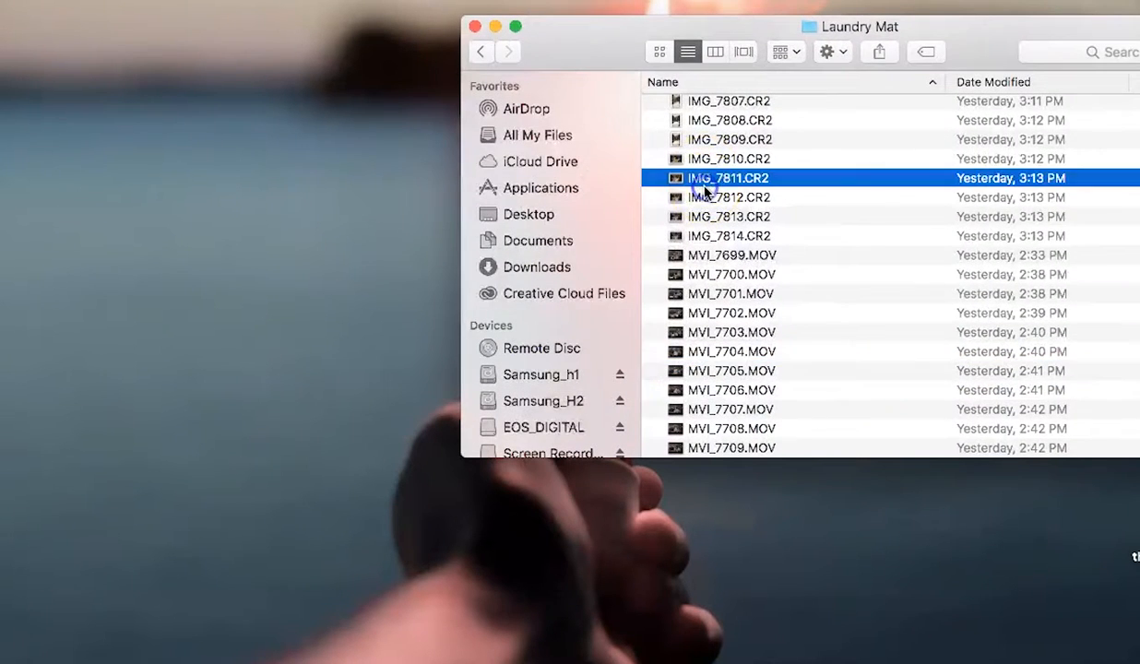
{"action": "left_click", "coordinate": [705, 235]}
{"action": "key", "text": "space"}
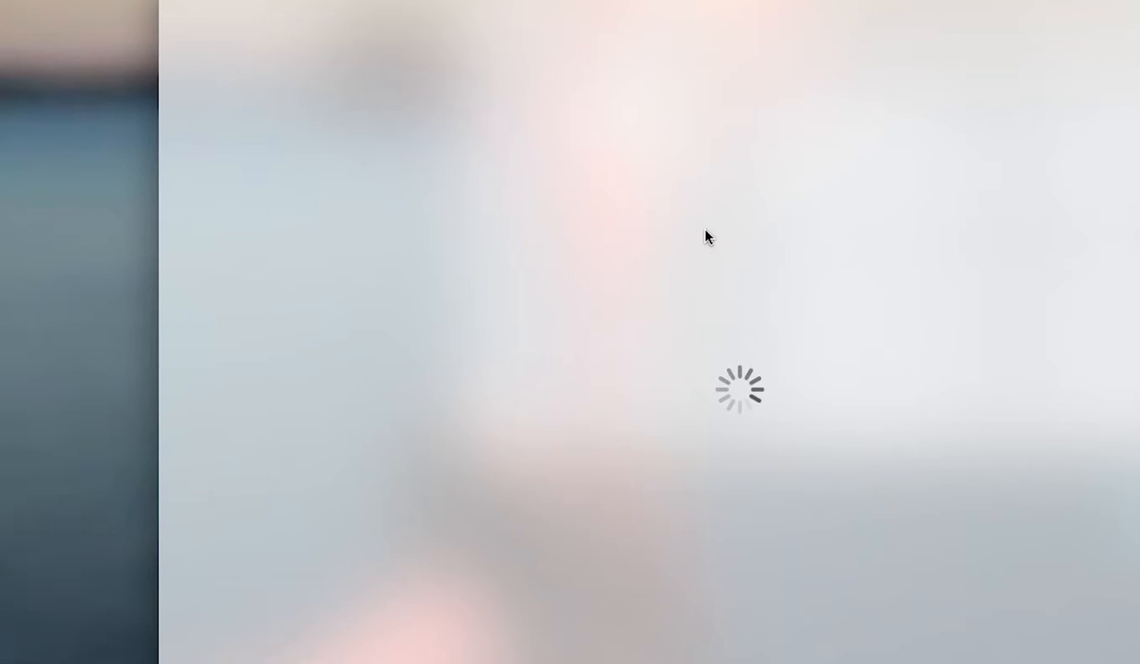
{"action": "key", "text": "space"}
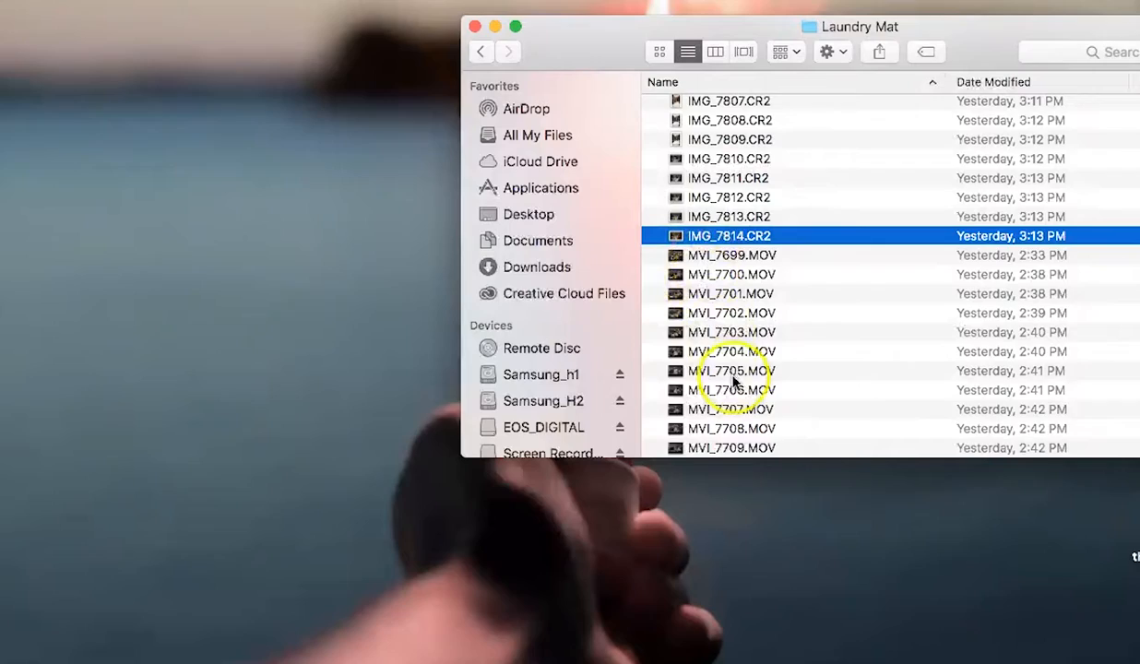
Step: Preview the video clips MVI_7705.MOV and MVI_7704.MOV
{"action": "left_click", "coordinate": [734, 373]}
{"action": "key", "text": "space"}
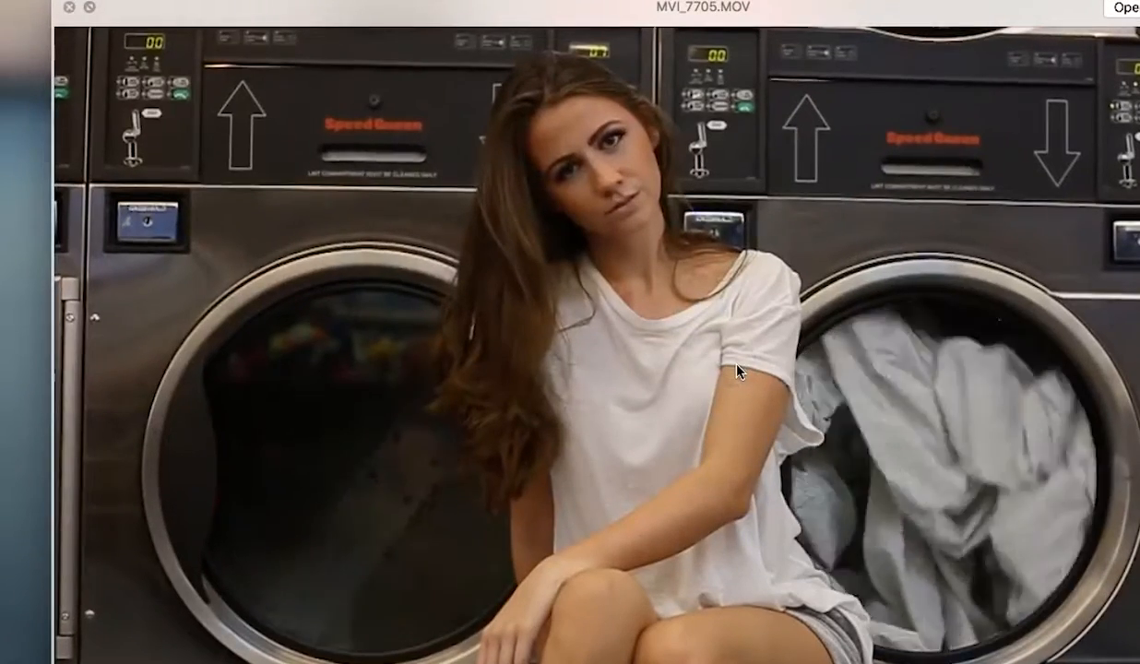
{"action": "key", "text": "space"}
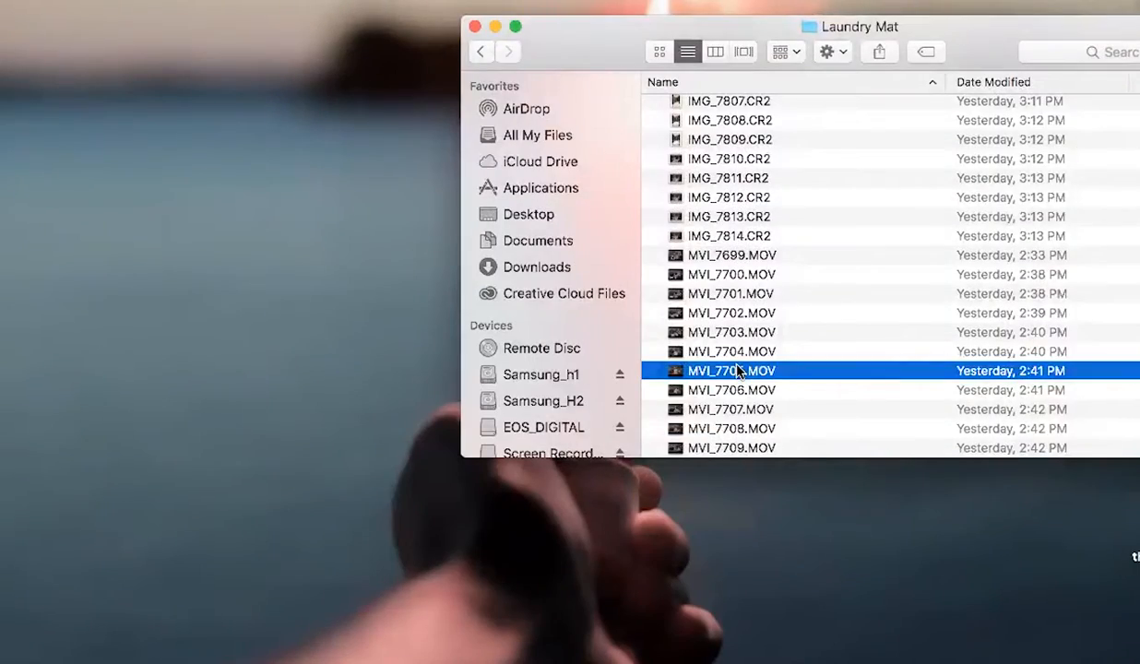
{"action": "left_click", "coordinate": [740, 354]}
{"action": "key", "text": "space"}
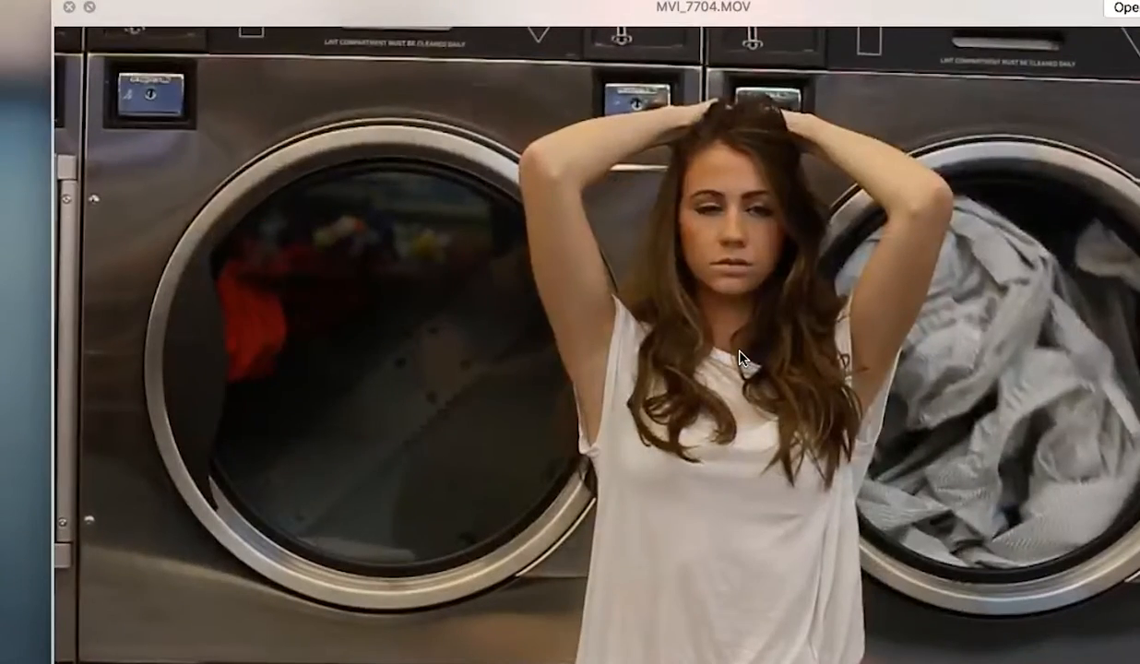
{"action": "key", "text": "space"}
Step: Preview MVI_7706.MOV and MVI_7705.MOV again, leaving MVI_7705.MOV selected
{"action": "left_click", "coordinate": [735, 370]}
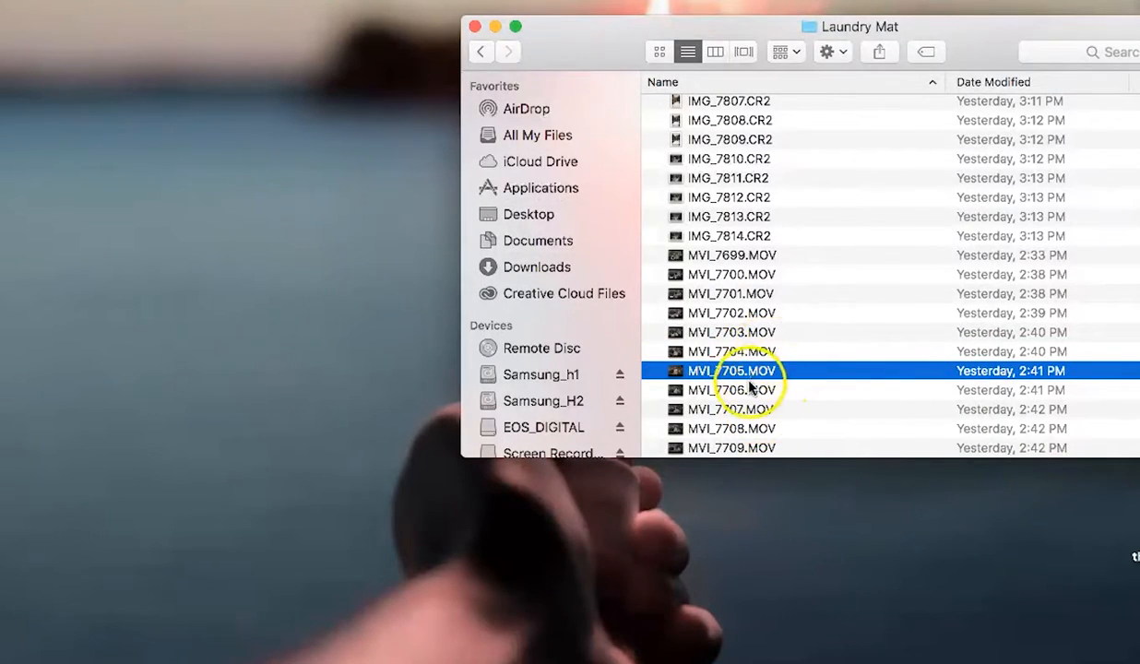
{"action": "left_click", "coordinate": [752, 372]}
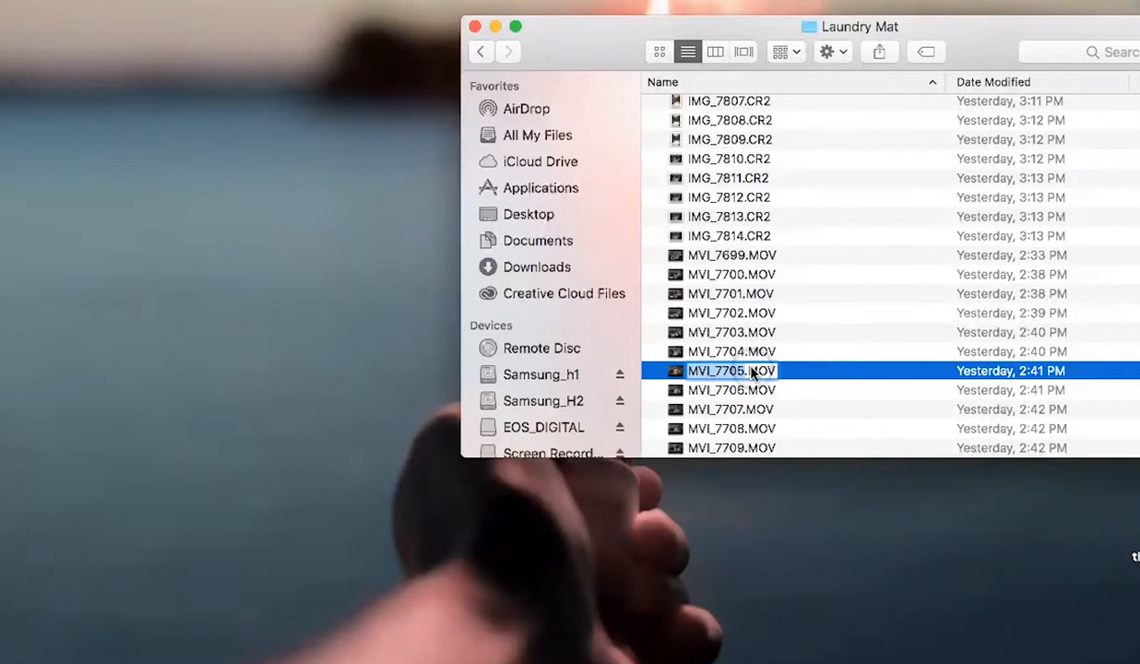
{"action": "left_click", "coordinate": [792, 384]}
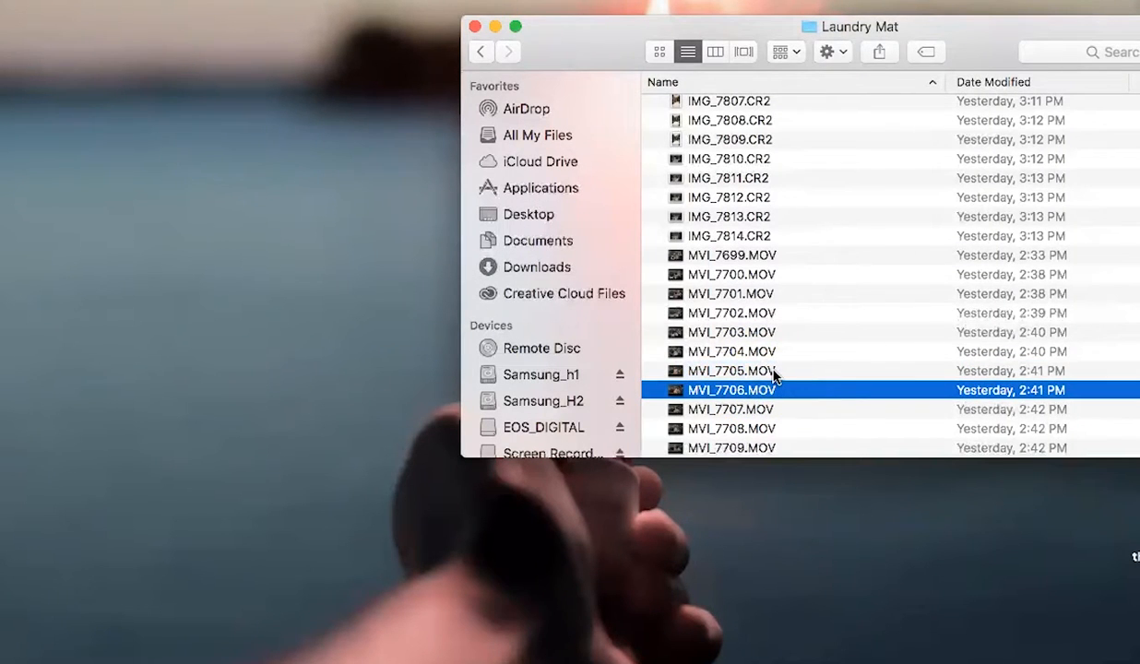
{"action": "key", "text": "space"}
{"action": "key", "text": "space"}
{"action": "left_click", "coordinate": [775, 373]}
{"action": "key", "text": "space"}
{"action": "key", "text": "space"}
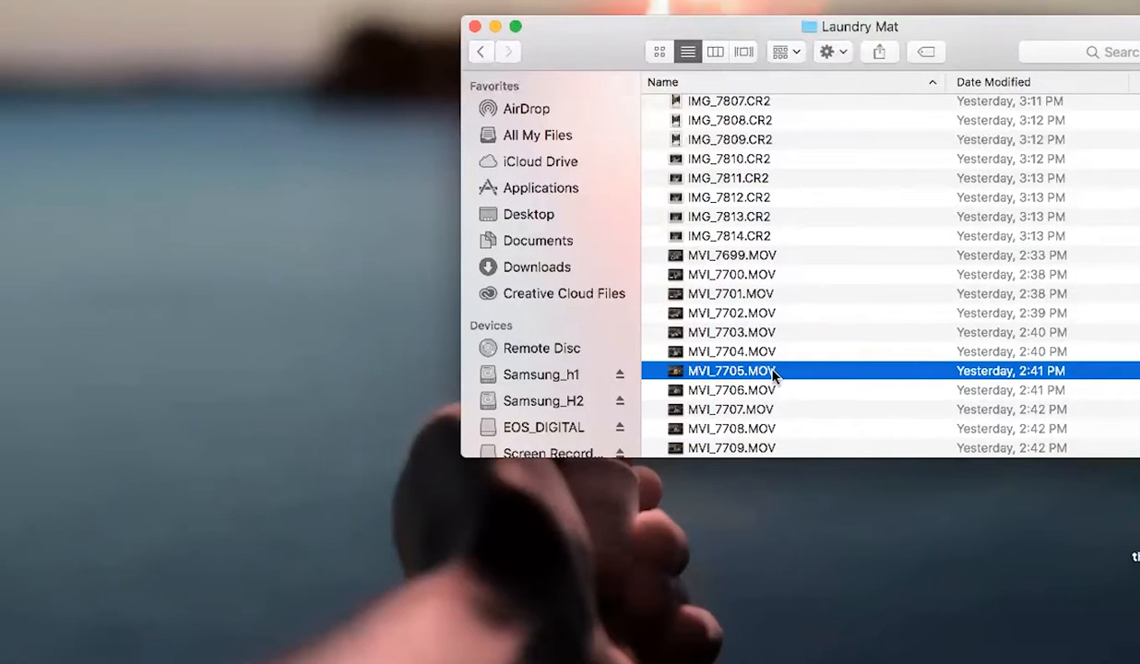
Step: Launch Adobe Premiere Pro CC 2015 from the app launcher
{"action": "key", "text": "super+space"}
{"action": "type", "text": "pre"}
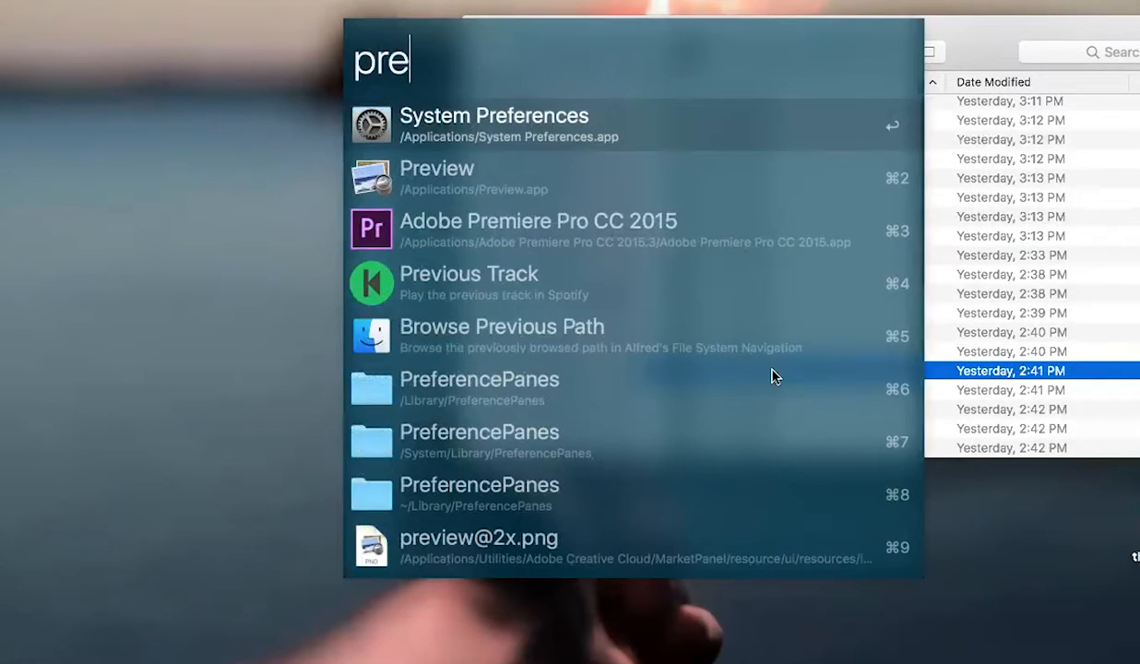
{"action": "key", "text": "Down"}
{"action": "key", "text": "Down"}
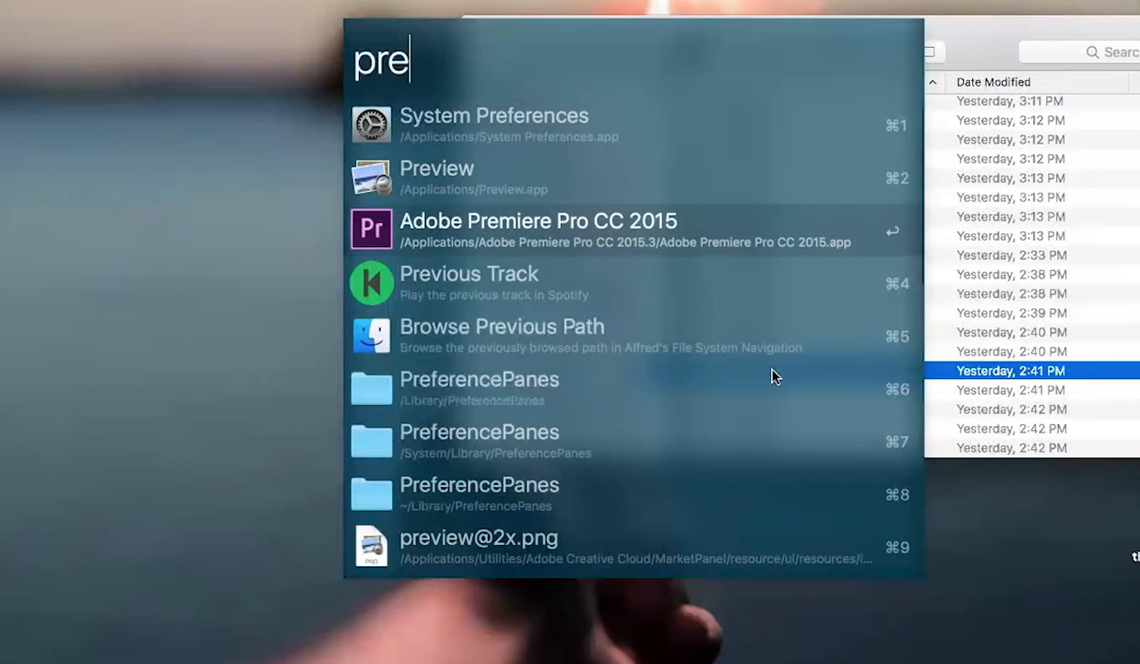
{"action": "key", "text": "Return"}
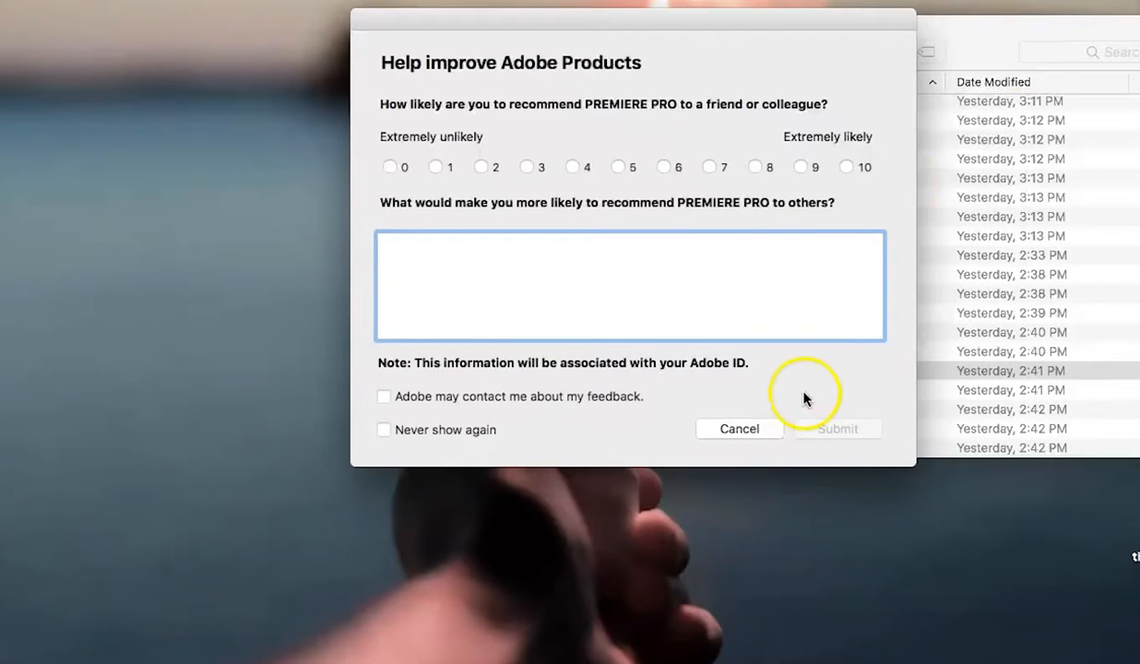
Step: Create a new project named laundry Mat, overwriting the existing project
{"action": "left_click", "coordinate": [751, 431]}
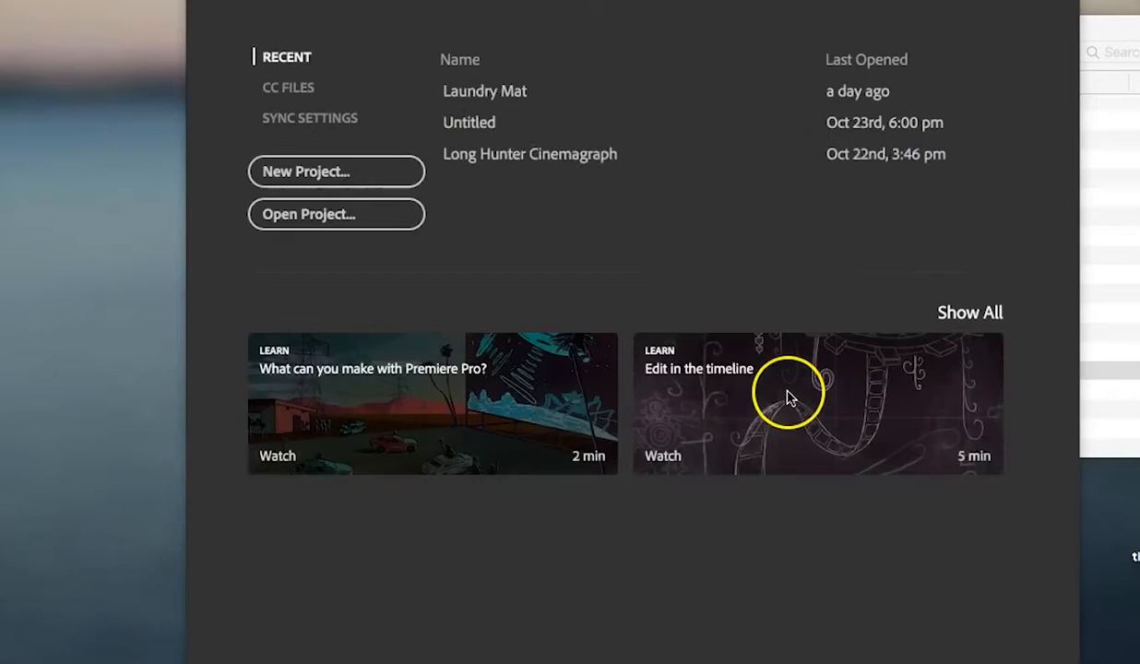
{"action": "left_click", "coordinate": [372, 169]}
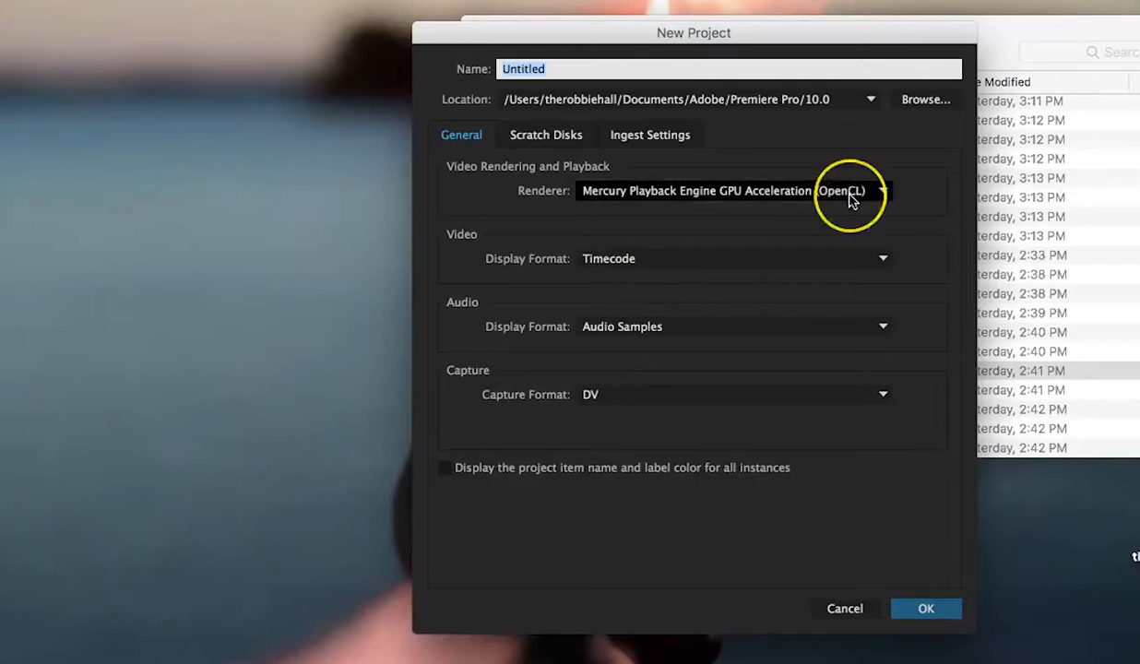
{"action": "type", "text": "laundry Mat"}
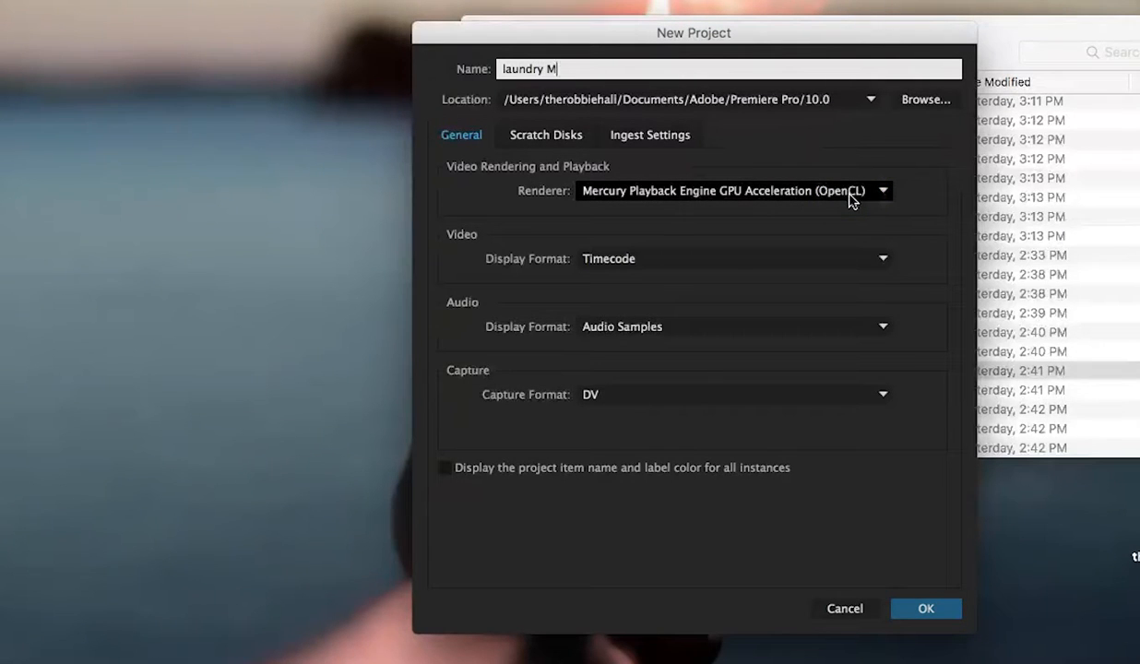
{"action": "left_click", "coordinate": [940, 610]}
{"action": "left_click", "coordinate": [840, 369]}
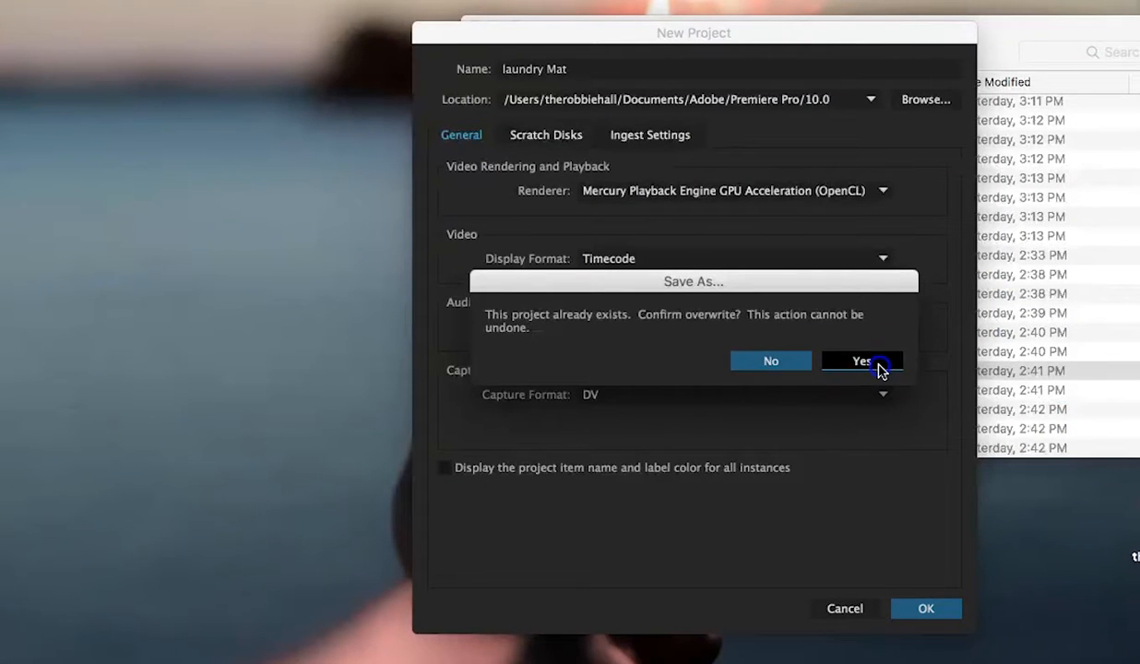
{"action": "left_click", "coordinate": [881, 372]}
{"action": "left_click", "coordinate": [923, 617]}
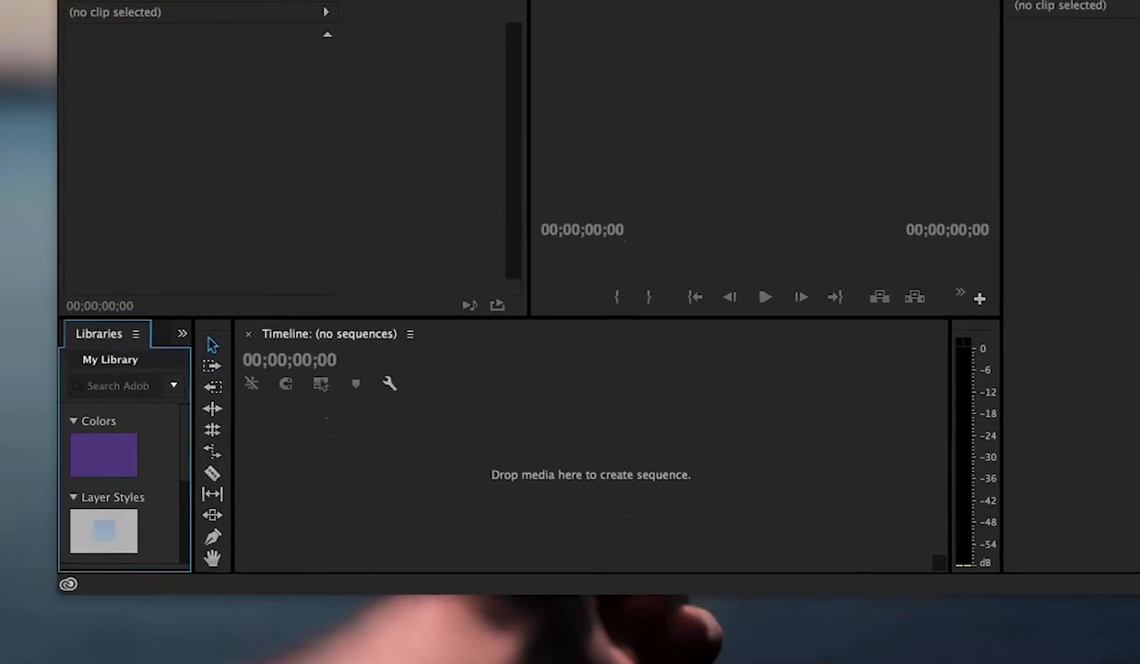
Step: Bring MVI_7705.MOV from the folder into the empty timeline to create a sequence
{"action": "left_click_drag", "start_coordinate": [987, 0], "coordinate": [925, 111]}
{"action": "left_click_drag", "start_coordinate": [962, 45], "coordinate": [1070, 44]}
{"action": "left_click_drag", "start_coordinate": [808, 364], "coordinate": [429, 643]}
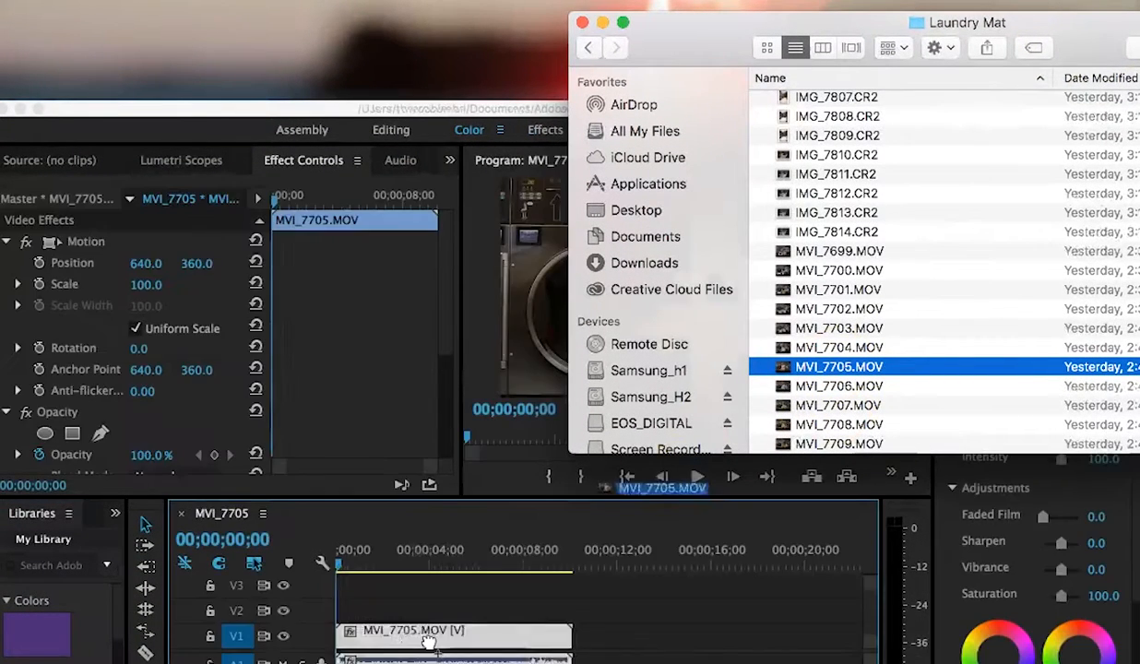
{"action": "left_click", "coordinate": [581, 22]}
{"action": "left_click_drag", "start_coordinate": [618, 108], "coordinate": [641, 10]}
Step: Unlink the clip's audio and delete the audio part from the timeline
{"action": "left_click", "coordinate": [466, 556]}
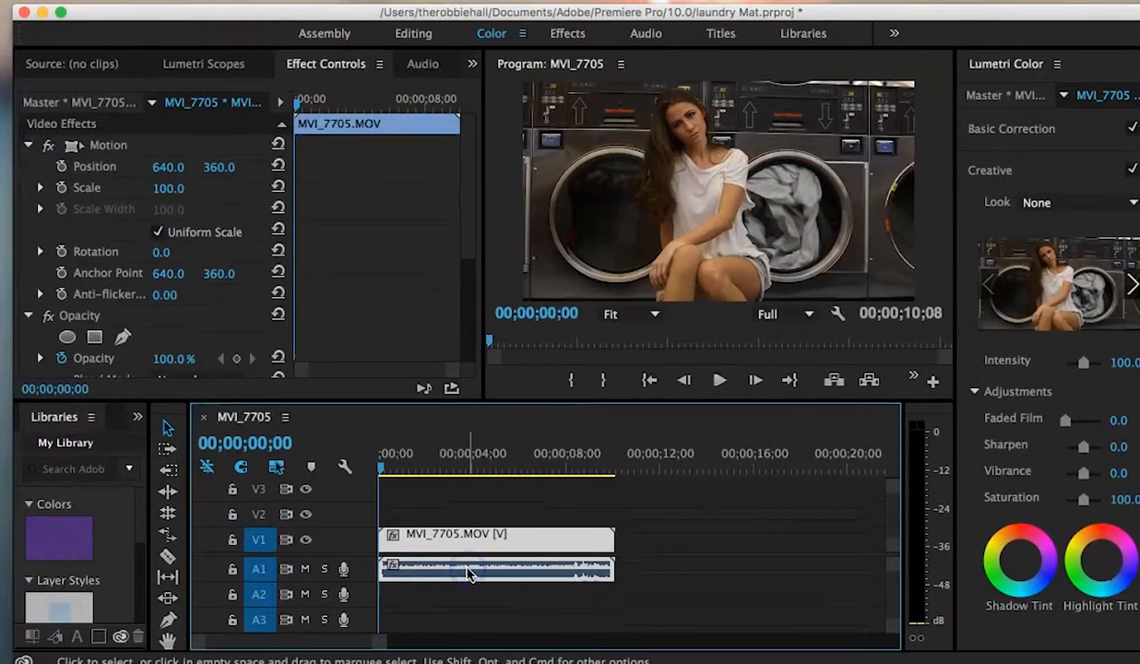
{"action": "right_click", "coordinate": [467, 572]}
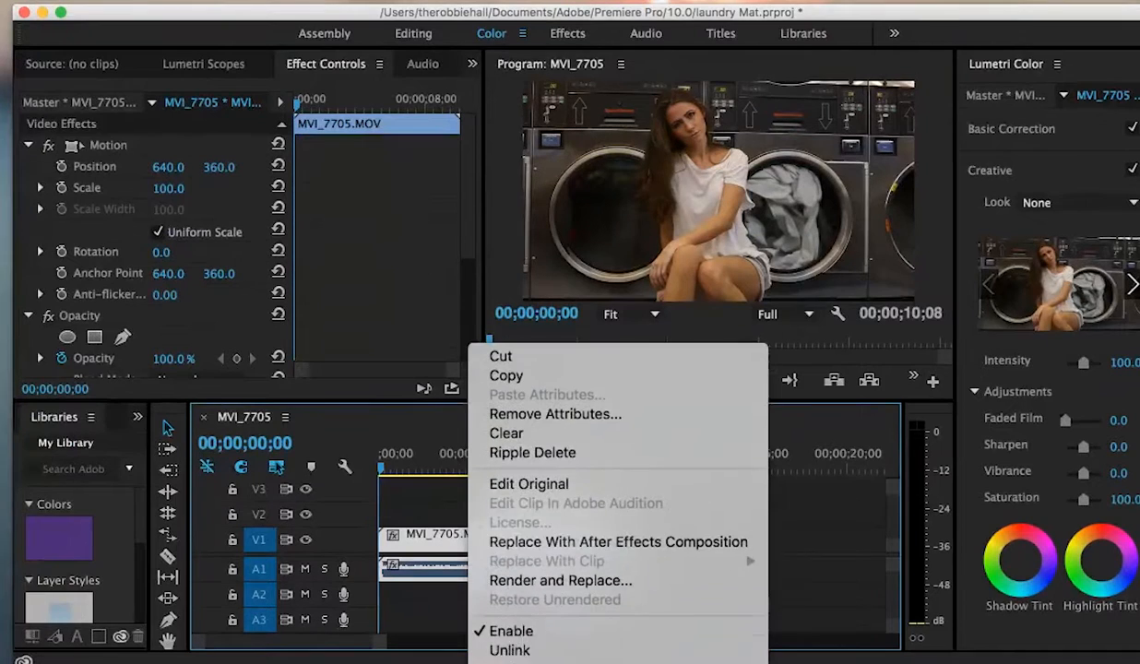
{"action": "left_click", "coordinate": [521, 632]}
{"action": "left_click", "coordinate": [522, 572]}
{"action": "key", "text": "Delete"}
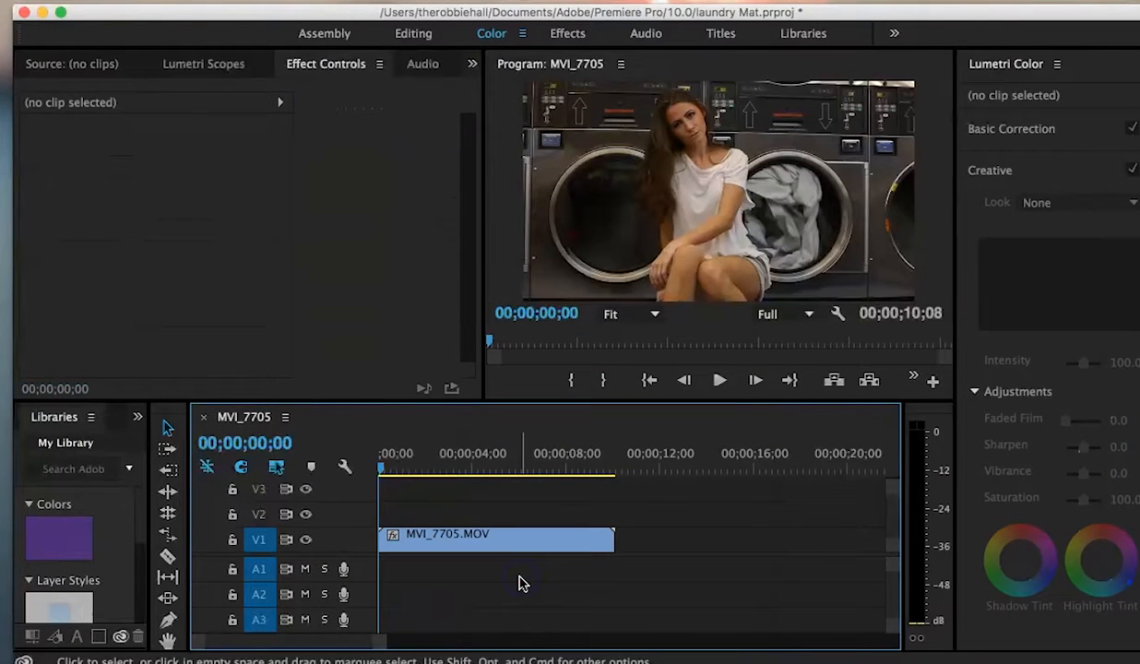
Step: Set the clip's speed to 50% in Speed/Duration
{"action": "right_click", "coordinate": [542, 541]}
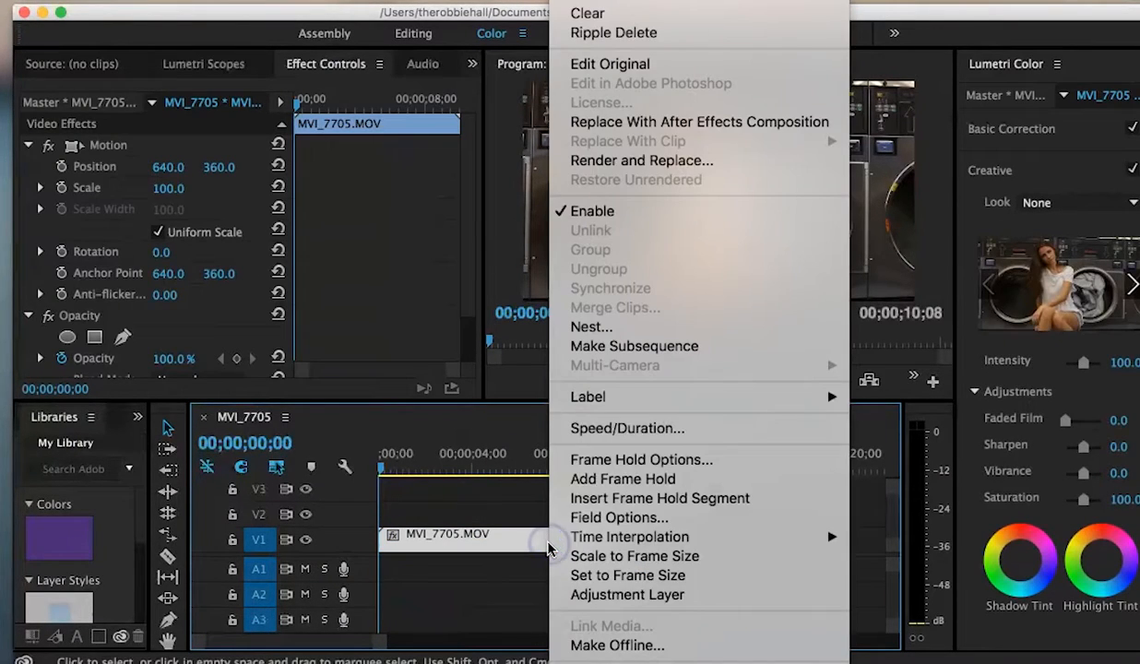
{"action": "left_click", "coordinate": [553, 429]}
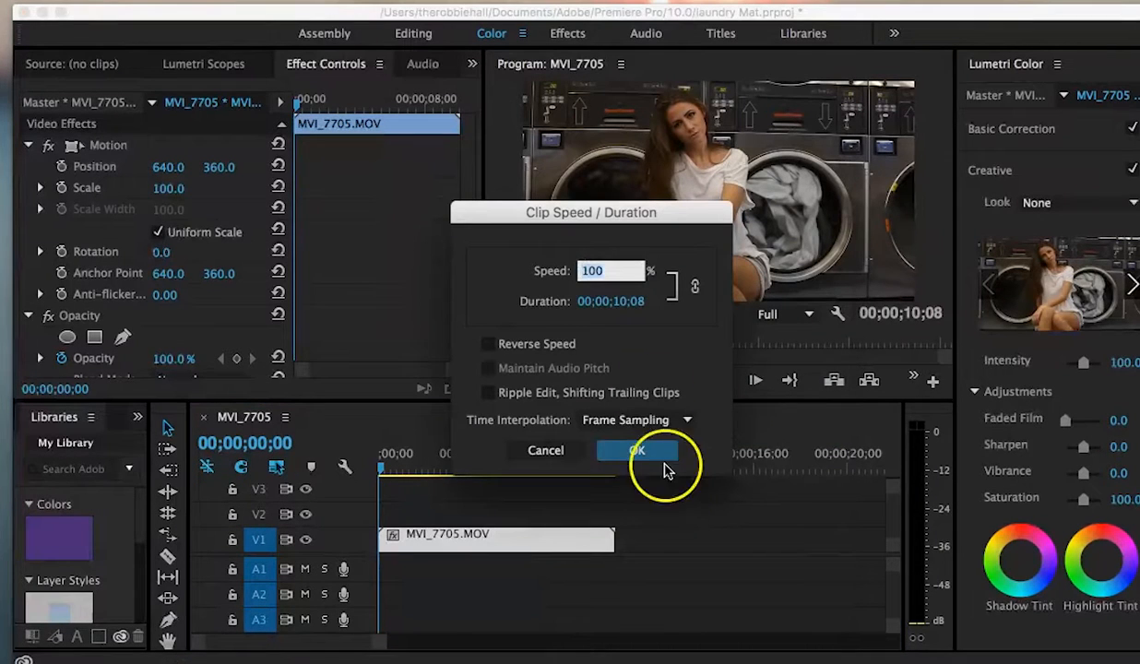
{"action": "type", "text": "50"}
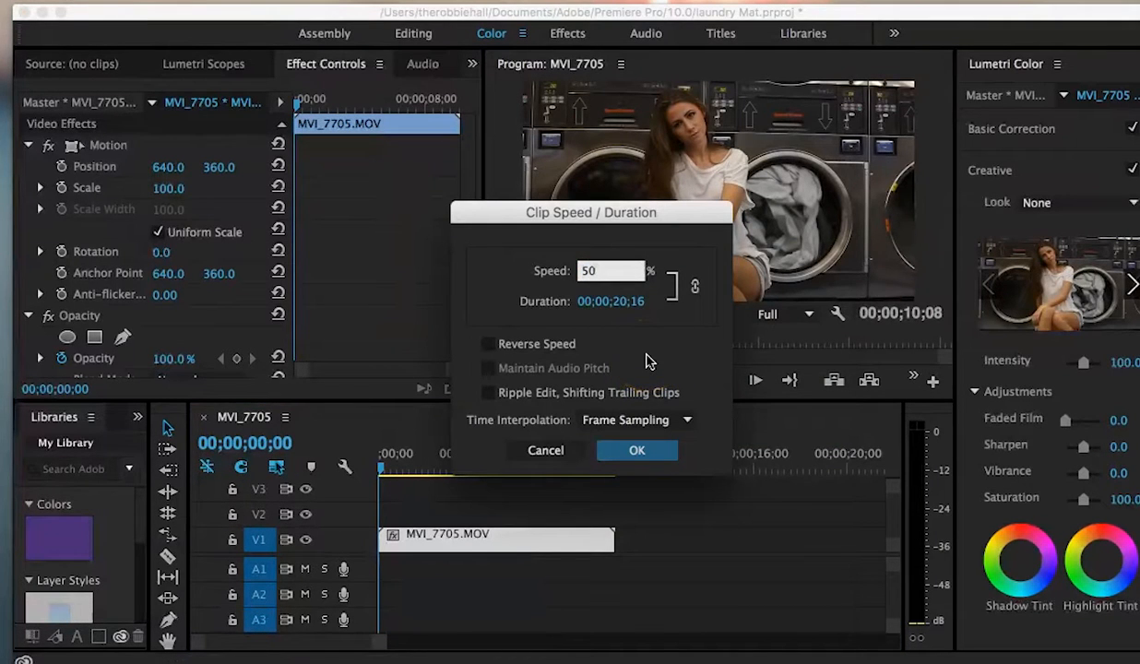
{"action": "key", "text": "Return"}
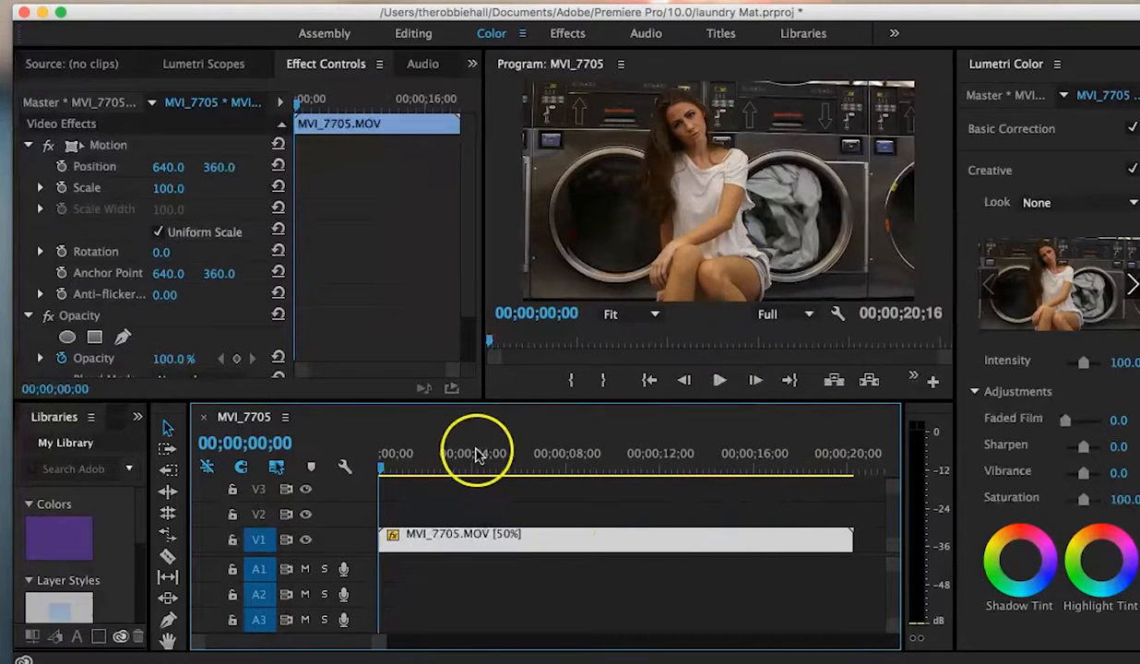
Step: Switch to the Effects workspace and set the clip's Rotation to -1.0°
{"action": "left_click_drag", "start_coordinate": [381, 473], "coordinate": [356, 506]}
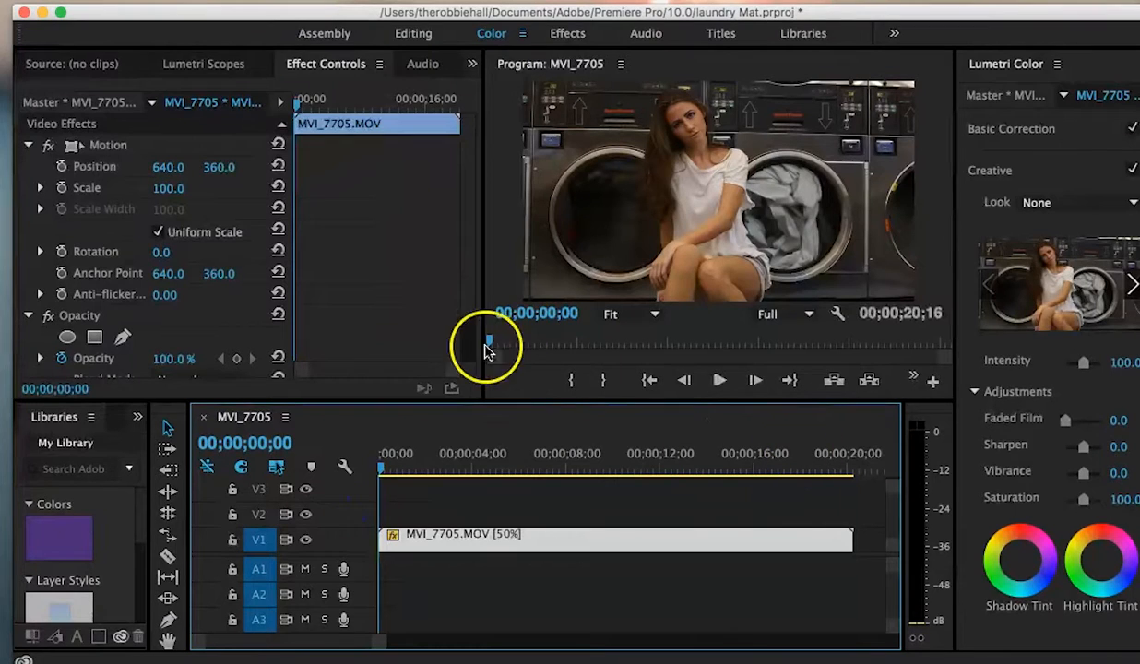
{"action": "left_click_drag", "start_coordinate": [482, 316], "coordinate": [451, 312]}
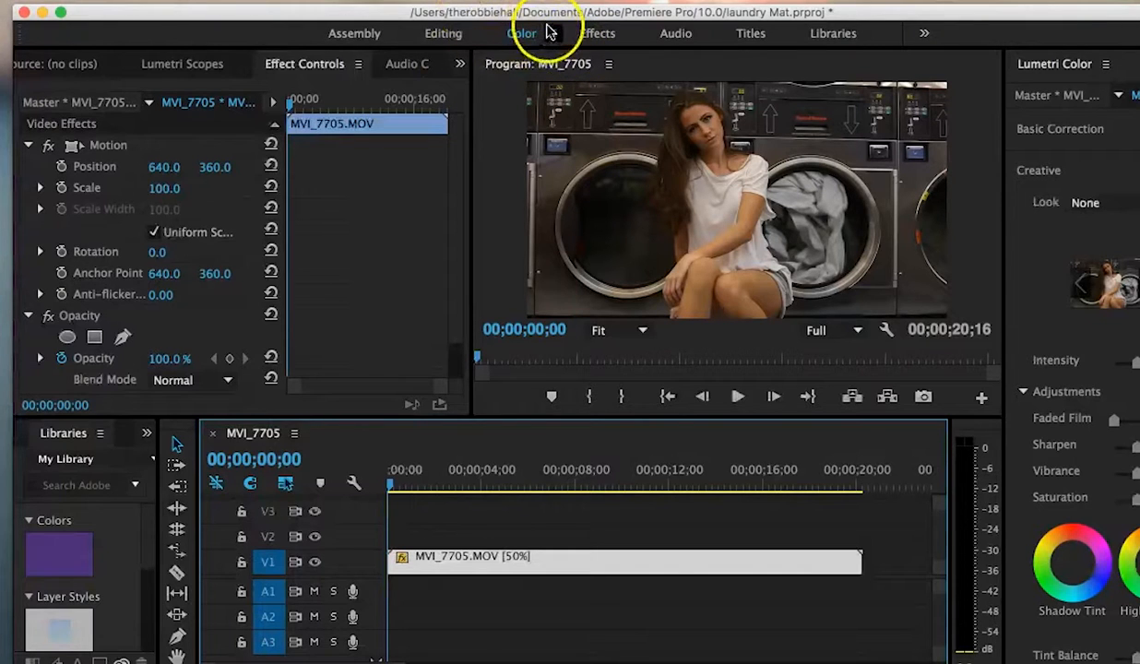
{"action": "left_click", "coordinate": [598, 34]}
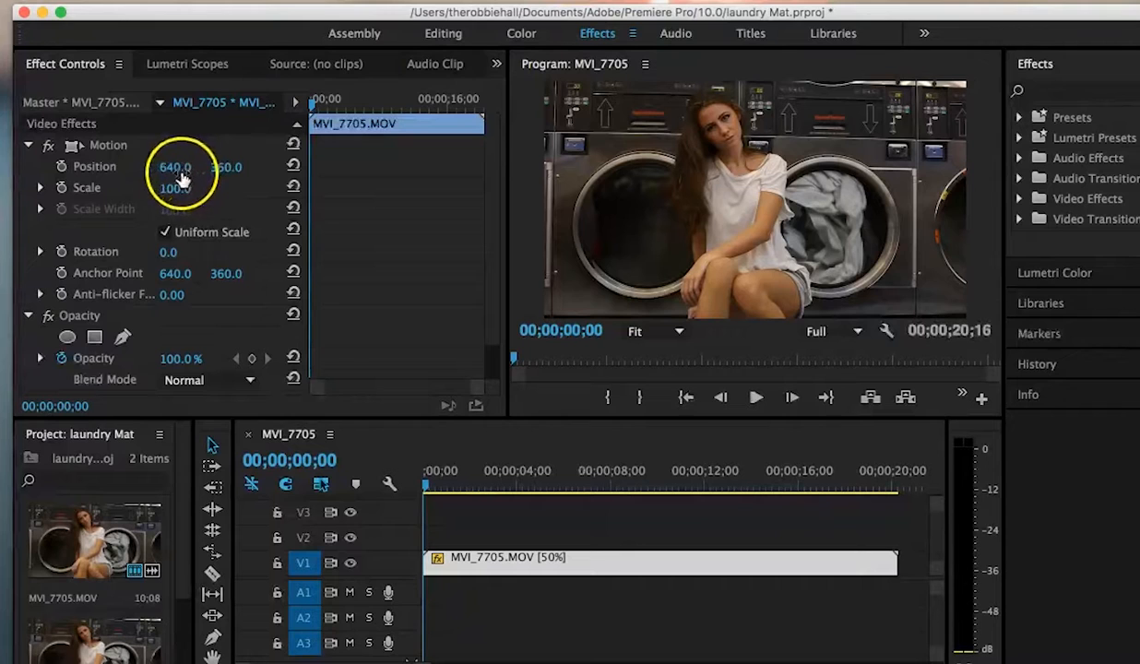
{"action": "left_click", "coordinate": [167, 252]}
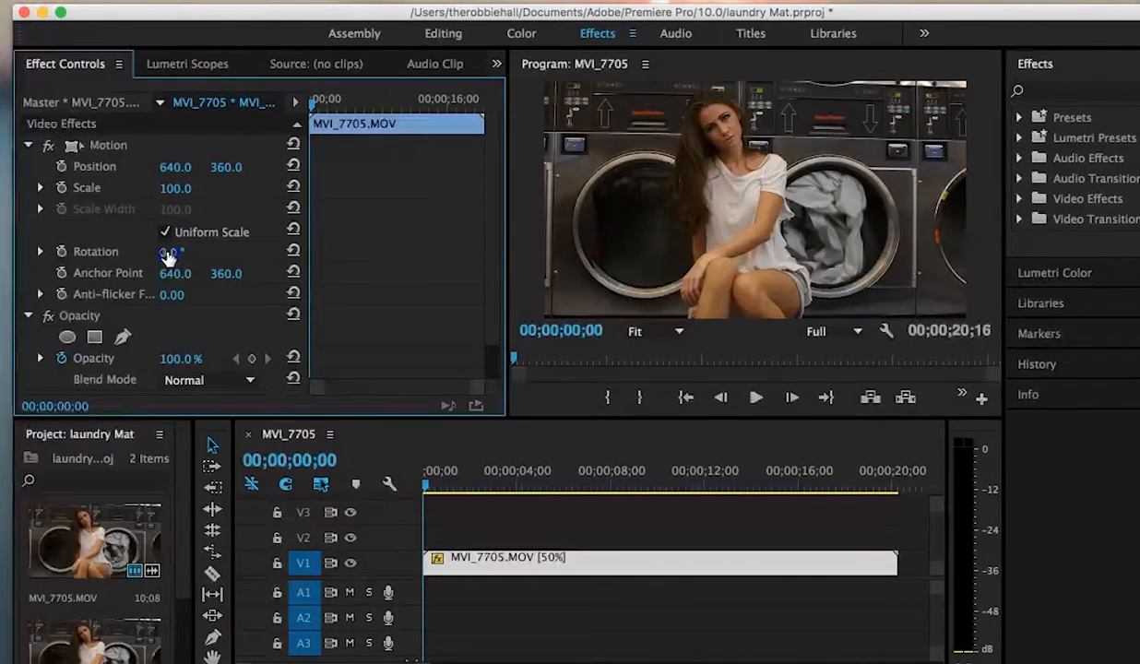
{"action": "left_click", "coordinate": [294, 262]}
{"action": "left_click", "coordinate": [168, 255]}
{"action": "left_click_drag", "start_coordinate": [168, 255], "coordinate": [168, 255]}
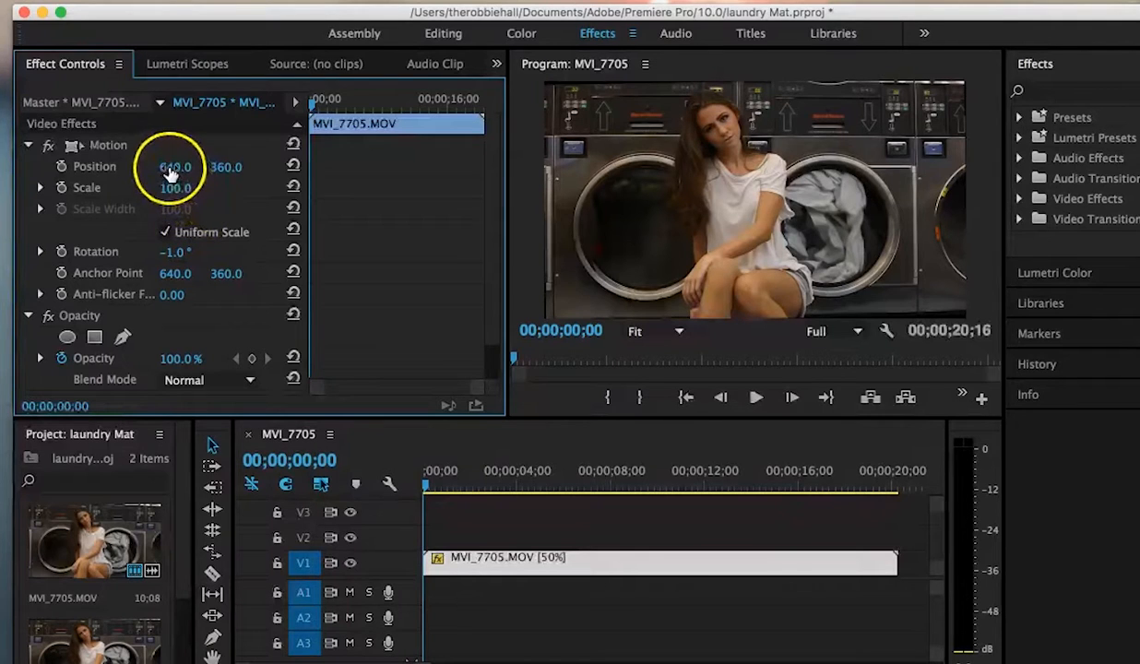
Step: Set the clip's Scale to 105 and switch to the Color workspace
{"action": "left_click_drag", "start_coordinate": [173, 192], "coordinate": [174, 194]}
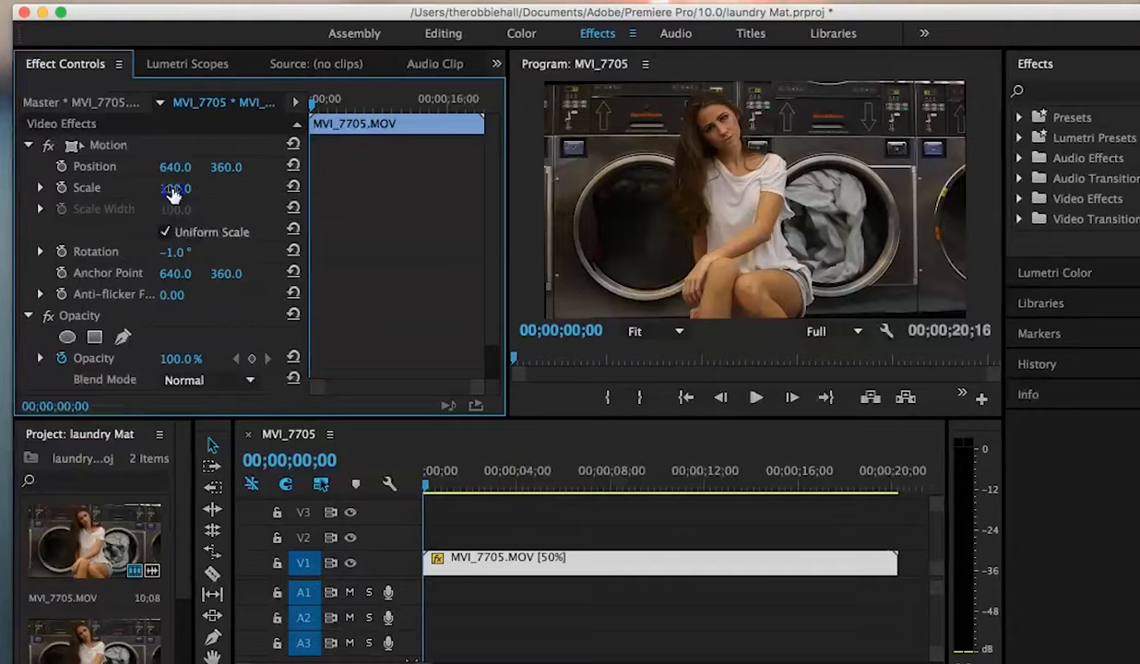
{"action": "left_click", "coordinate": [174, 193]}
{"action": "left_click", "coordinate": [222, 188]}
{"action": "left_click", "coordinate": [176, 192]}
{"action": "left_click_drag", "start_coordinate": [175, 192], "coordinate": [191, 183]}
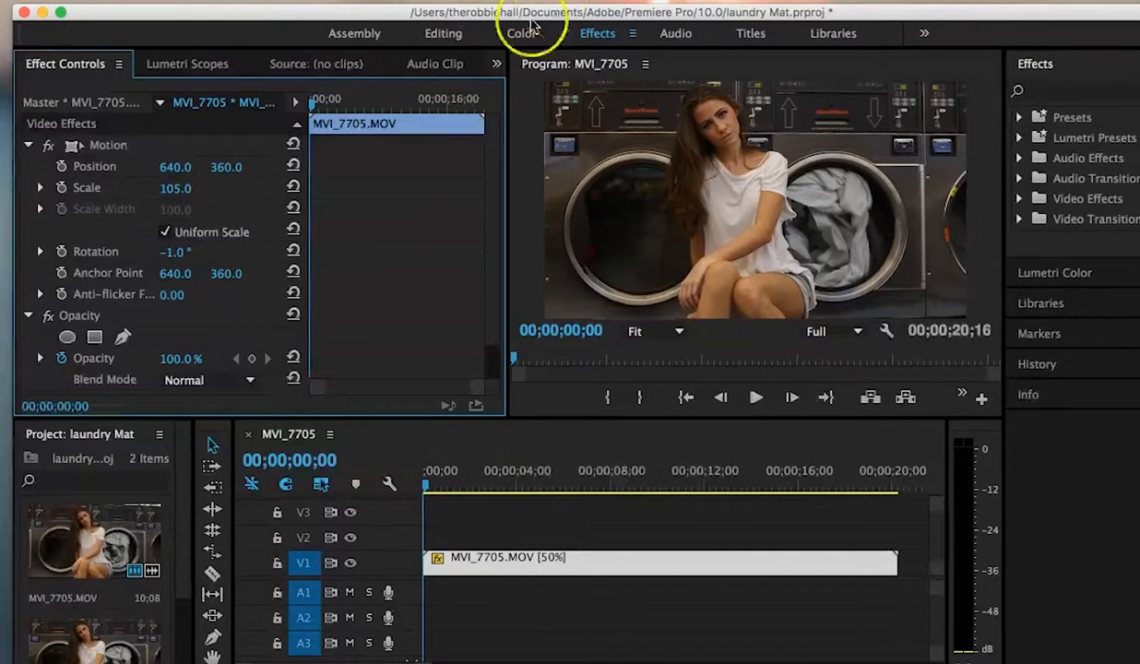
{"action": "left_click", "coordinate": [515, 33]}
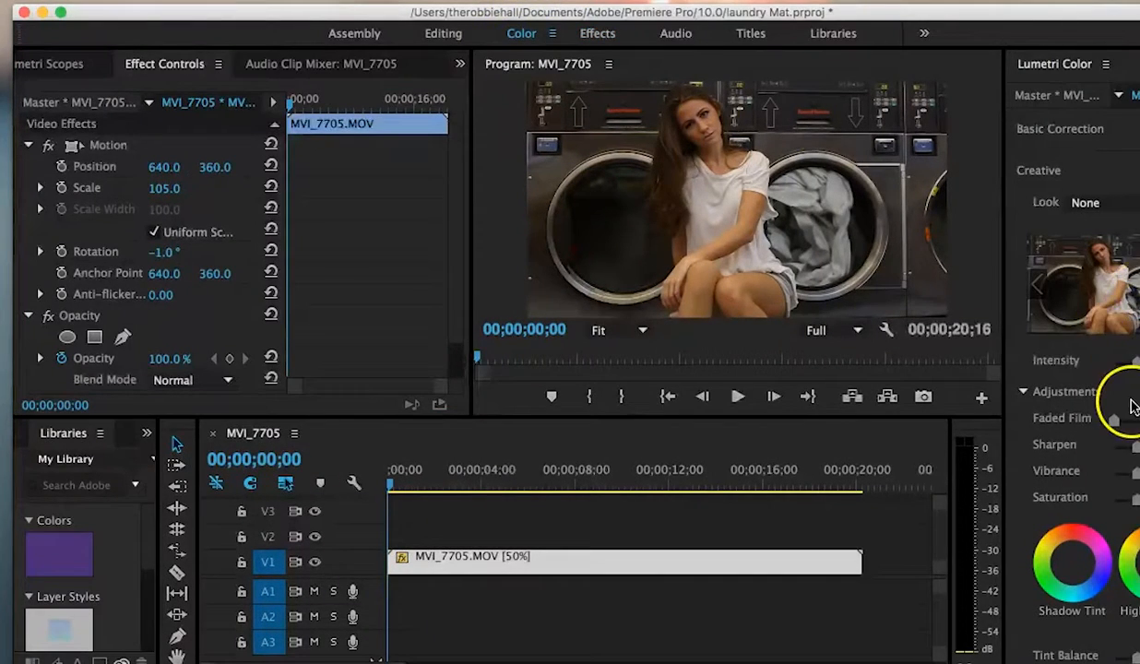
Step: Expand Basic Correction in Lumetri Color and adjust the Highlights and Whites tone sliders
{"action": "scroll", "coordinate": [1133, 387], "scroll_direction": "down", "scroll_amount": 4}
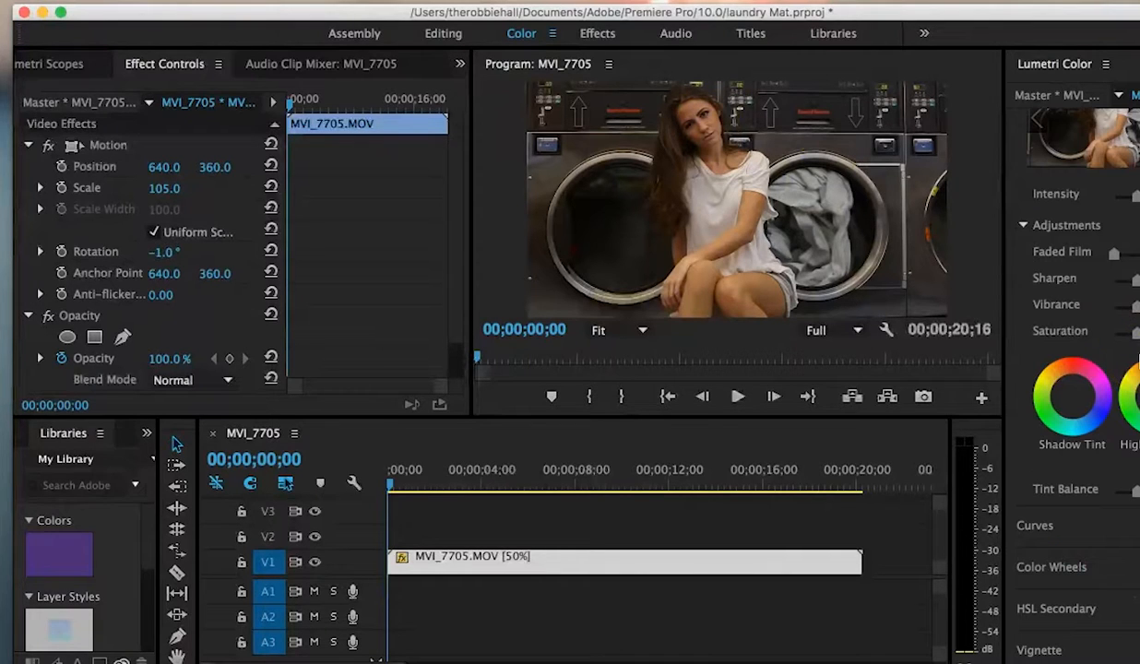
{"action": "scroll", "coordinate": [1135, 316], "scroll_direction": "up", "scroll_amount": 4}
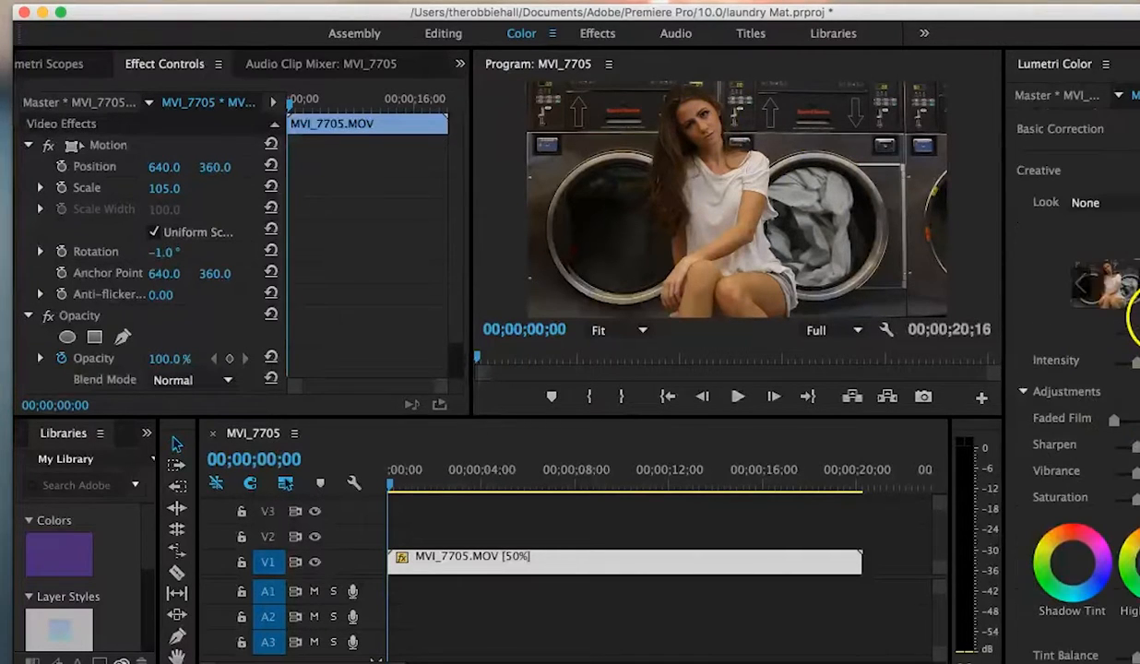
{"action": "left_click", "coordinate": [1137, 147]}
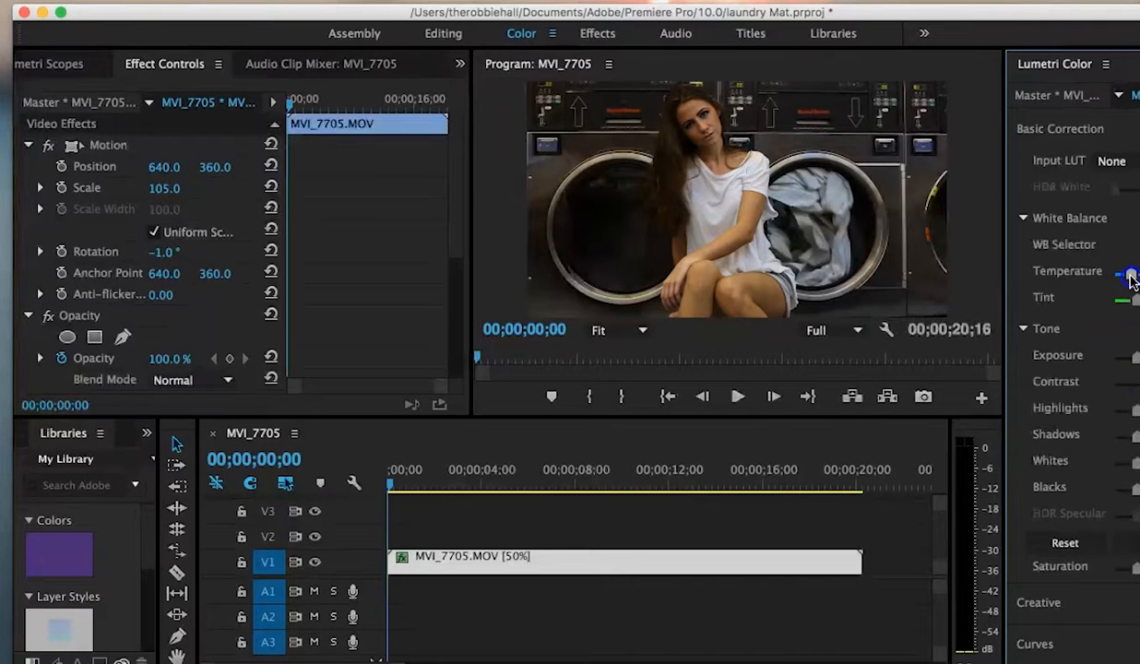
{"action": "left_click_drag", "start_coordinate": [1136, 411], "coordinate": [1137, 436]}
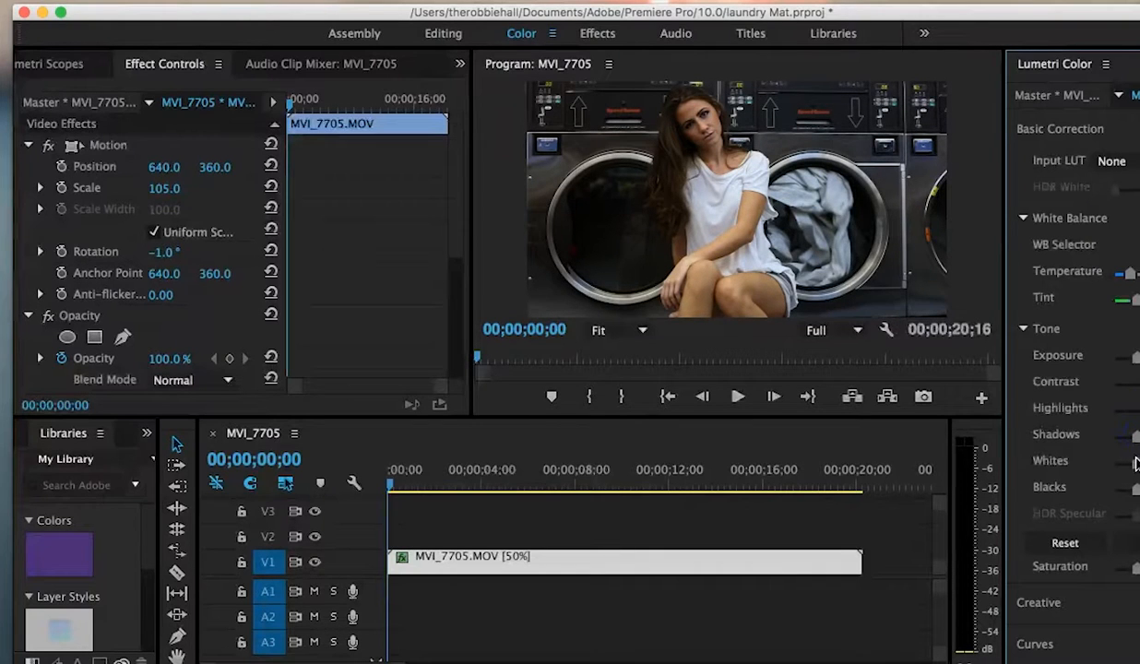
{"action": "left_click_drag", "start_coordinate": [1137, 463], "coordinate": [1133, 491]}
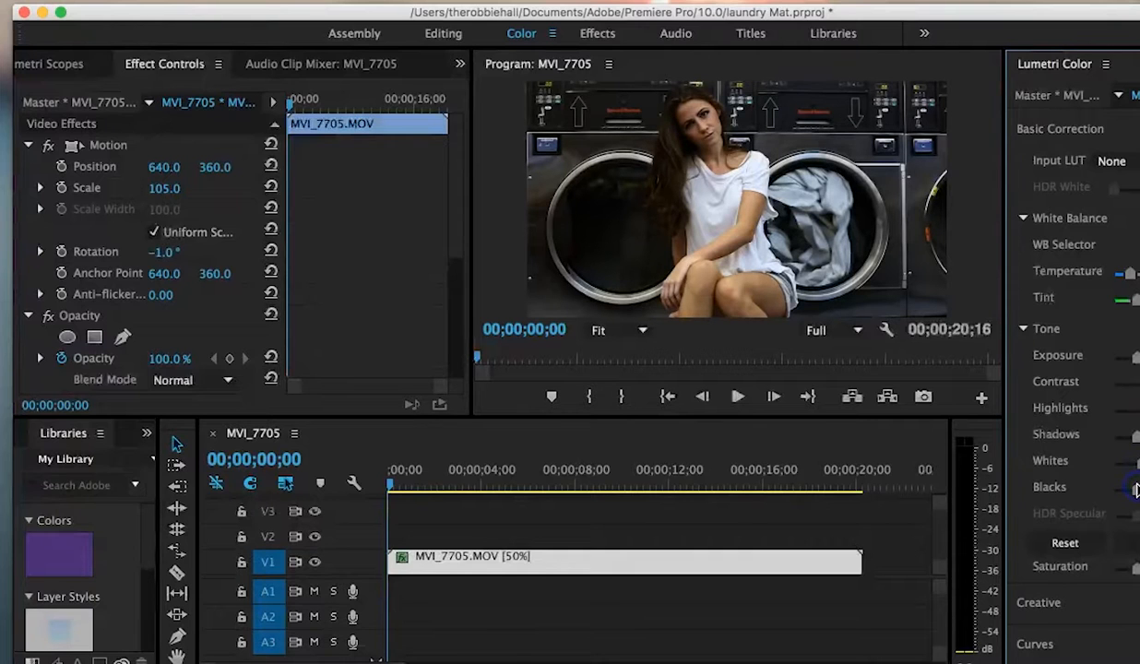
Step: Adjust Vibrance in the Creative section and the vignette Amount in the Vignette section
{"action": "left_click", "coordinate": [1070, 602]}
{"action": "left_click_drag", "start_coordinate": [1135, 469], "coordinate": [1134, 471]}
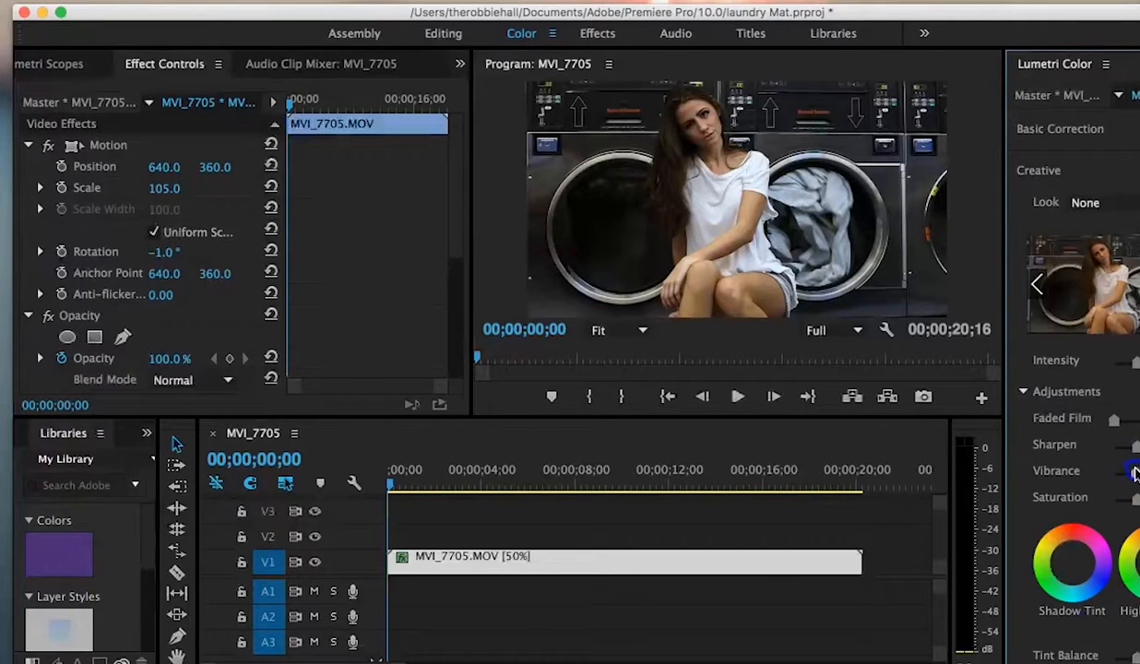
{"action": "scroll", "coordinate": [1114, 505], "scroll_direction": "down", "scroll_amount": 4}
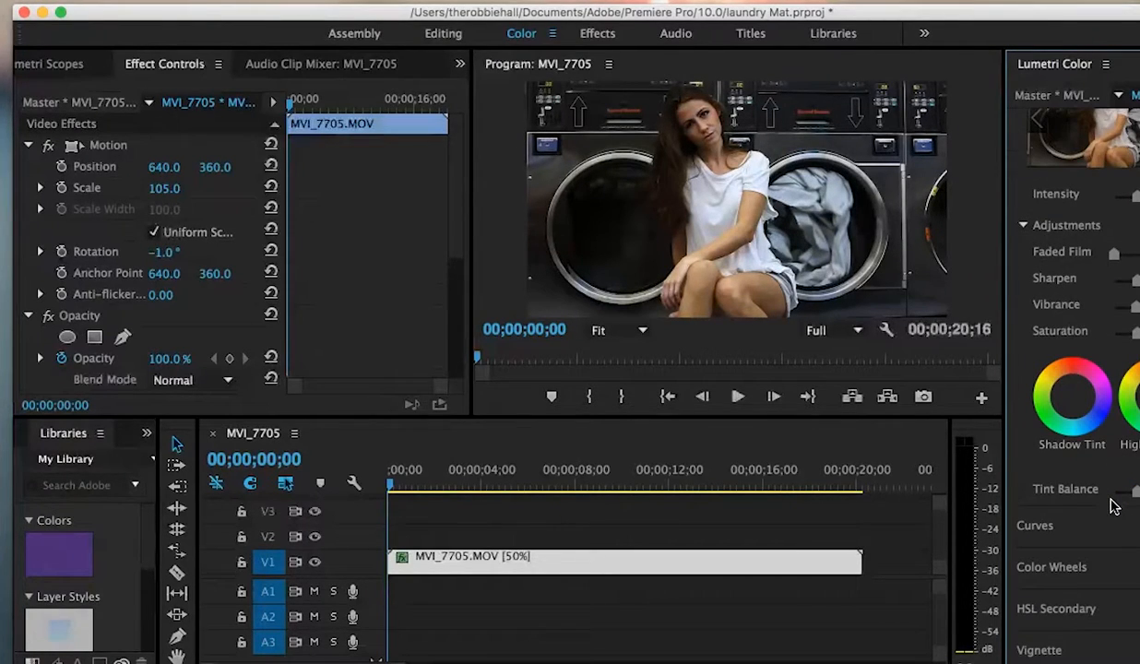
{"action": "left_click", "coordinate": [1077, 650]}
{"action": "left_click_drag", "start_coordinate": [1133, 370], "coordinate": [1134, 378]}
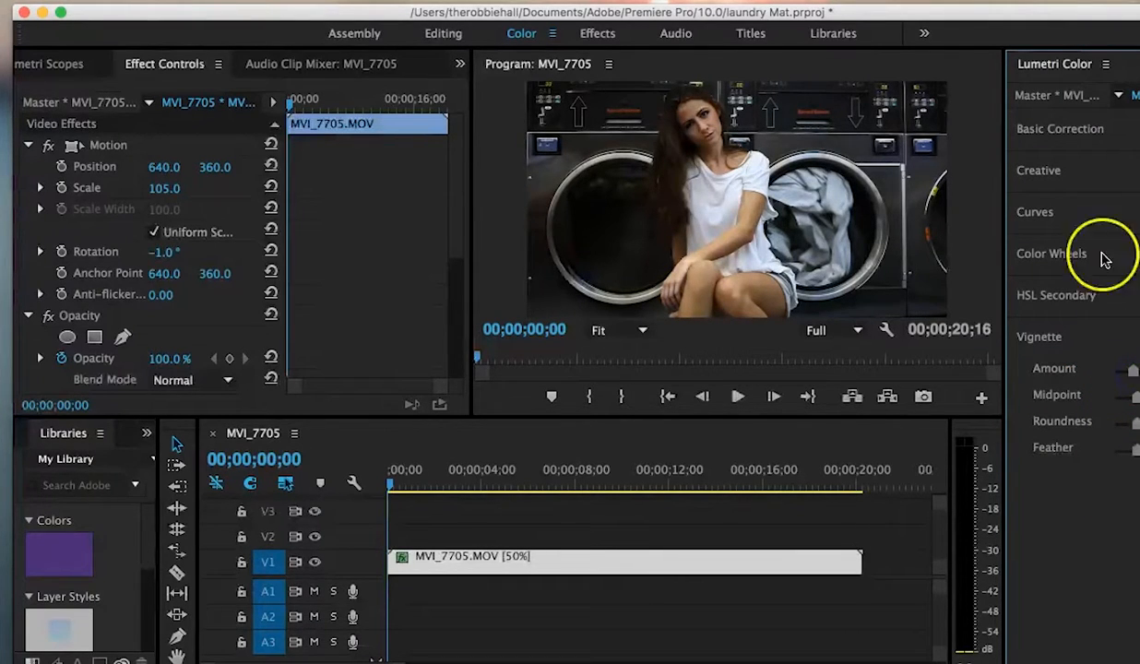
Step: Change the clip's speed to 60% in Clip Speed / Duration and preview the playback
{"action": "key", "text": "space"}
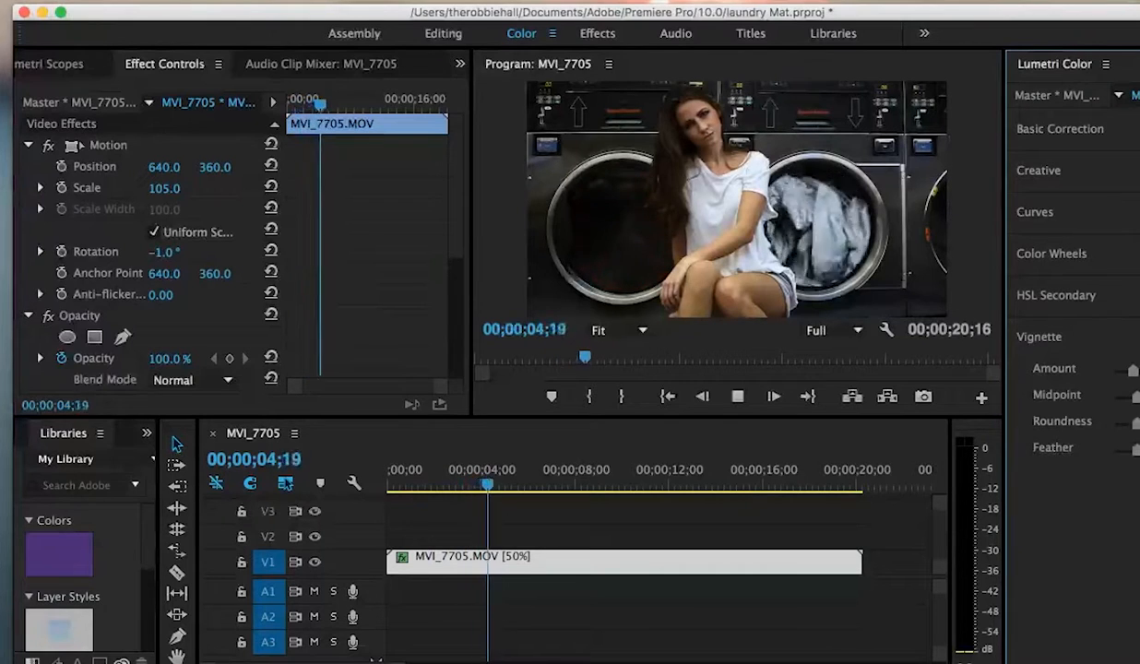
{"action": "key", "text": "space"}
{"action": "right_click", "coordinate": [547, 565]}
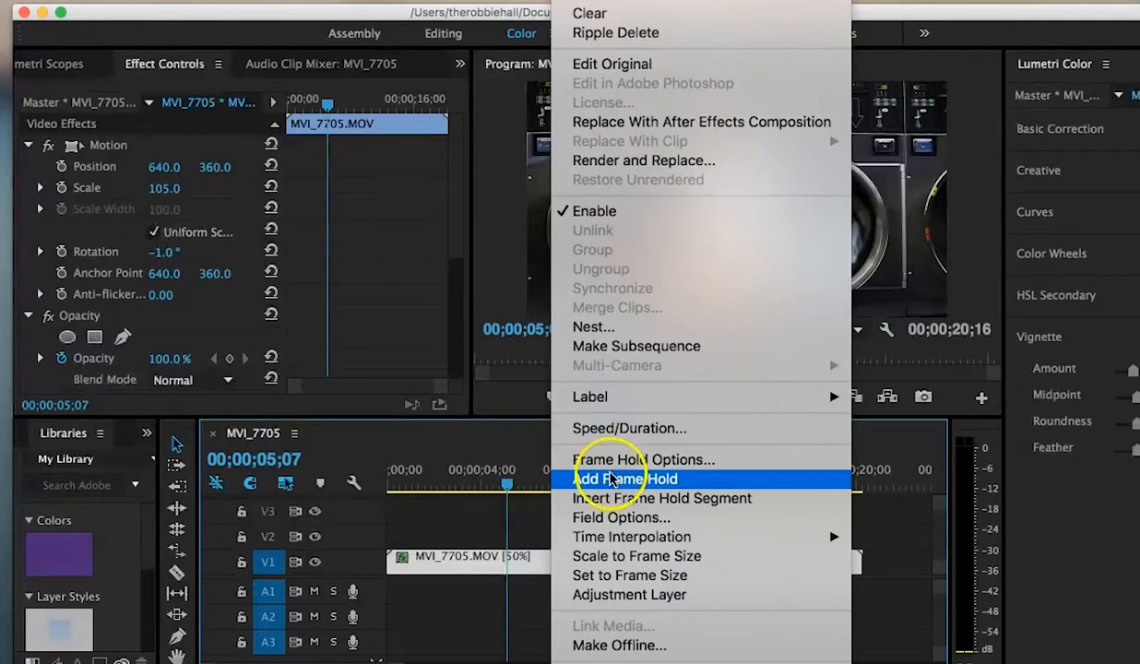
{"action": "left_click", "coordinate": [590, 428]}
{"action": "type", "text": "55"}
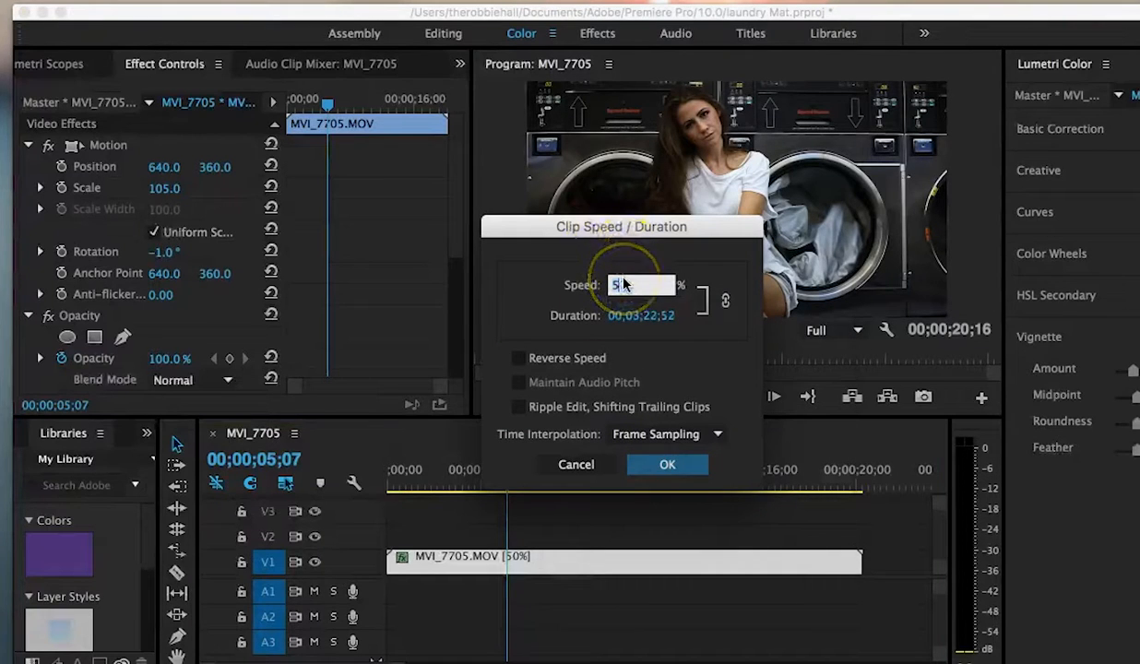
{"action": "key", "text": "BackSpace"}
{"action": "key", "text": "BackSpace"}
{"action": "type", "text": "6"}
{"action": "left_click", "coordinate": [667, 465]}
{"action": "key", "text": "space"}
{"action": "key", "text": "space"}
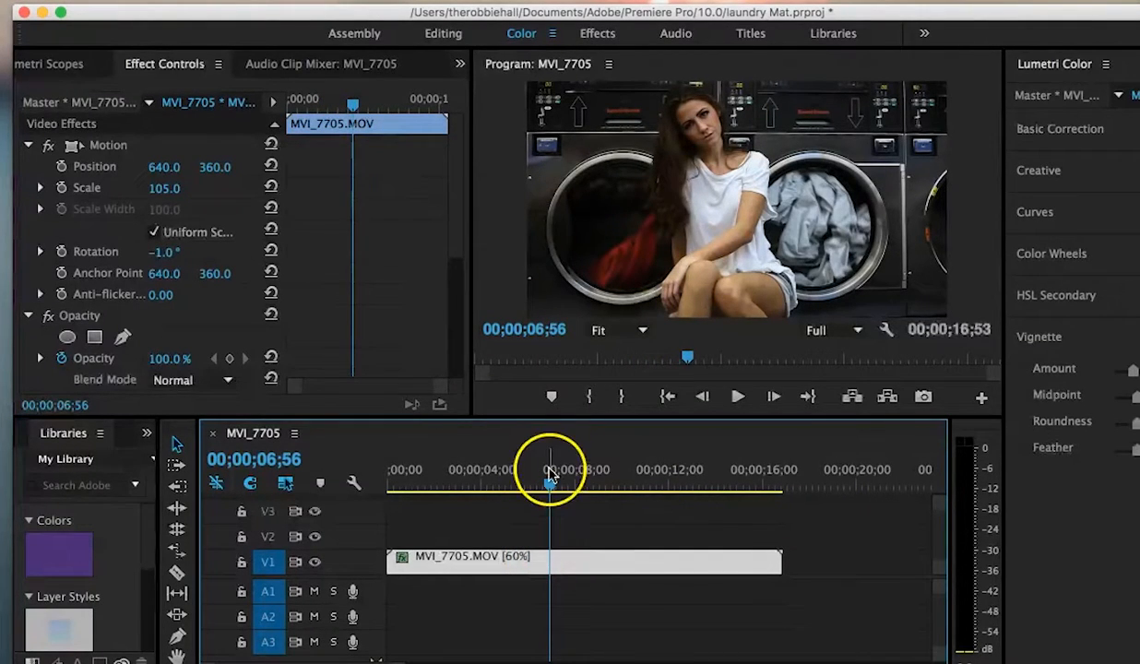
Step: Export the sequence from the start as MVI_7705_example.mp4 to the Desktop using H.264 Match Source – High bitrate
{"action": "left_click_drag", "start_coordinate": [551, 484], "coordinate": [365, 485]}
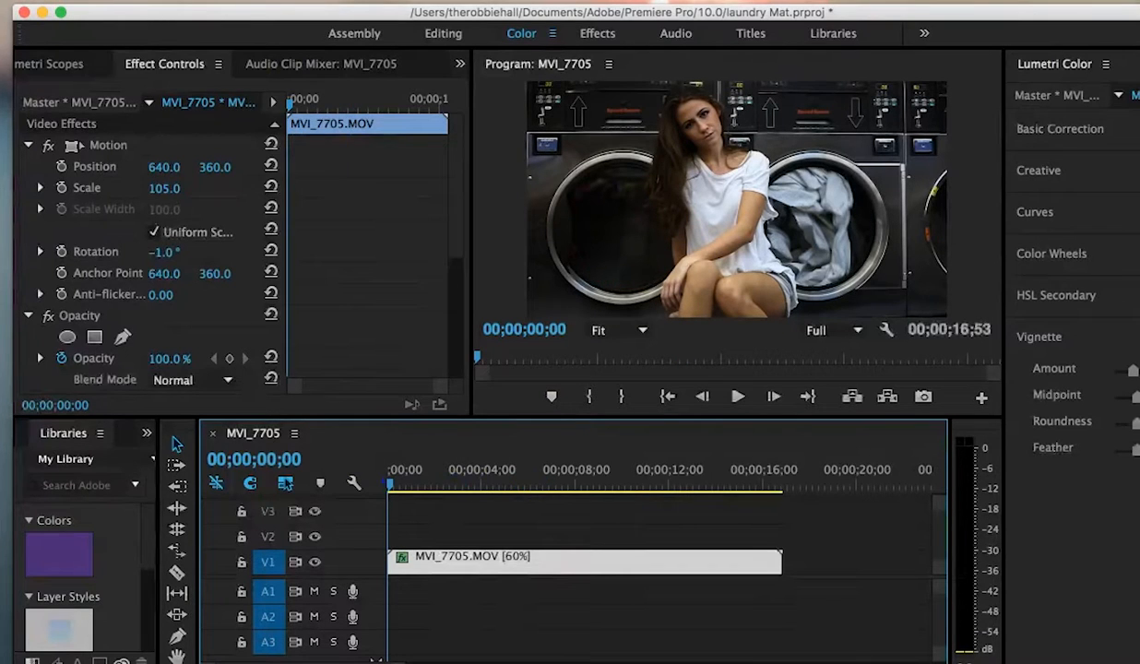
{"action": "left_click", "coordinate": [104, 1]}
{"action": "mouse_move", "coordinate": [242, 392]}
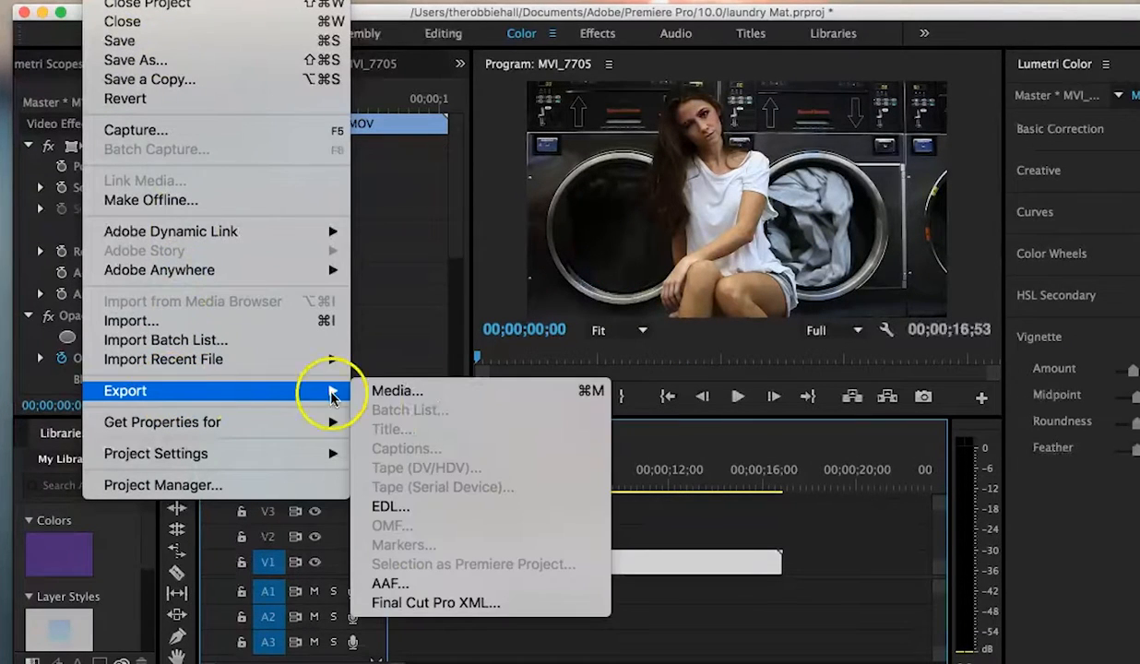
{"action": "left_click", "coordinate": [430, 390]}
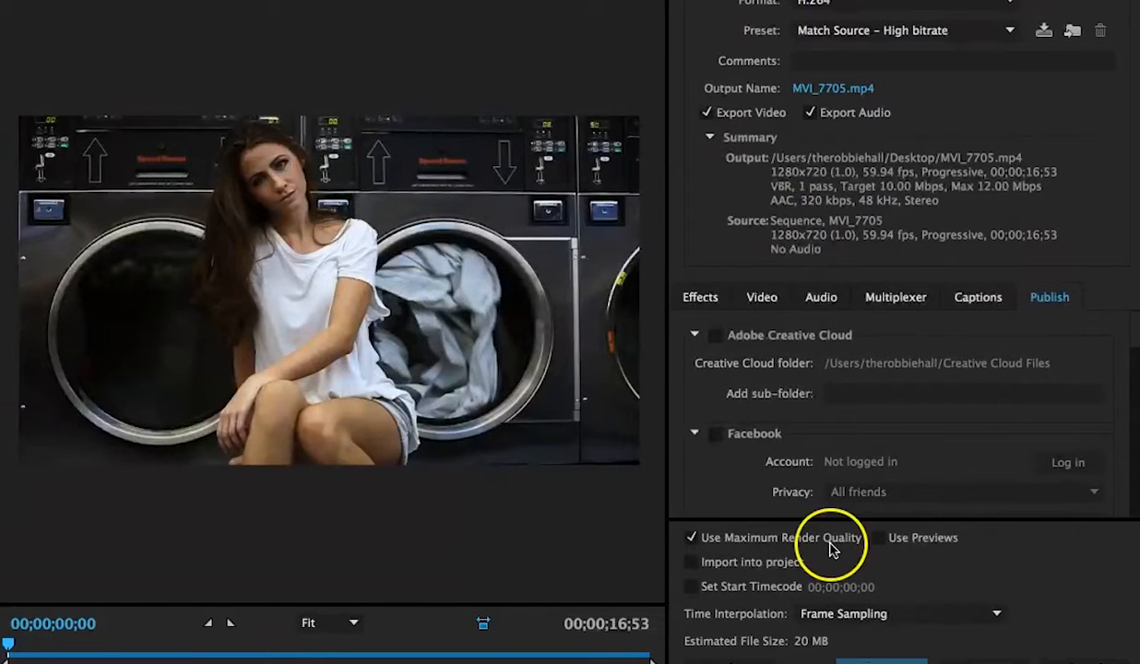
{"action": "left_click", "coordinate": [846, 76]}
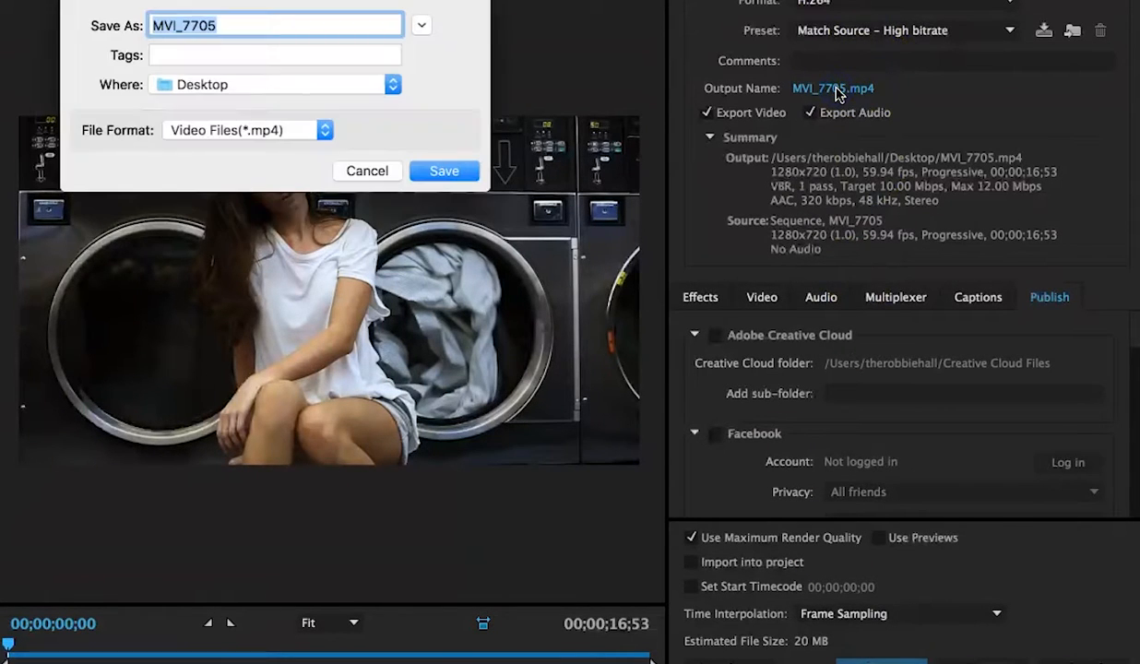
{"action": "left_click", "coordinate": [233, 23]}
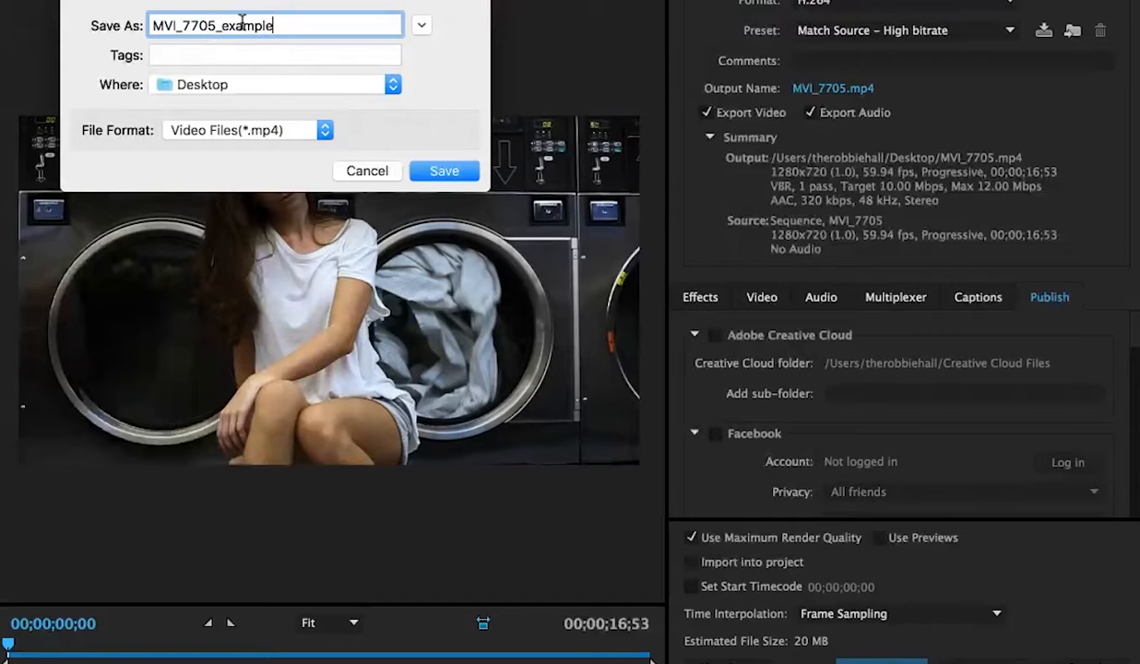
{"action": "left_click", "coordinate": [454, 172]}
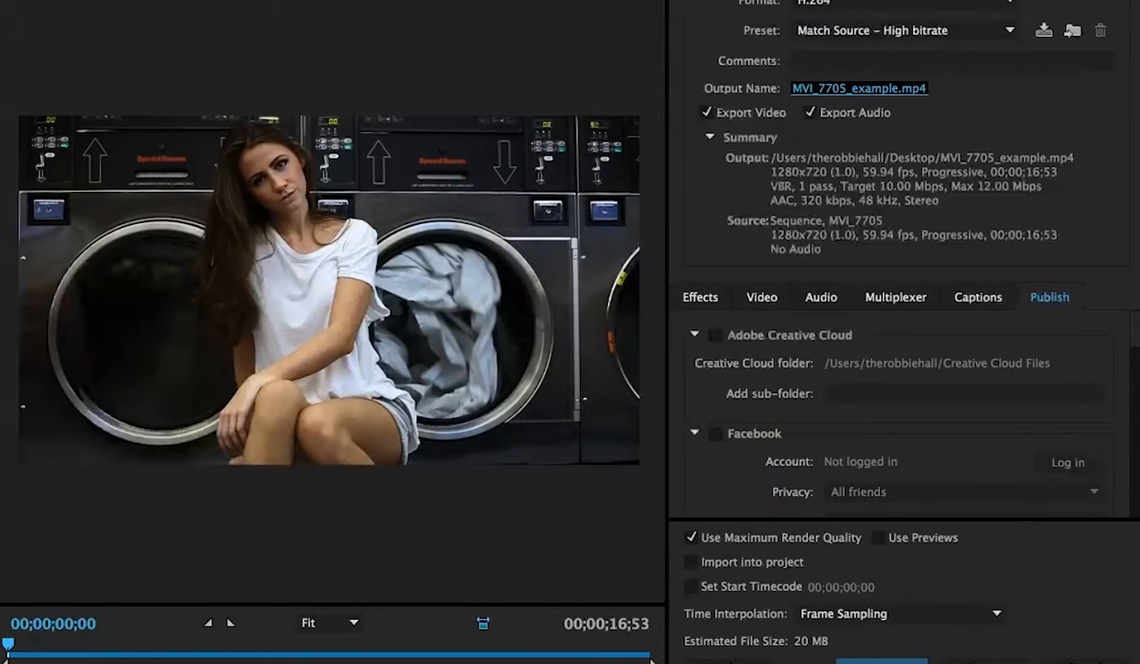
{"action": "left_click", "coordinate": [920, 660]}
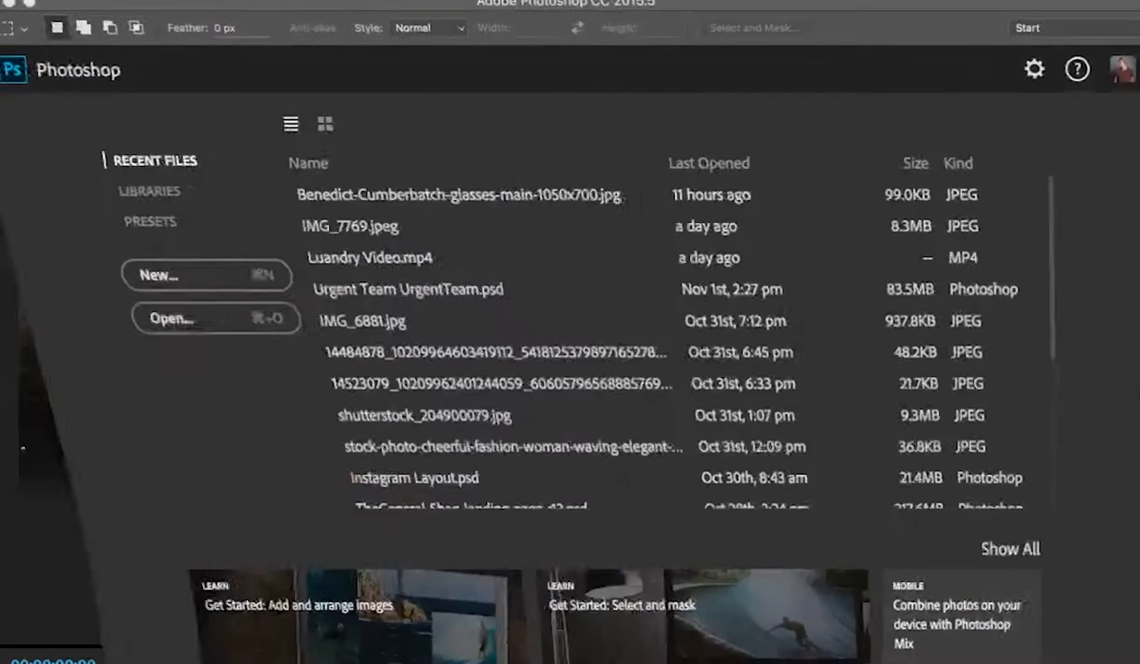
Step: Switch to Photoshop, create a new document named Cinemagraph, and close it
{"action": "left_click", "coordinate": [194, 275]}
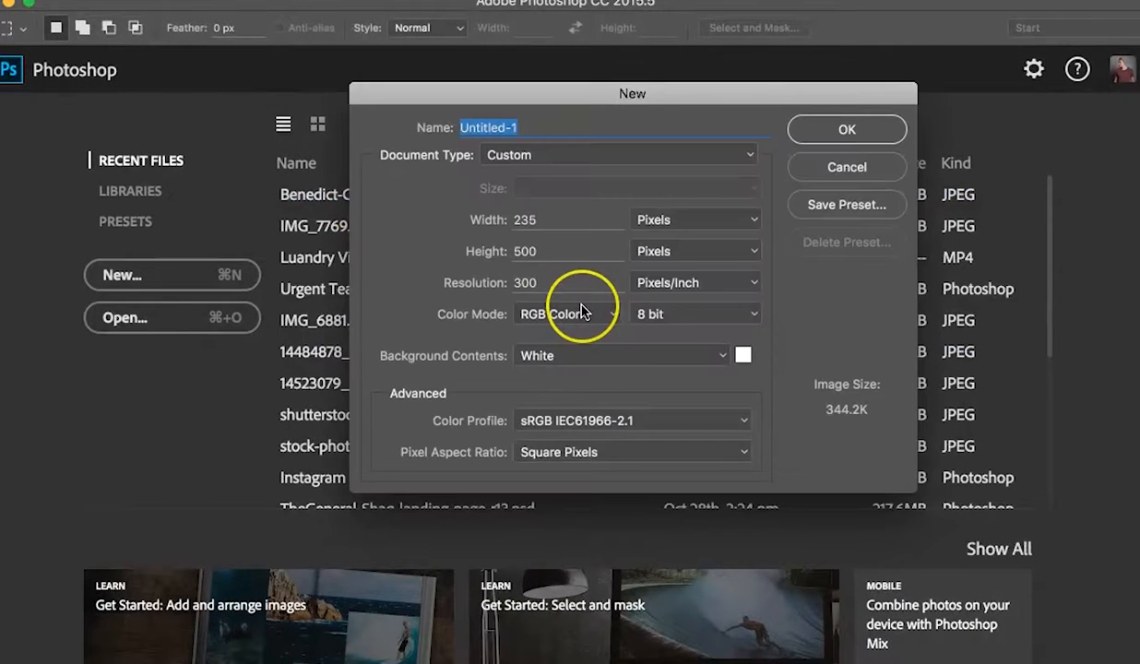
{"action": "type", "text": "C"}
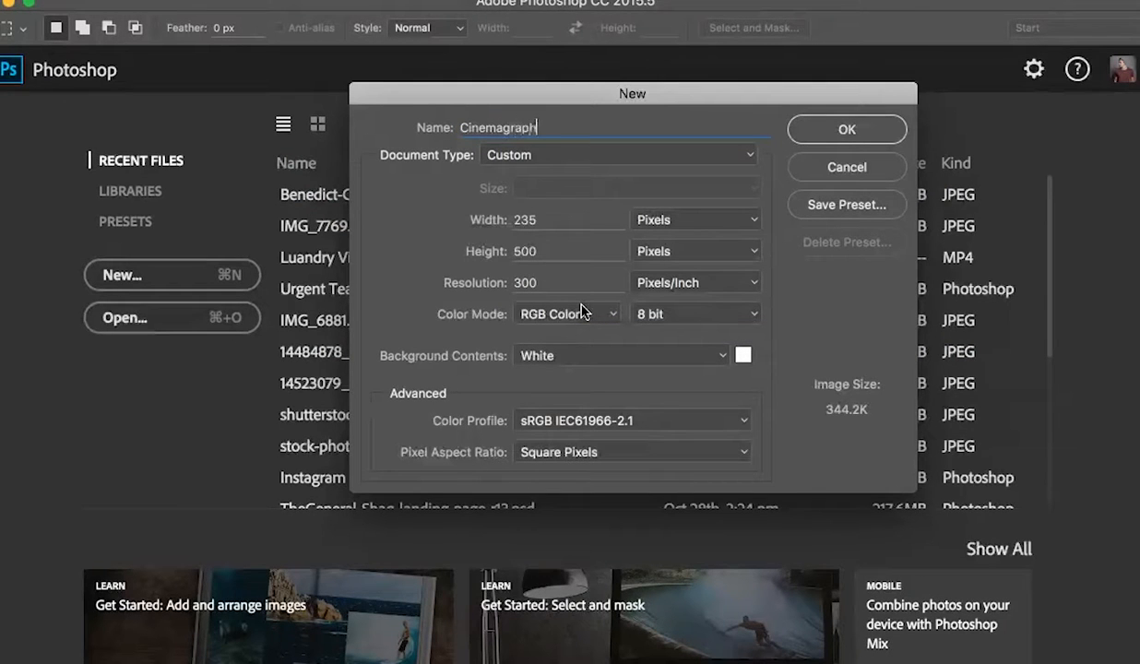
{"action": "type", "text": "inemagraph"}
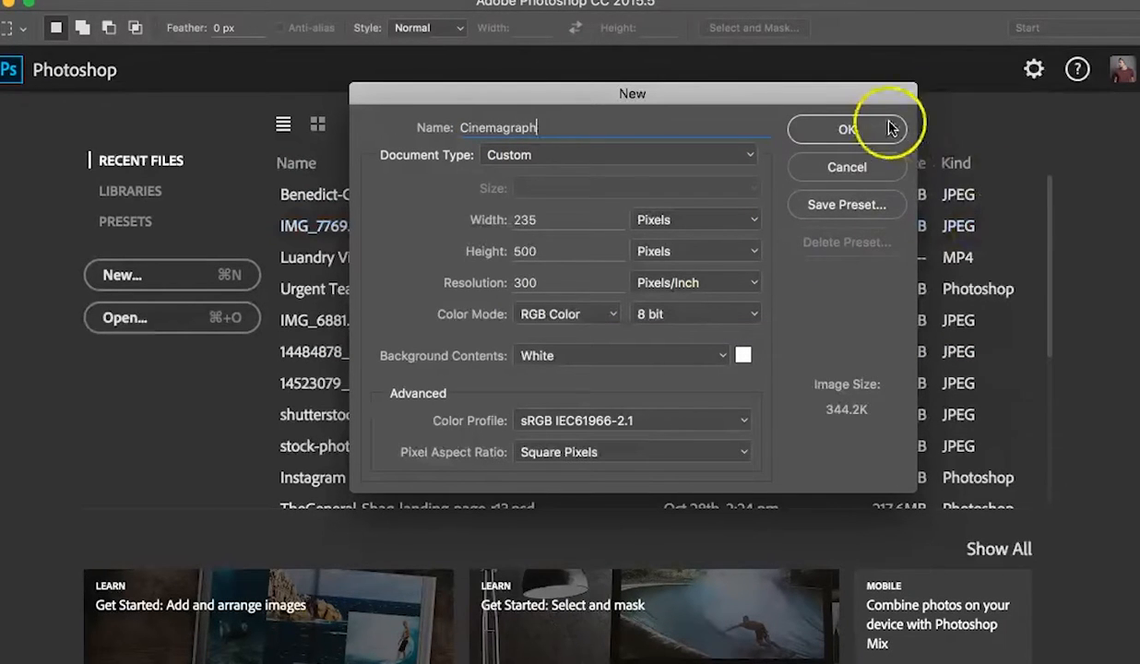
{"action": "left_click", "coordinate": [877, 128]}
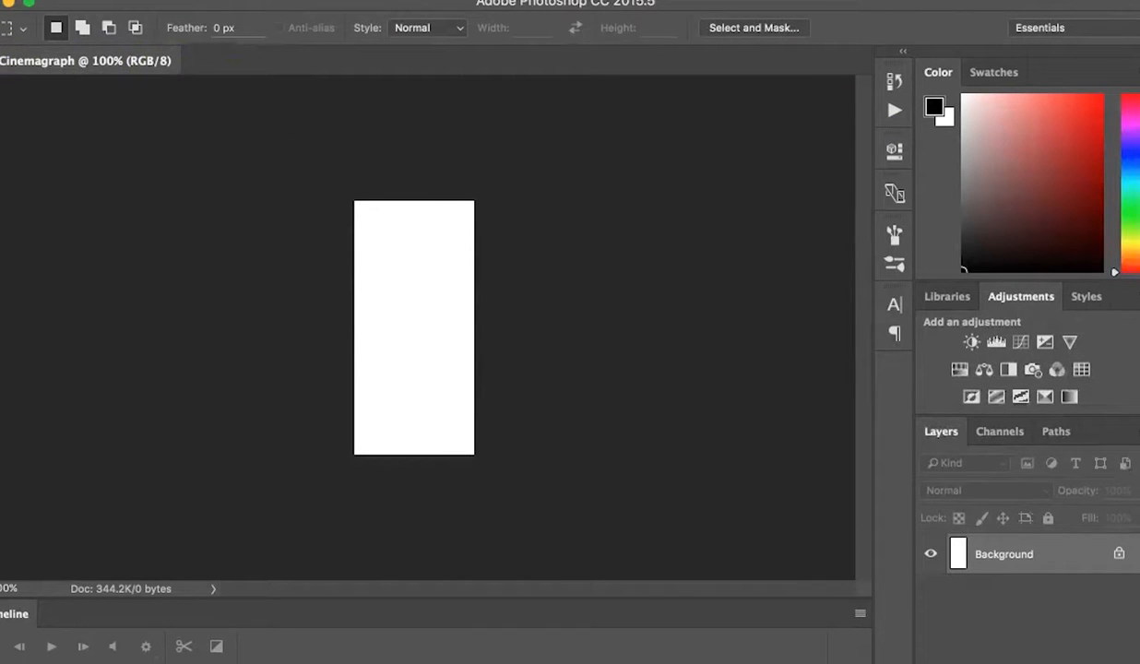
{"action": "key", "text": "super+w"}
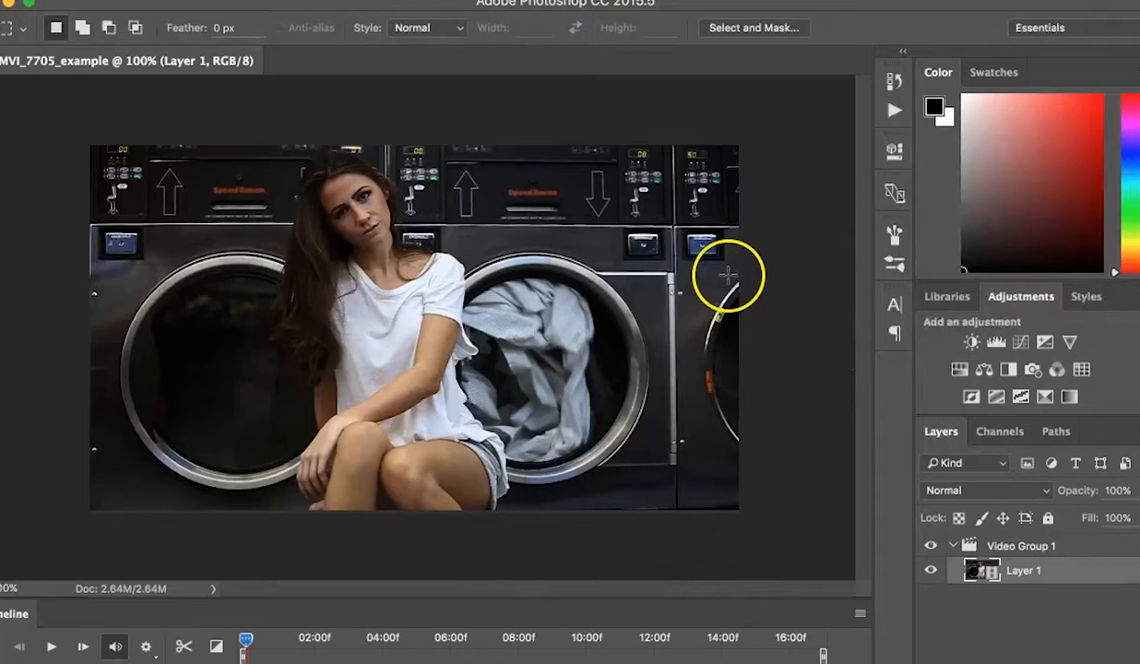
Step: Collapse the video group and flatten the video's frames into separate layers
{"action": "left_click", "coordinate": [955, 547]}
{"action": "left_click", "coordinate": [858, 612]}
{"action": "left_click", "coordinate": [858, 613]}
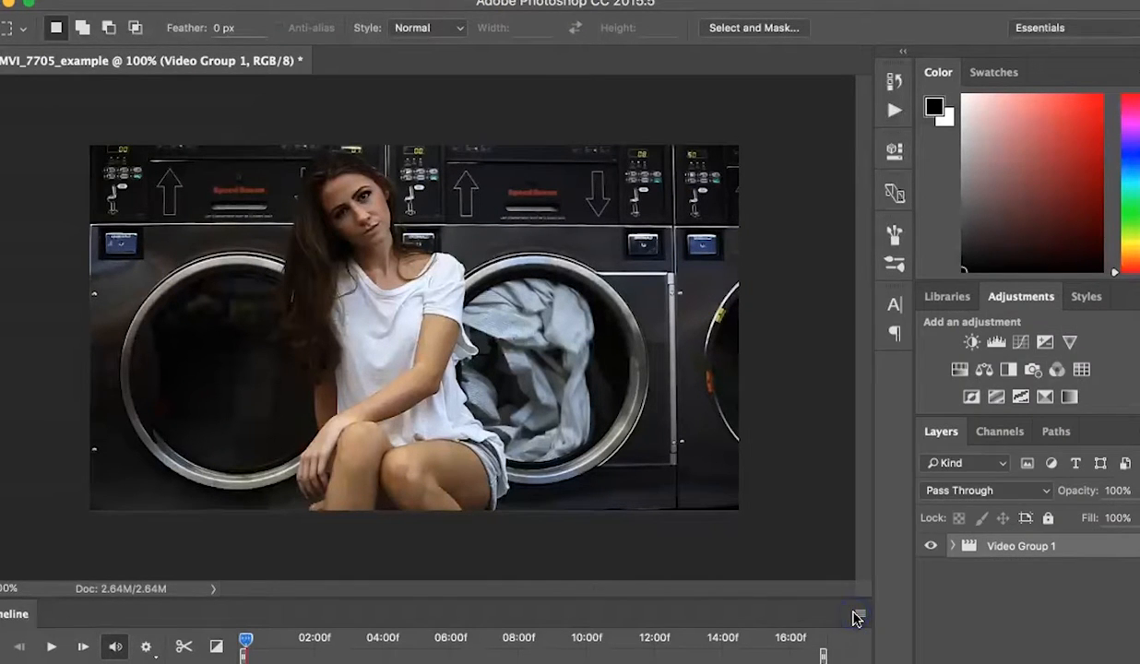
{"action": "left_click", "coordinate": [859, 614]}
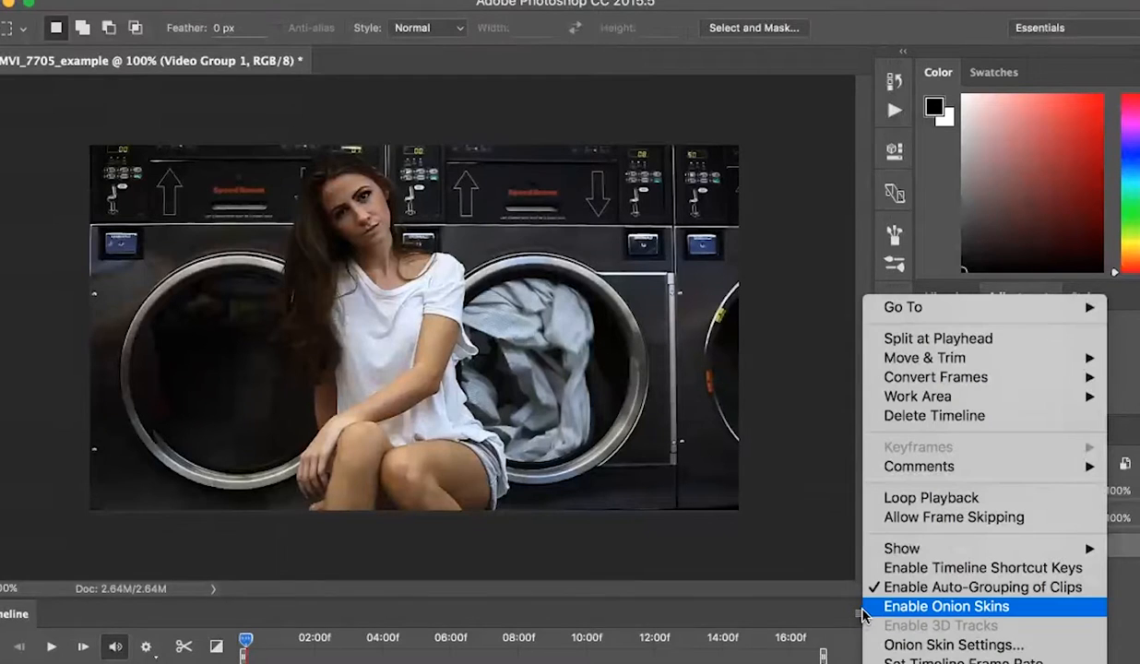
{"action": "mouse_move", "coordinate": [1079, 378]}
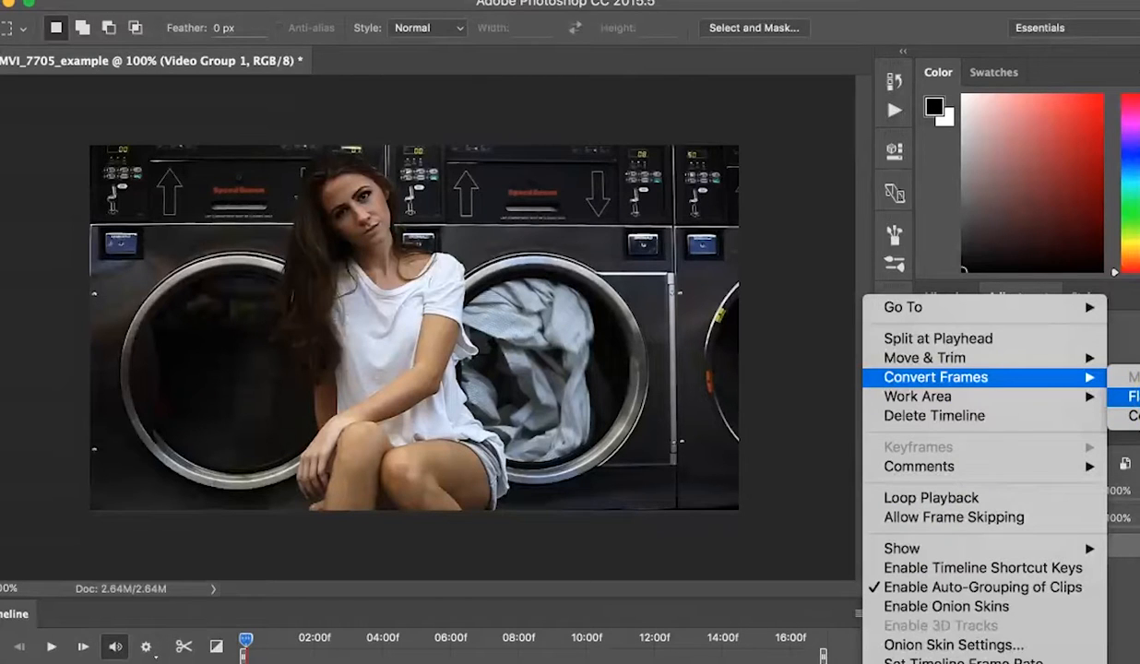
{"action": "left_click", "coordinate": [1134, 397]}
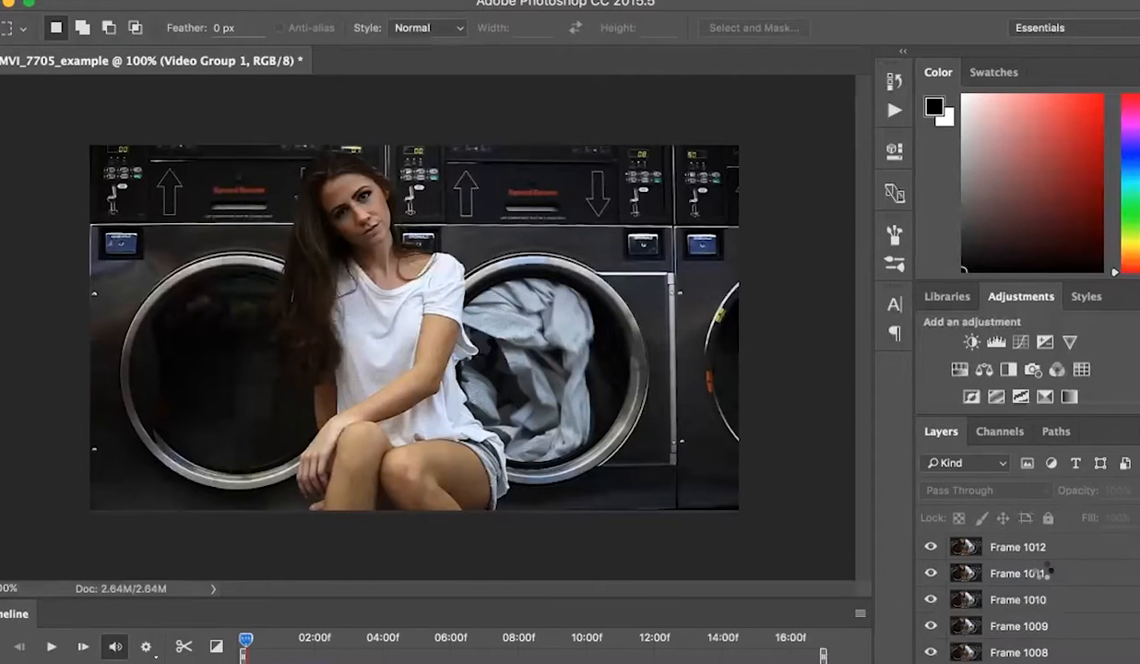
Step: Select every frame layer from Frame 1012 down to Frame 1 and delete them, keeping Frame 0
{"action": "left_click", "coordinate": [1024, 546]}
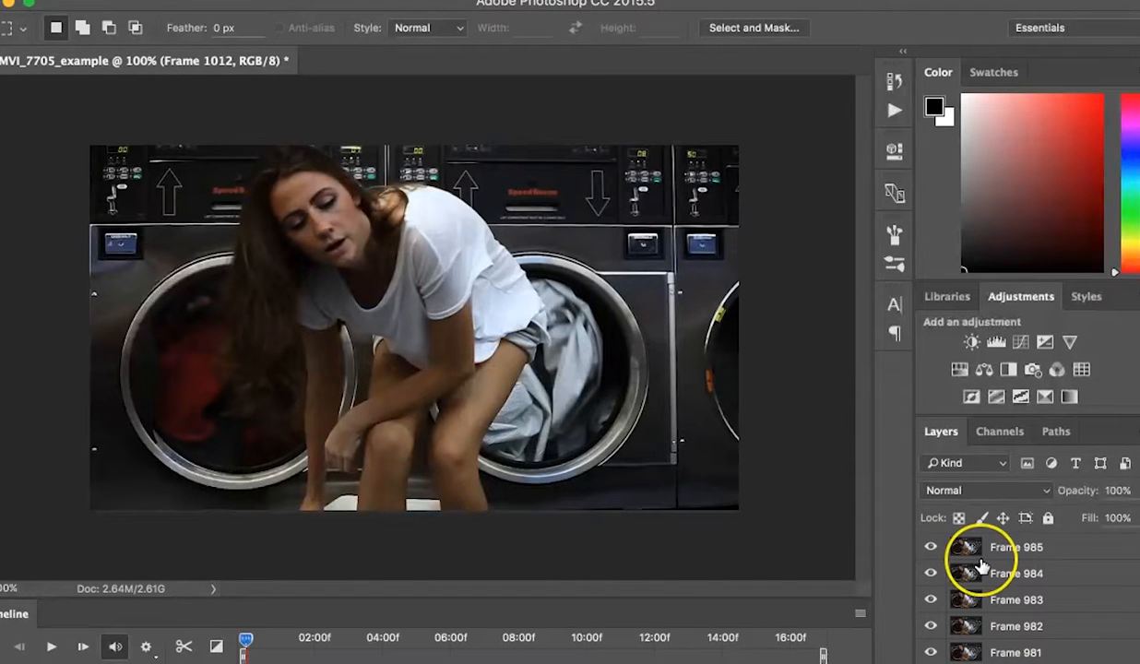
{"action": "left_click", "coordinate": [1001, 574]}
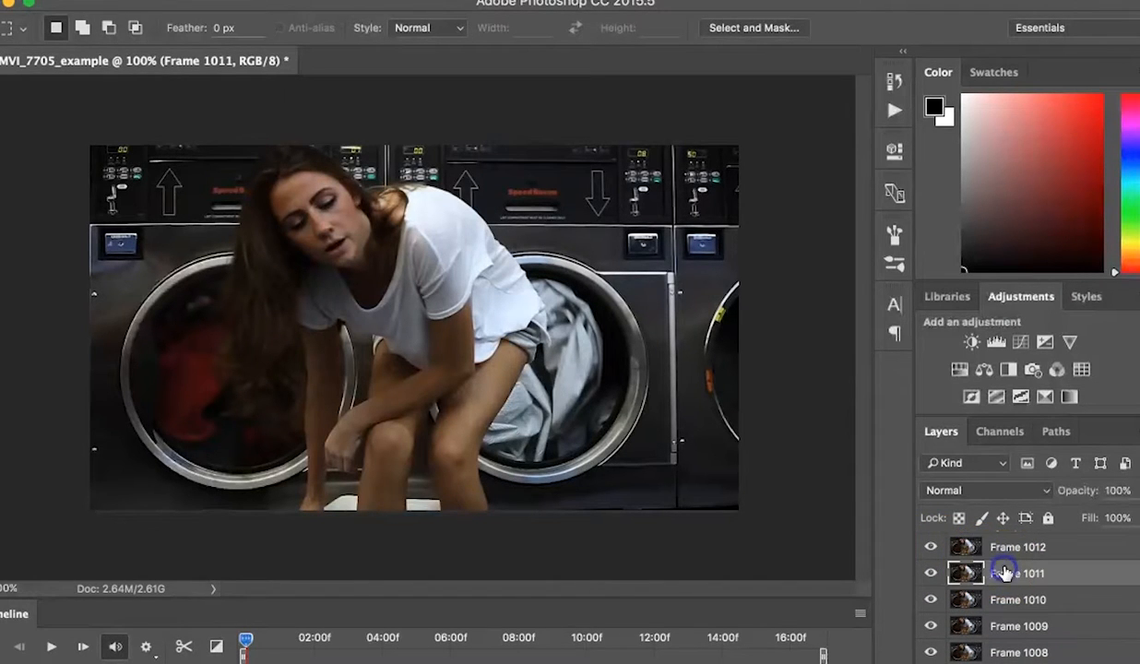
{"action": "left_click", "coordinate": [1008, 548]}
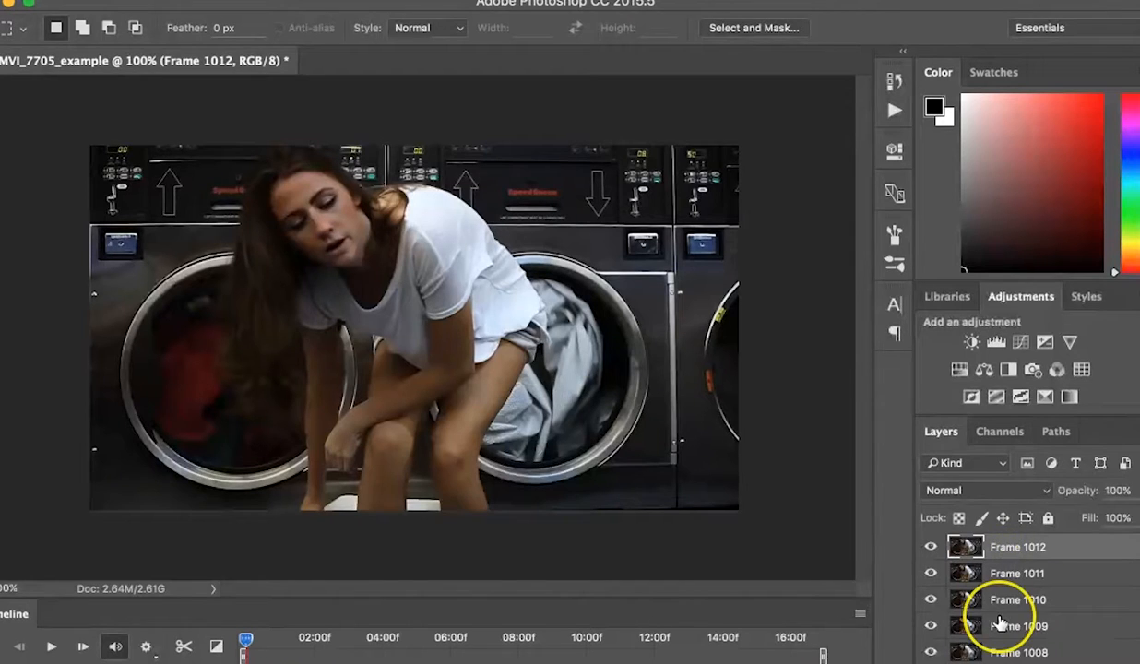
{"action": "scroll", "coordinate": [976, 616], "scroll_direction": "down", "scroll_amount": 20}
{"action": "scroll", "coordinate": [1001, 624], "scroll_direction": "down", "scroll_amount": 2}
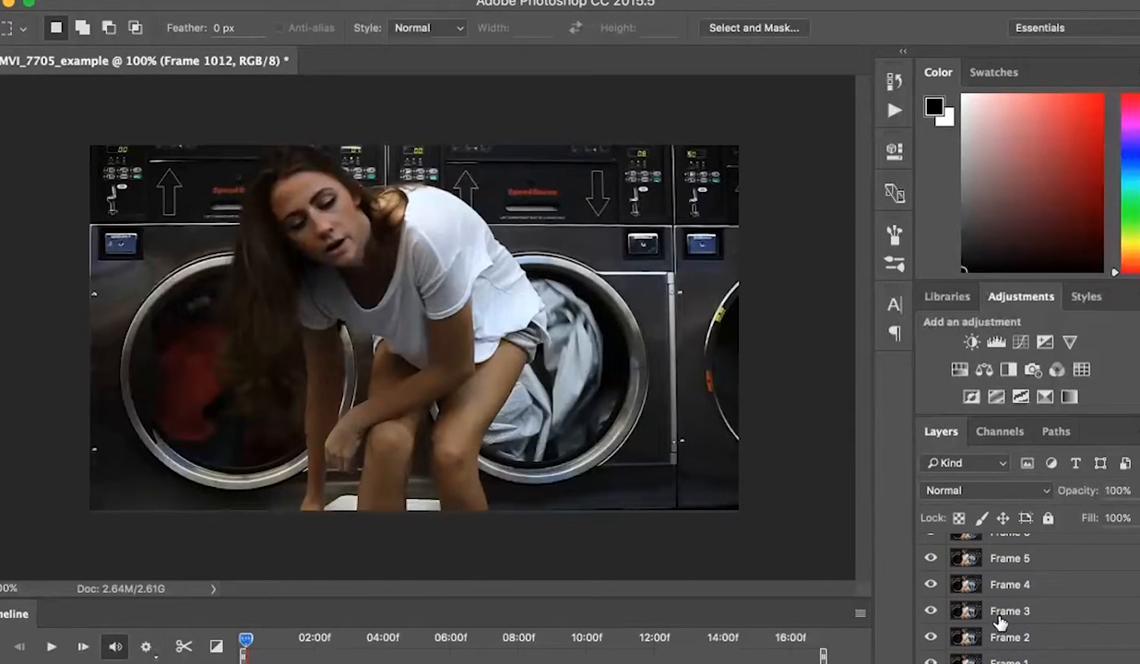
{"action": "left_click", "coordinate": [1008, 662]}
{"action": "left_click", "coordinate": [989, 653]}
{"action": "scroll", "coordinate": [996, 646], "scroll_direction": "up", "scroll_amount": 15}
{"action": "scroll", "coordinate": [997, 645], "scroll_direction": "up", "scroll_amount": 20}
{"action": "left_click", "coordinate": [1041, 548], "text": "shift"}
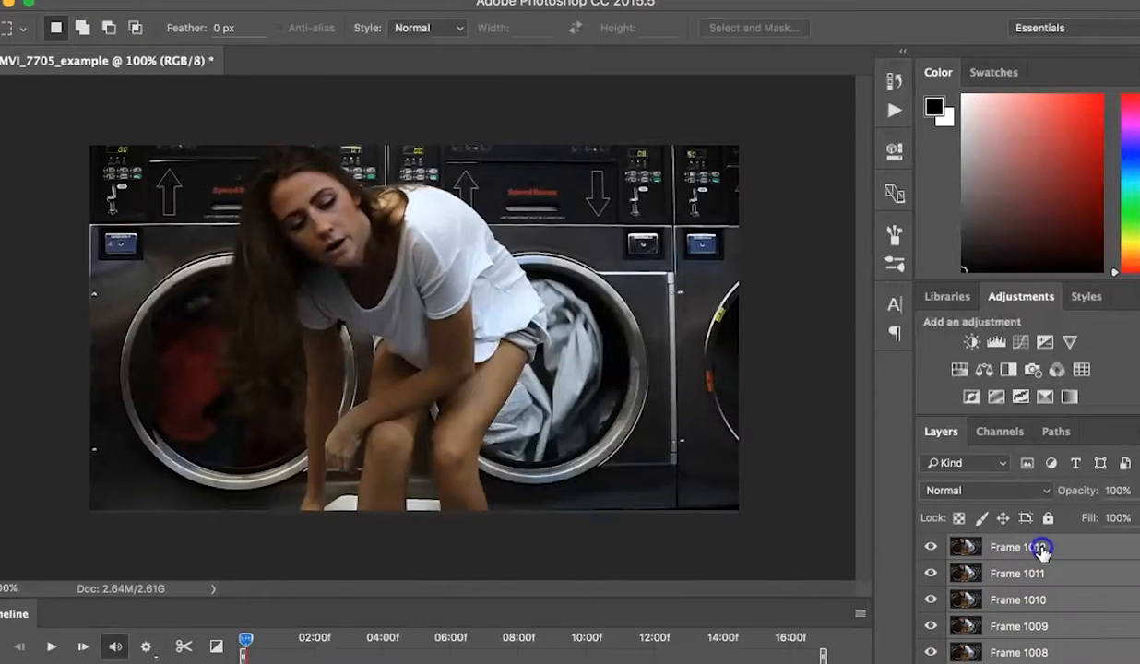
{"action": "key", "text": "Delete"}
{"action": "left_click", "coordinate": [793, 207]}
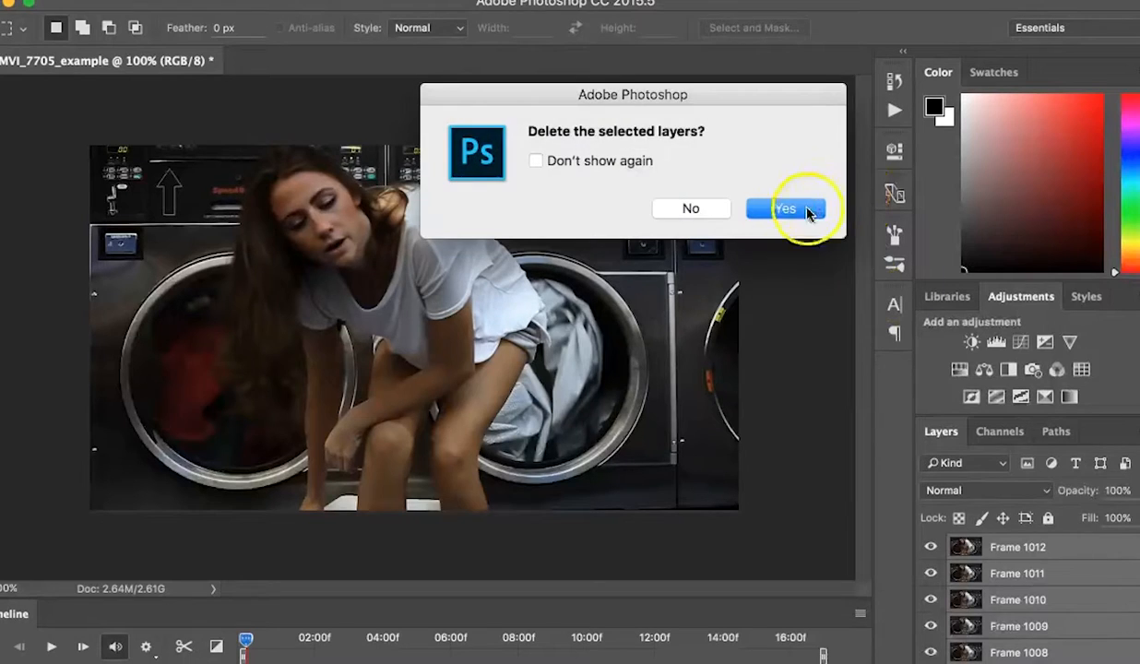
{"action": "left_click", "coordinate": [968, 554]}
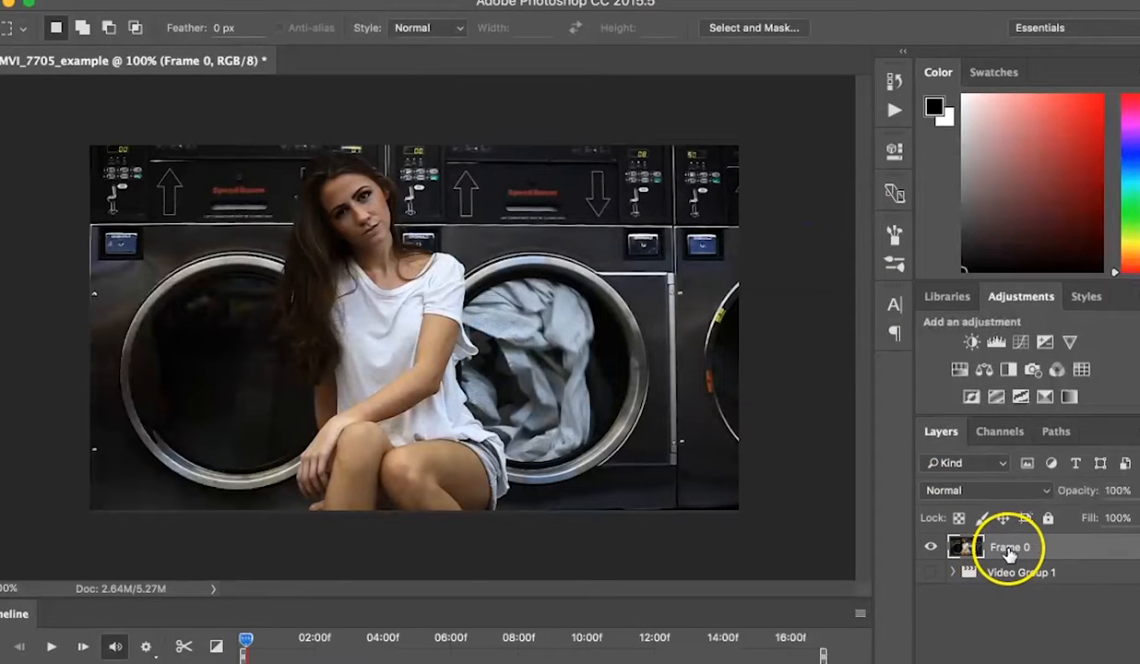
Step: Save the current frame as a JPEG copy named Overlay.jpg on the Desktop
{"action": "left_click", "coordinate": [83, 0]}
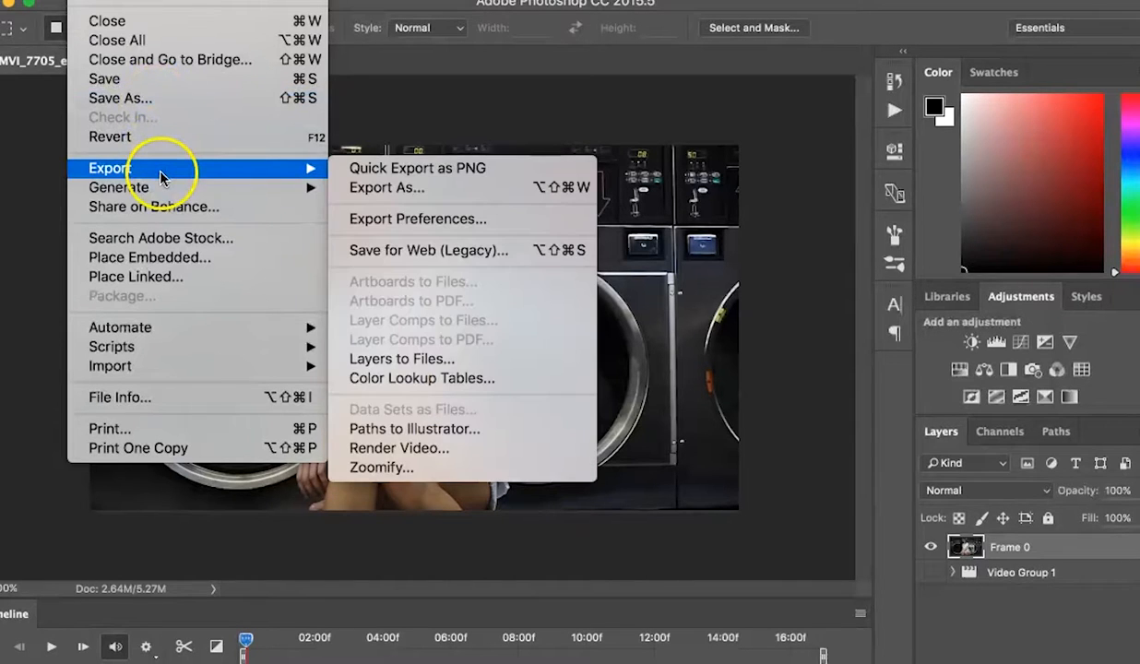
{"action": "left_click", "coordinate": [192, 97]}
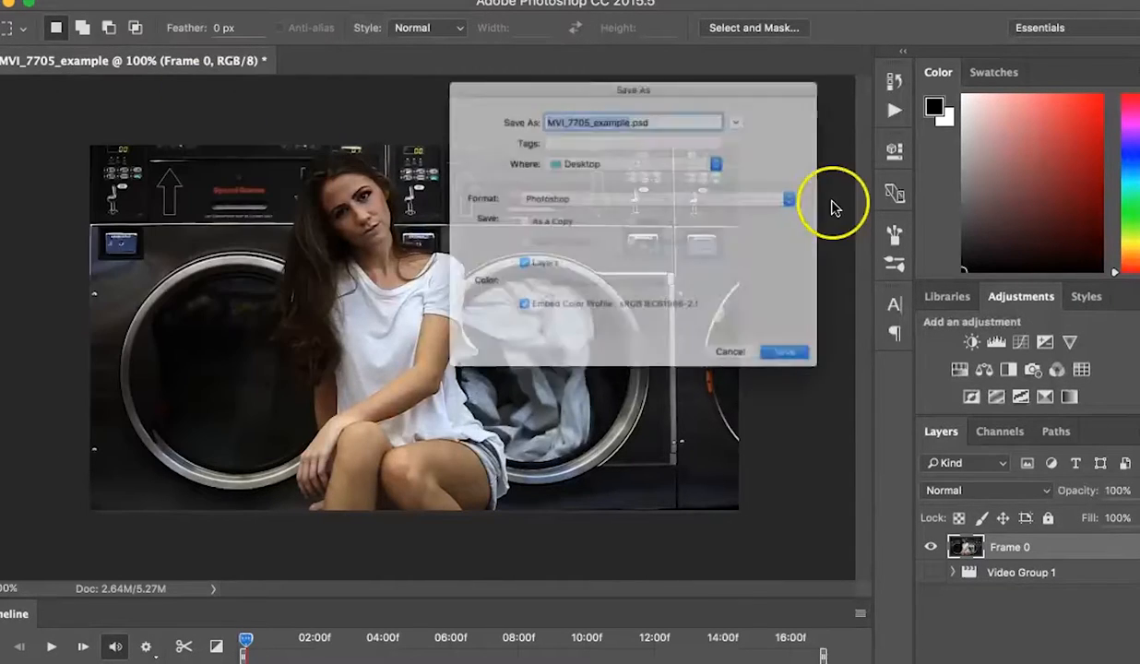
{"action": "left_click", "coordinate": [638, 188]}
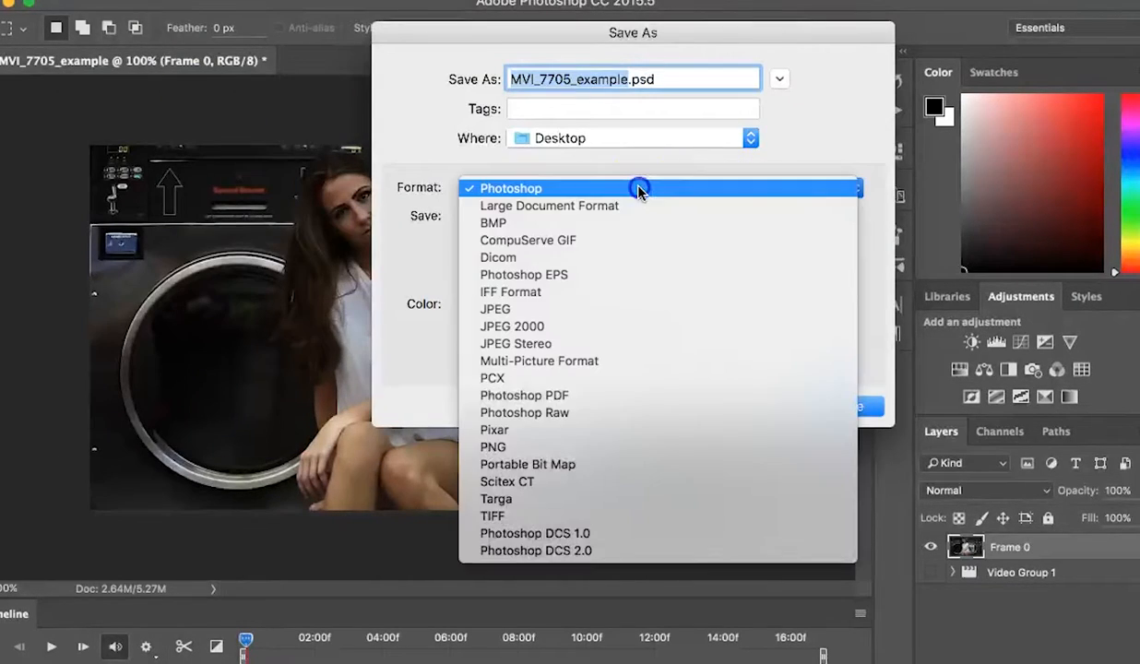
{"action": "left_click", "coordinate": [588, 309]}
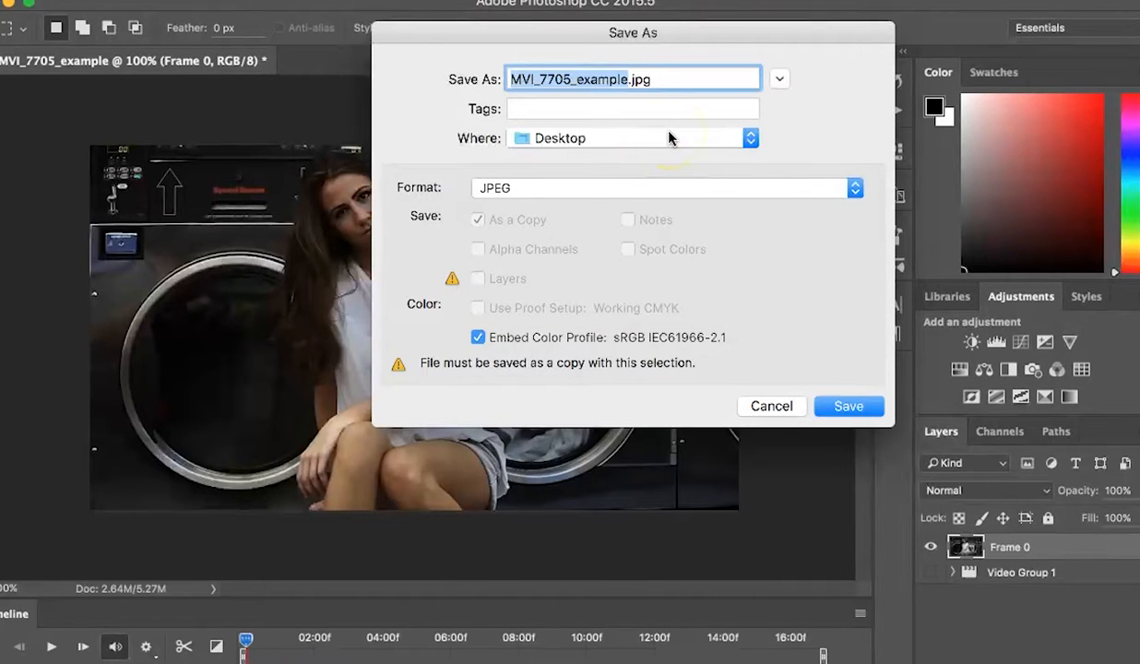
{"action": "type", "text": "Overlay"}
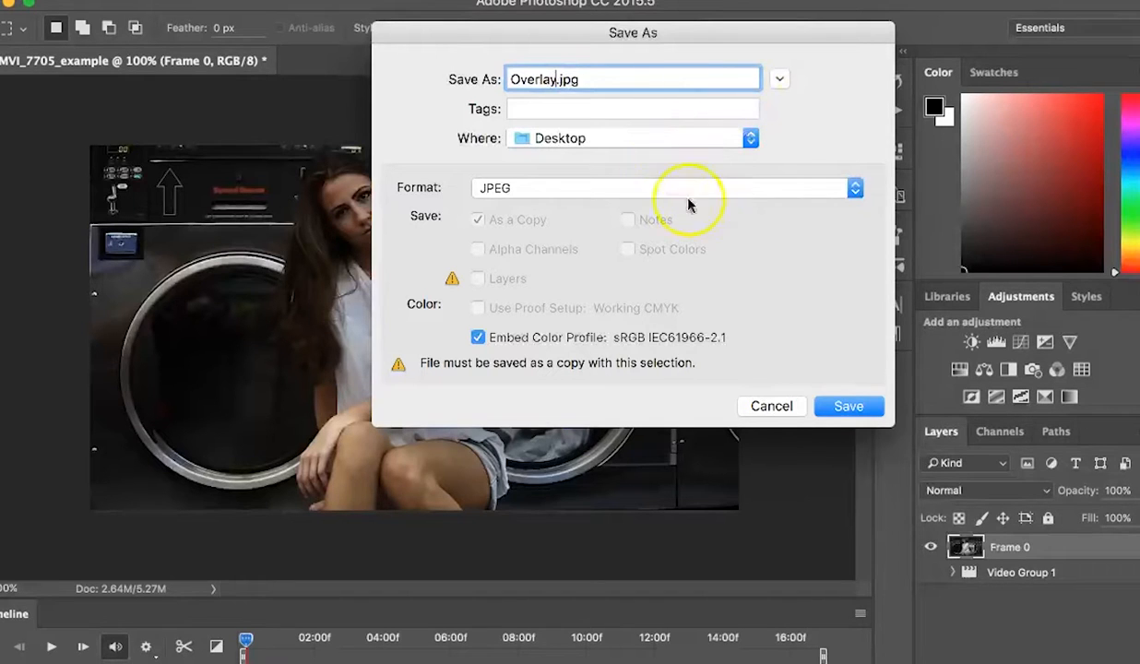
{"action": "left_click", "coordinate": [849, 406]}
{"action": "left_click", "coordinate": [754, 168]}
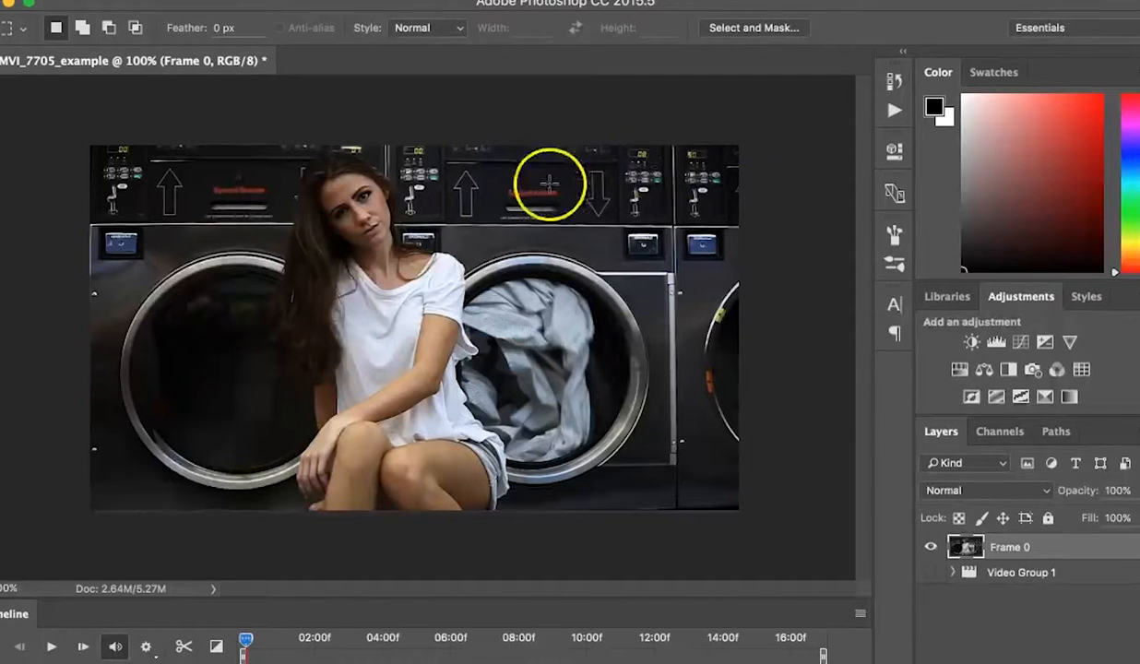
Step: Close the document without saving and preview the saved Overlay.jpg image
{"action": "left_click", "coordinate": [9, 5]}
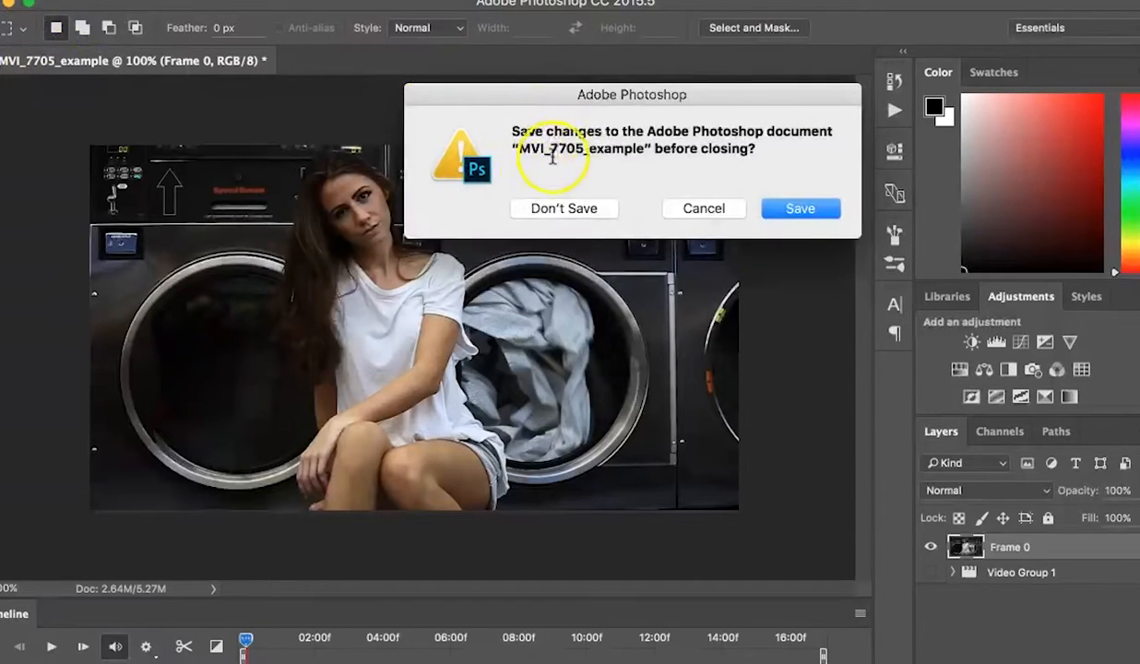
{"action": "left_click", "coordinate": [543, 207]}
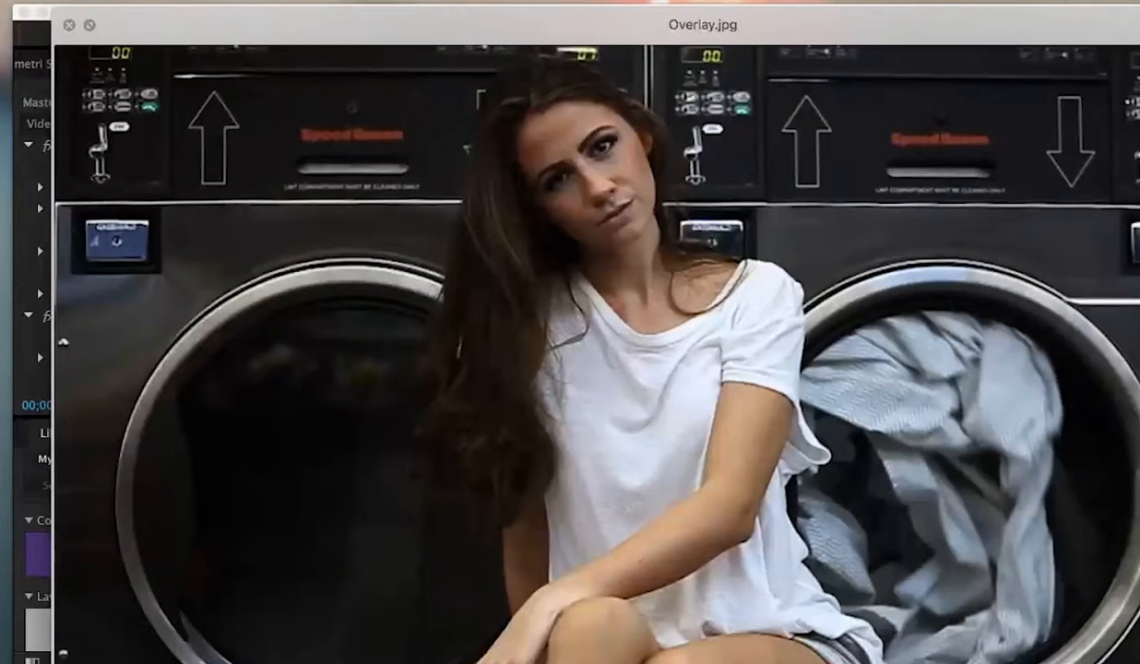
{"action": "key", "text": "space"}
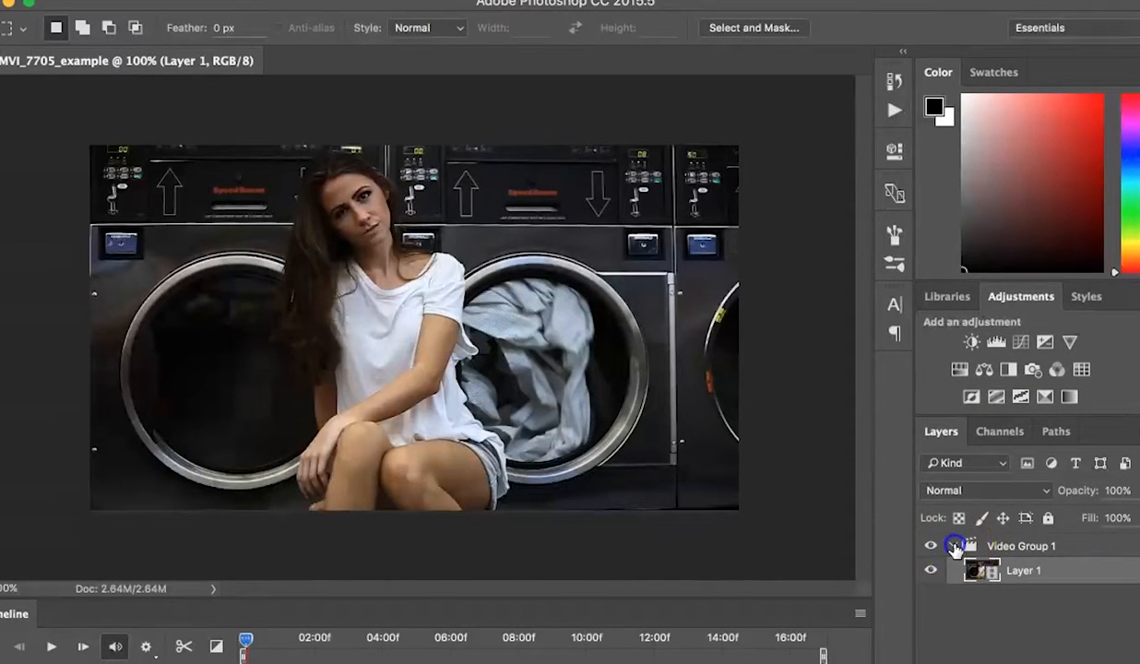
Step: Collapse the video group and place Overlay.jpg into the video document as a layer above it
{"action": "left_click", "coordinate": [954, 546]}
{"action": "left_click_drag", "start_coordinate": [1024, 475], "coordinate": [464, 320]}
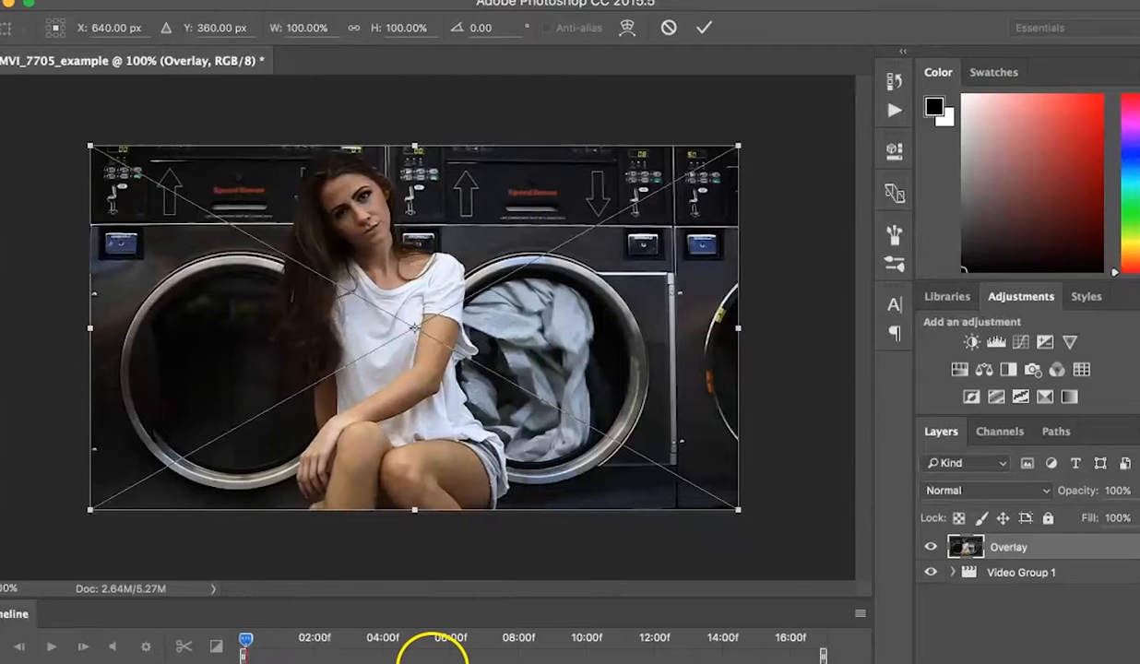
{"action": "key", "text": "Return"}
Step: Hide the Overlay layer to preview the video and trim the timeline's work area end to about 14:00f
{"action": "left_click_drag", "start_coordinate": [415, 663], "coordinate": [822, 657]}
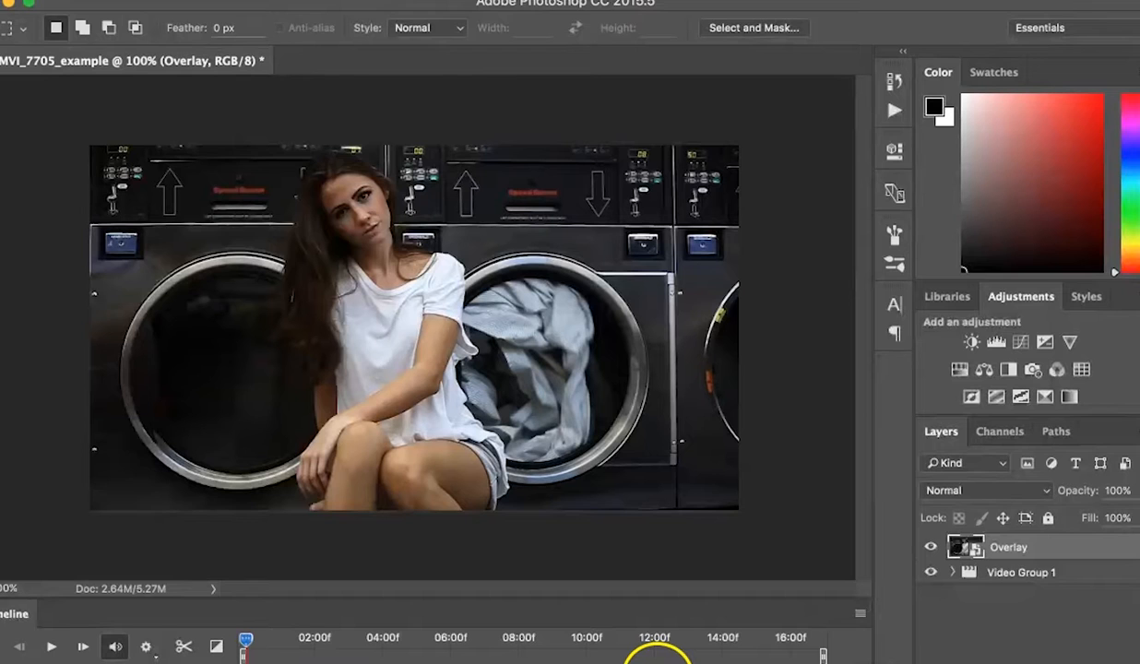
{"action": "left_click", "coordinate": [931, 547]}
{"action": "left_click_drag", "start_coordinate": [262, 656], "coordinate": [726, 655]}
{"action": "left_click_drag", "start_coordinate": [687, 656], "coordinate": [733, 651]}
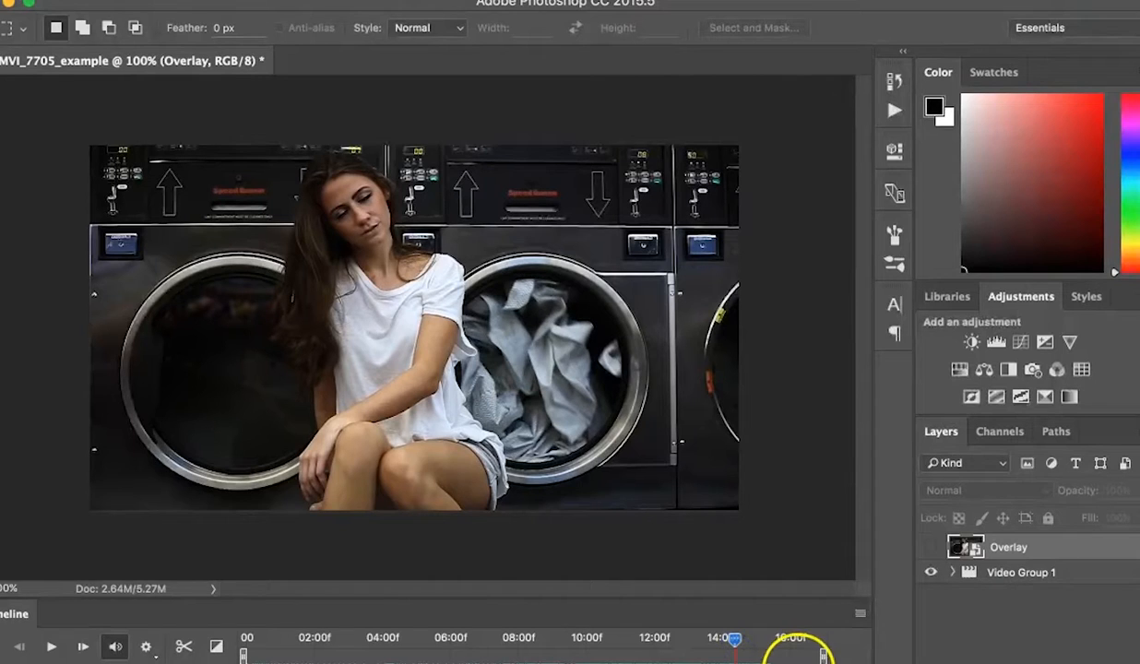
{"action": "left_click_drag", "start_coordinate": [821, 657], "coordinate": [740, 657]}
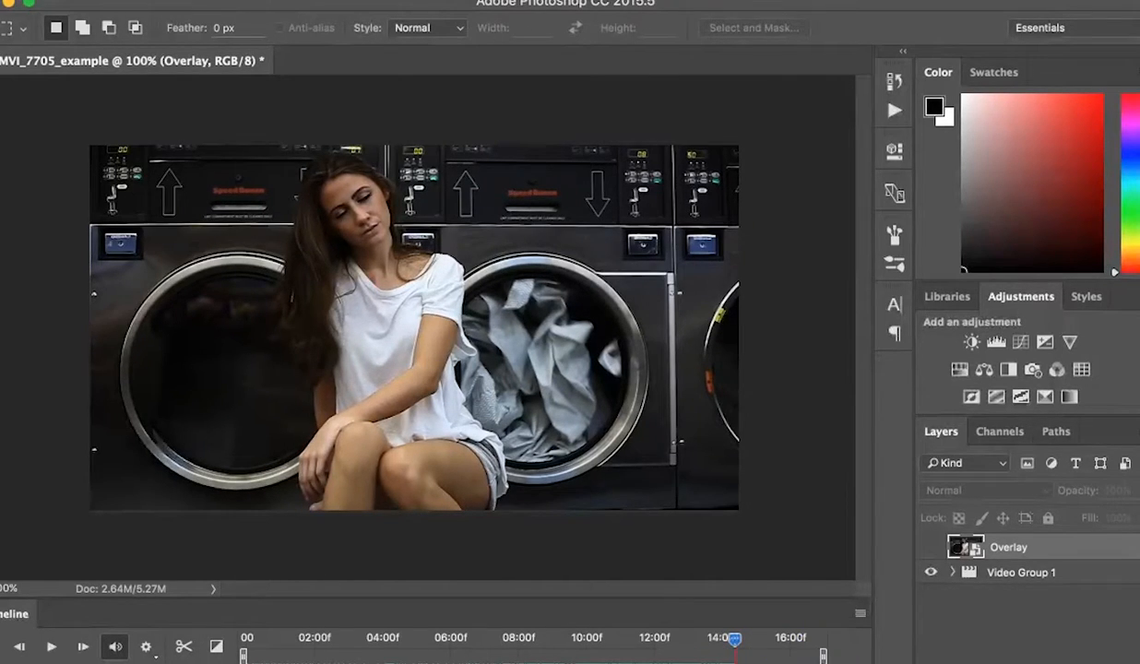
{"action": "left_click_drag", "start_coordinate": [822, 663], "coordinate": [238, 645]}
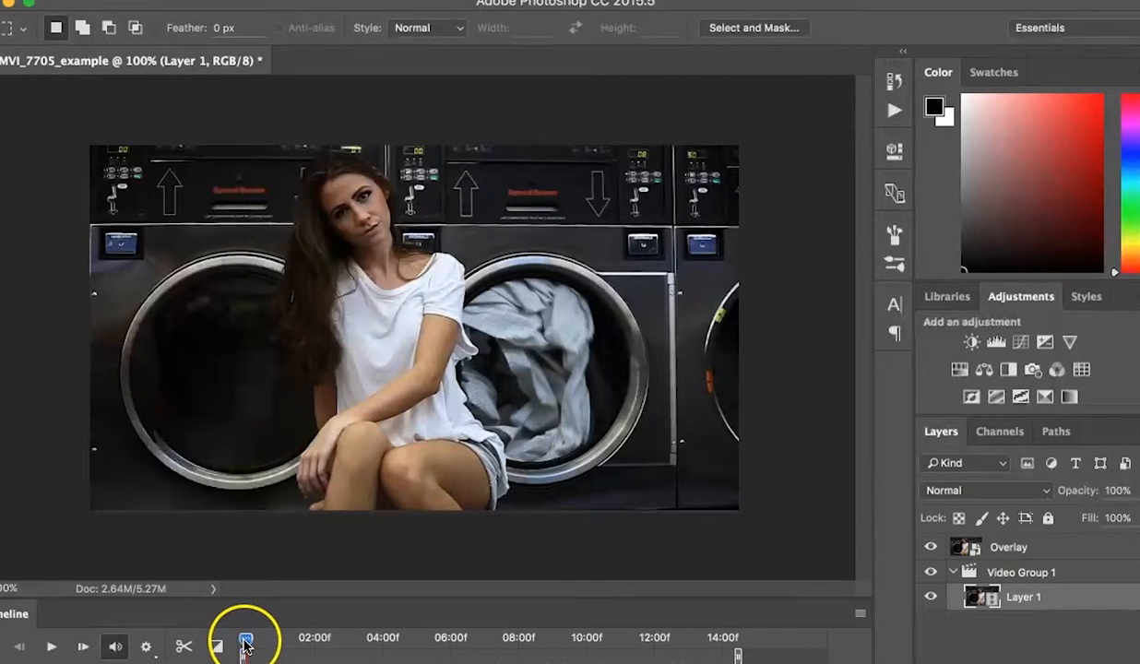
Step: Return the playhead to the start, collapse the video group, and add a layer mask to the Overlay layer
{"action": "left_click_drag", "start_coordinate": [201, 638], "coordinate": [724, 639]}
{"action": "left_click_drag", "start_coordinate": [550, 653], "coordinate": [191, 644]}
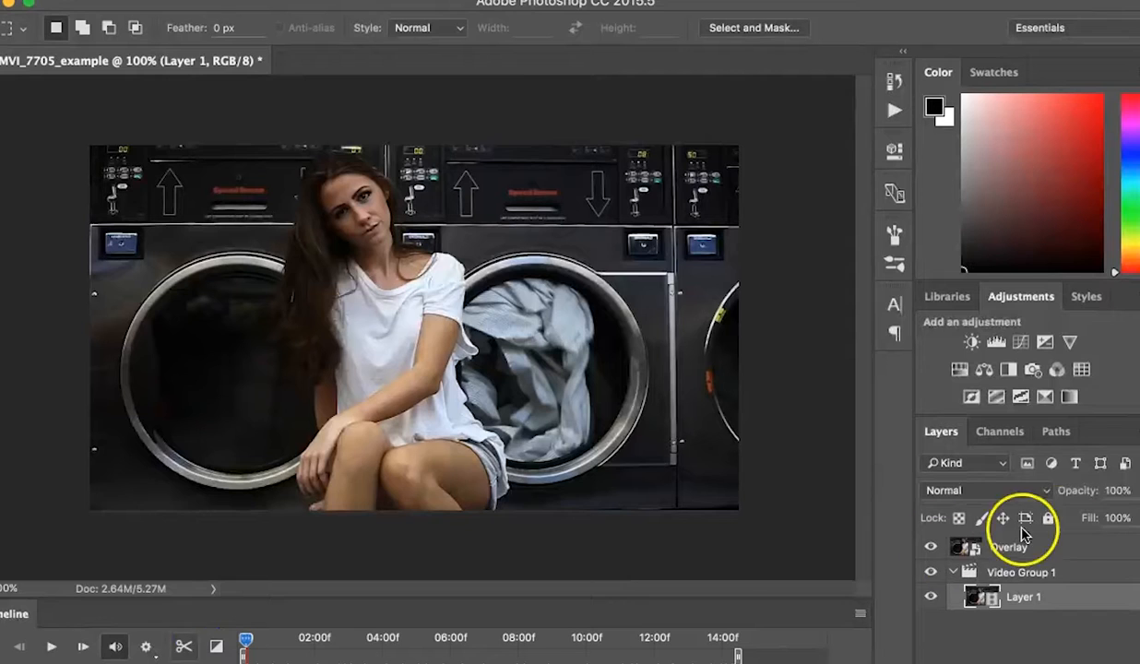
{"action": "left_click", "coordinate": [954, 573]}
{"action": "left_click", "coordinate": [1051, 548]}
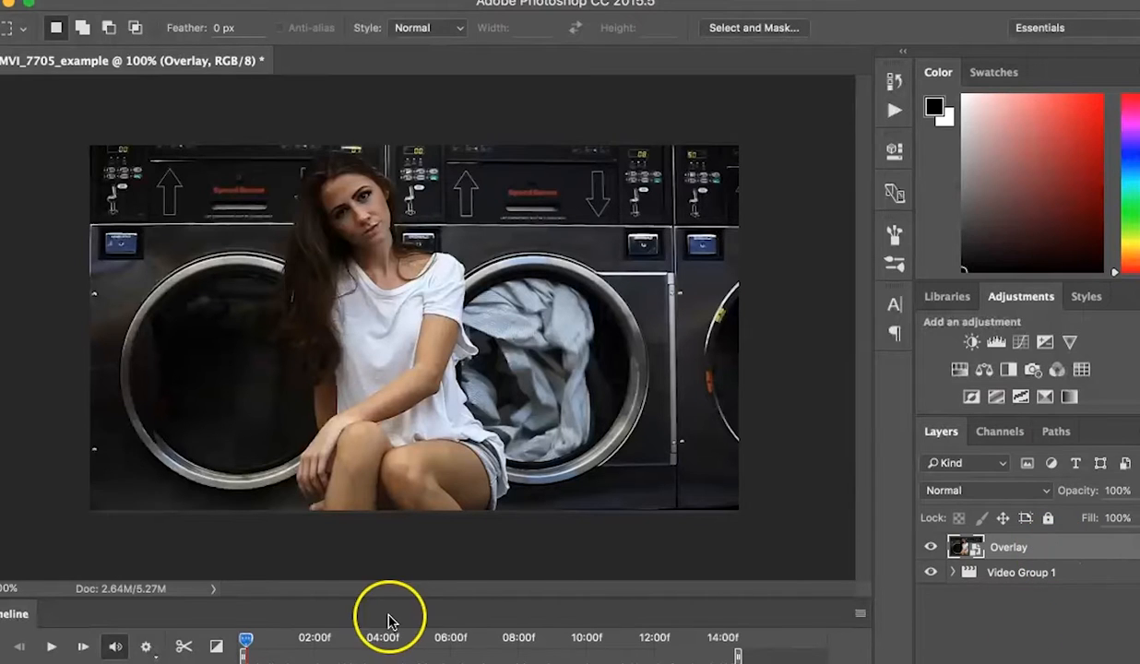
{"action": "left_click", "coordinate": [1026, 663]}
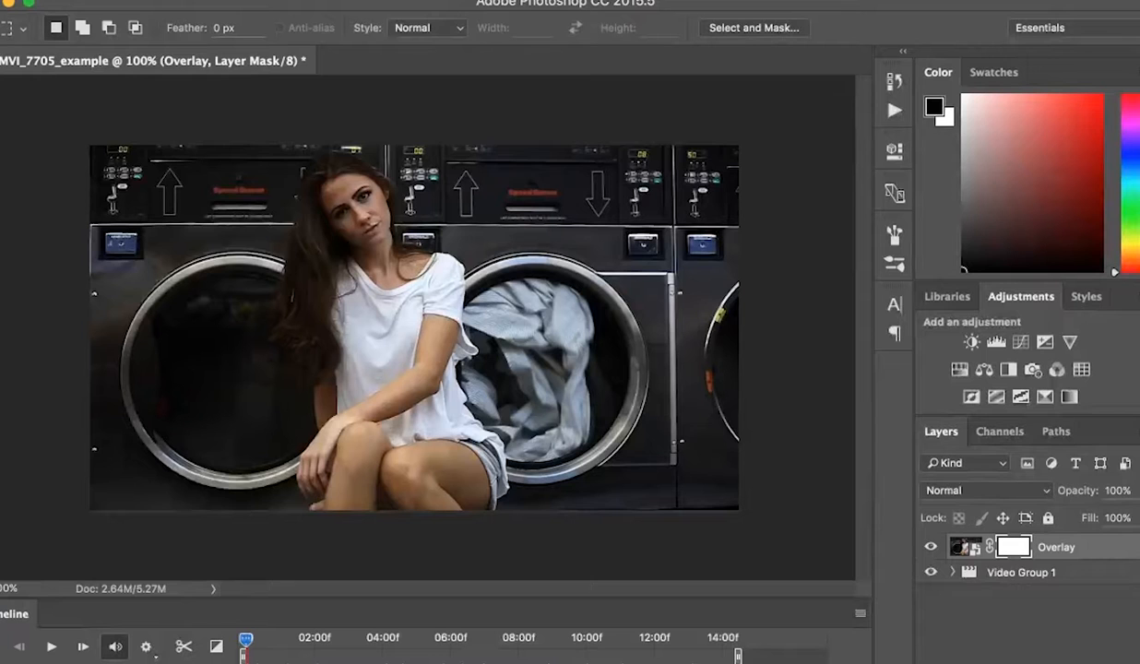
Step: With a soft 79 px black brush, paint the Overlay mask over the tumbling laundry in the right dryer window
{"action": "key", "text": "b"}
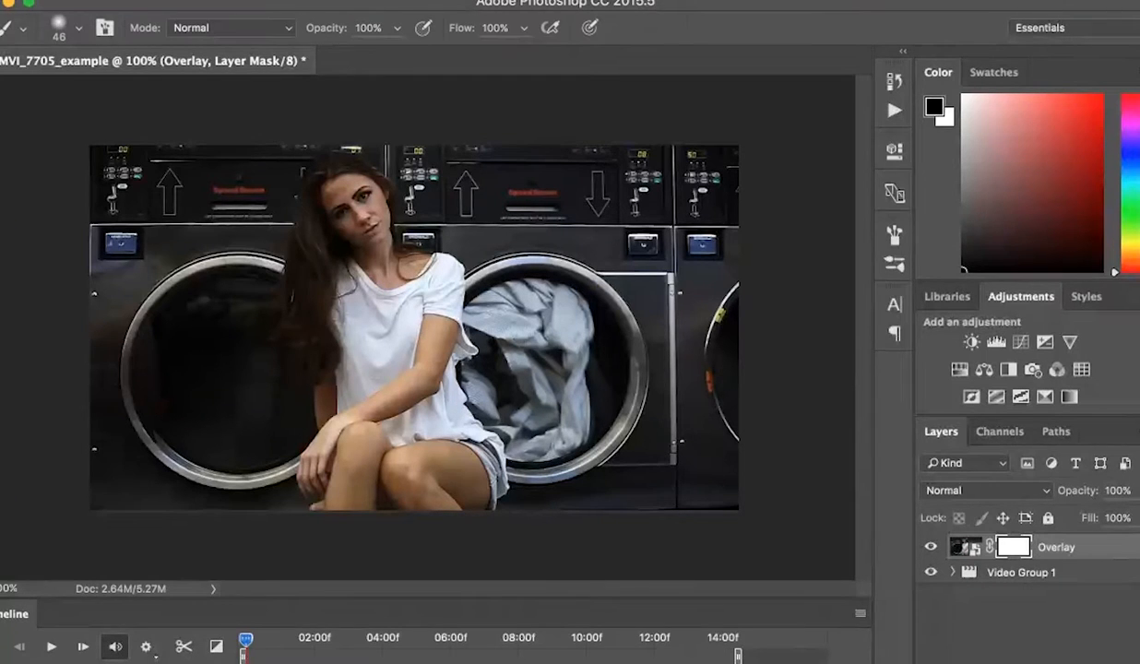
{"action": "left_click", "coordinate": [65, 31]}
{"action": "left_click_drag", "start_coordinate": [112, 92], "coordinate": [125, 92]}
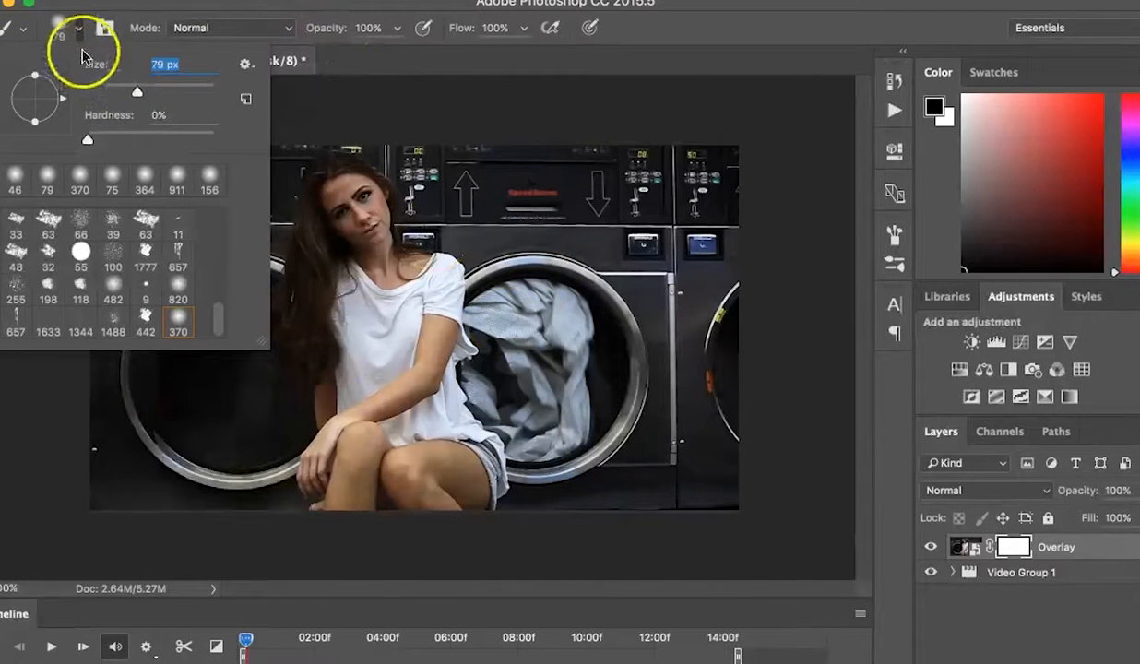
{"action": "left_click", "coordinate": [61, 27]}
{"action": "key", "text": "super+plus"}
{"action": "key", "text": "super+plus"}
{"action": "key", "text": "super+plus"}
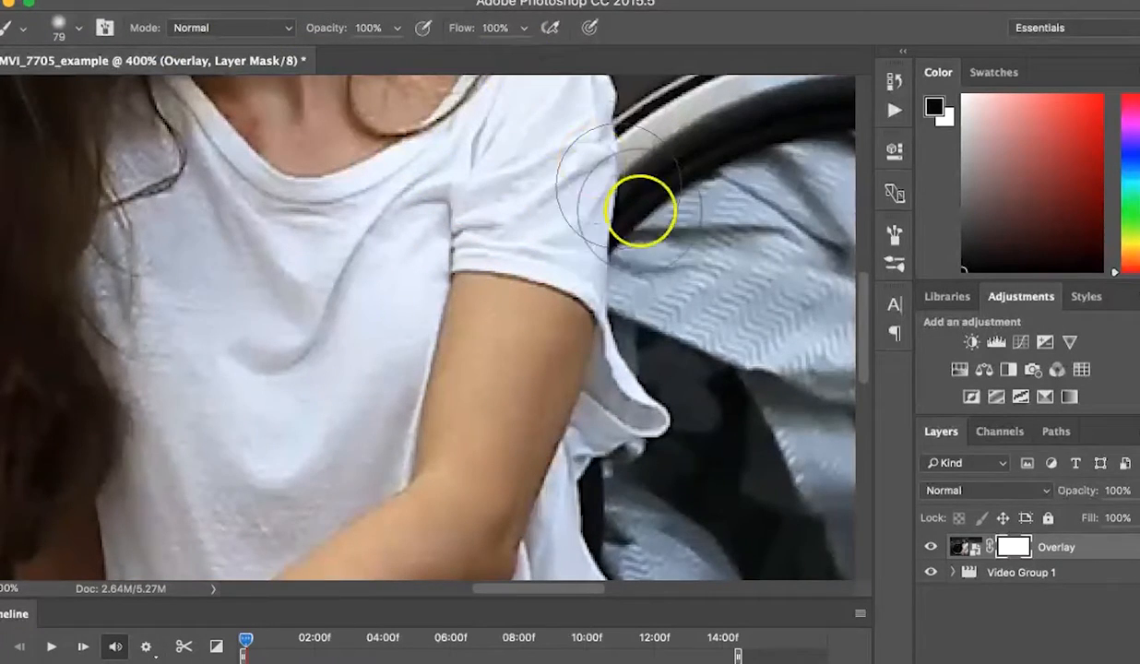
{"action": "scroll", "coordinate": [646, 226], "scroll_direction": "right", "scroll_amount": 10}
{"action": "mouse_move", "coordinate": [270, 308]}
{"action": "left_mouse_down"}
{"action": "mouse_move", "coordinate": [270, 334]}
{"action": "mouse_move", "coordinate": [237, 299]}
{"action": "mouse_move", "coordinate": [254, 260]}
{"action": "mouse_move", "coordinate": [328, 204]}
{"action": "mouse_move", "coordinate": [422, 175]}
{"action": "mouse_move", "coordinate": [523, 182]}
{"action": "mouse_move", "coordinate": [724, 325]}
{"action": "mouse_move", "coordinate": [748, 369]}
{"action": "mouse_move", "coordinate": [770, 521]}
{"action": "left_mouse_up"}
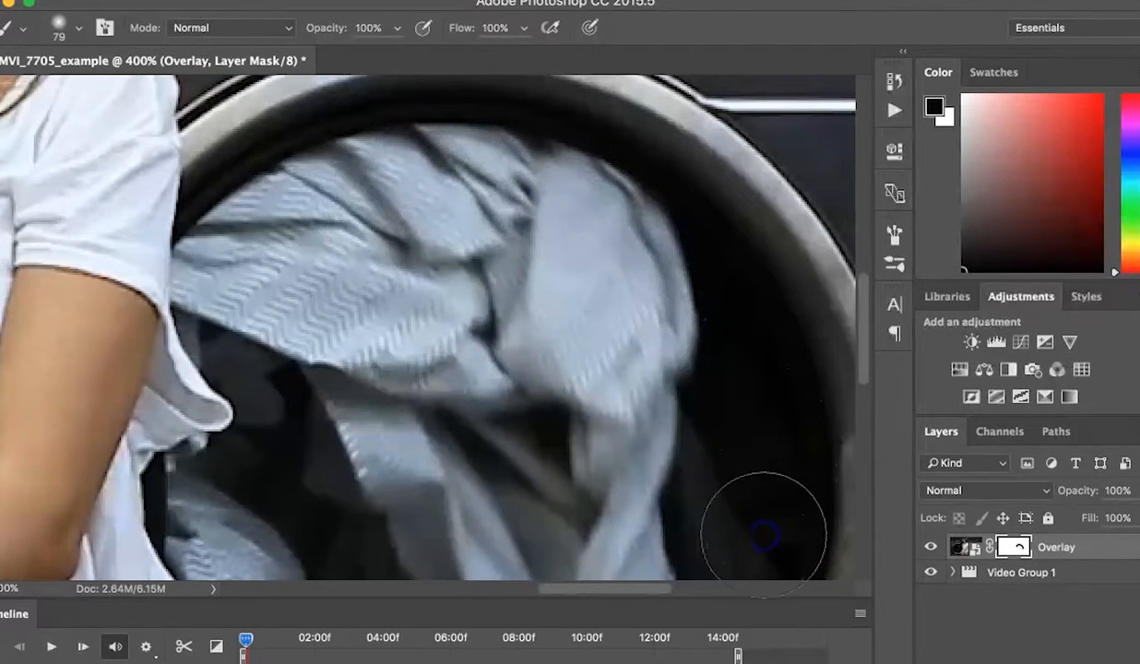
{"action": "scroll", "coordinate": [761, 503], "scroll_direction": "down", "scroll_amount": 4}
{"action": "mouse_move", "coordinate": [760, 240]}
{"action": "left_mouse_down"}
{"action": "mouse_move", "coordinate": [752, 378]}
{"action": "mouse_move", "coordinate": [723, 449]}
{"action": "mouse_move", "coordinate": [657, 493]}
{"action": "left_mouse_up"}
{"action": "scroll", "coordinate": [687, 416], "scroll_direction": "down", "scroll_amount": 4}
{"action": "mouse_move", "coordinate": [688, 415]}
{"action": "left_mouse_down"}
{"action": "mouse_move", "coordinate": [657, 400]}
{"action": "mouse_move", "coordinate": [522, 467]}
{"action": "mouse_move", "coordinate": [405, 473]}
{"action": "mouse_move", "coordinate": [369, 387]}
{"action": "mouse_move", "coordinate": [265, 301]}
{"action": "mouse_move", "coordinate": [265, 273]}
{"action": "mouse_move", "coordinate": [224, 181]}
{"action": "mouse_move", "coordinate": [300, 138]}
{"action": "mouse_move", "coordinate": [356, 230]}
{"action": "left_mouse_up"}
{"action": "scroll", "coordinate": [356, 231], "scroll_direction": "up", "scroll_amount": 5}
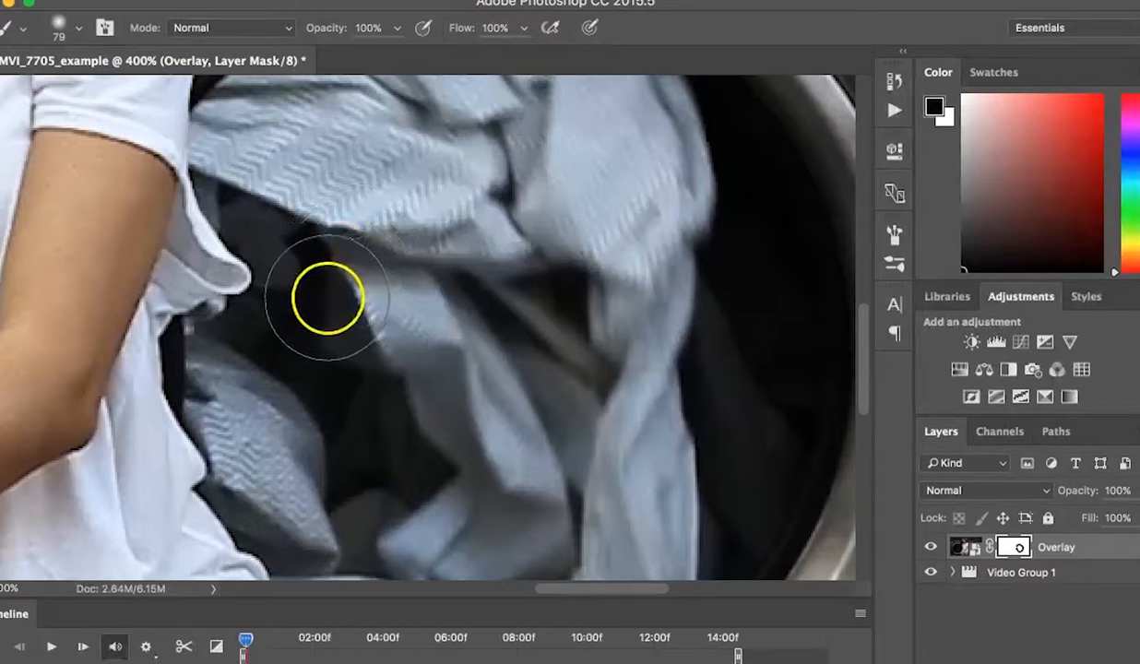
{"action": "mouse_move", "coordinate": [315, 297]}
{"action": "left_mouse_down"}
{"action": "mouse_move", "coordinate": [307, 237]}
{"action": "mouse_move", "coordinate": [253, 152]}
{"action": "left_mouse_up"}
{"action": "scroll", "coordinate": [253, 154], "scroll_direction": "up", "scroll_amount": 2}
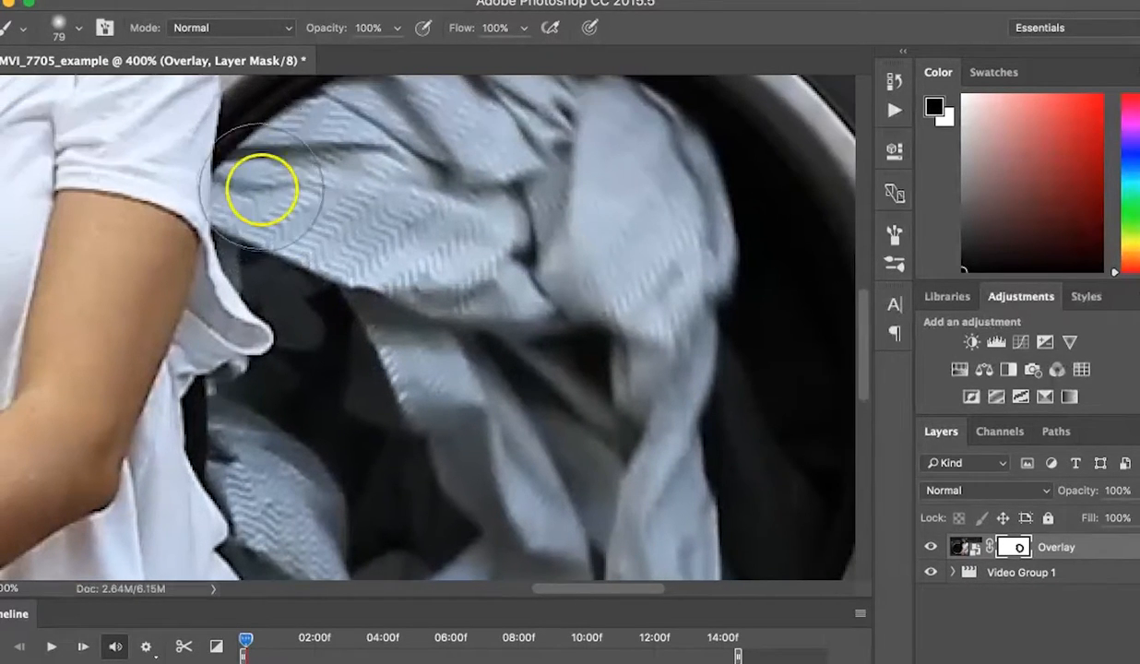
{"action": "mouse_move", "coordinate": [265, 206]}
{"action": "left_mouse_down"}
{"action": "mouse_move", "coordinate": [286, 195]}
{"action": "mouse_move", "coordinate": [503, 230]}
{"action": "left_mouse_up"}
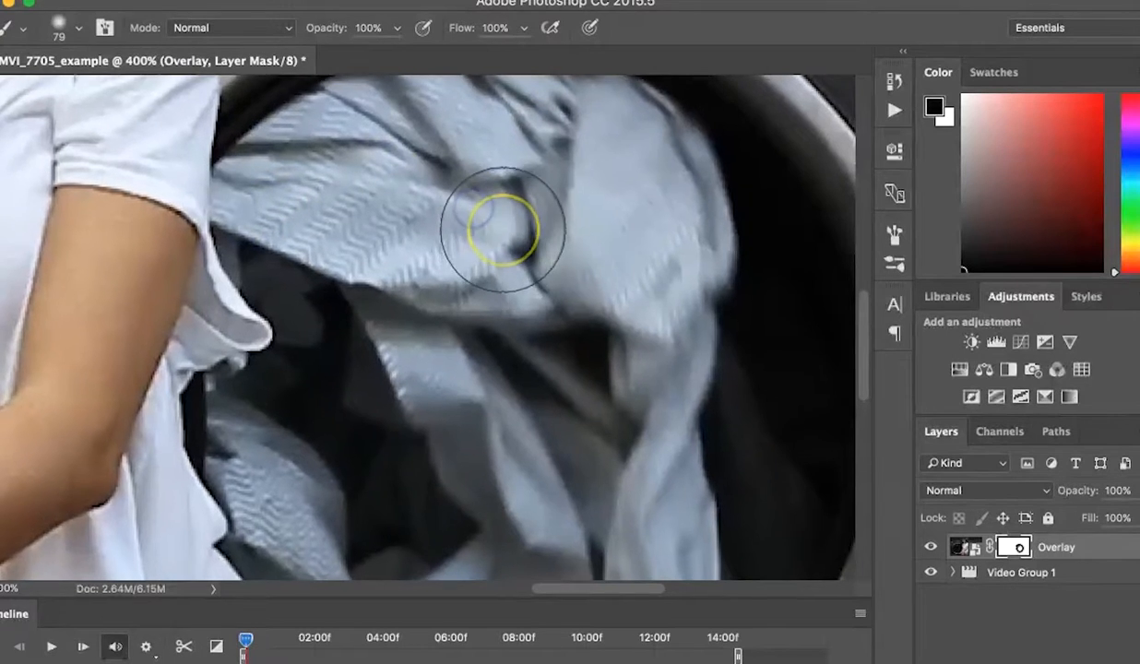
Step: Enlarge the brush to 159 px and paint the mask over the remaining laundry in the dryer window
{"action": "key", "text": "super+plus"}
{"action": "key", "text": "super+minus"}
{"action": "key", "text": "super+minus"}
{"action": "key", "text": "super+minus"}
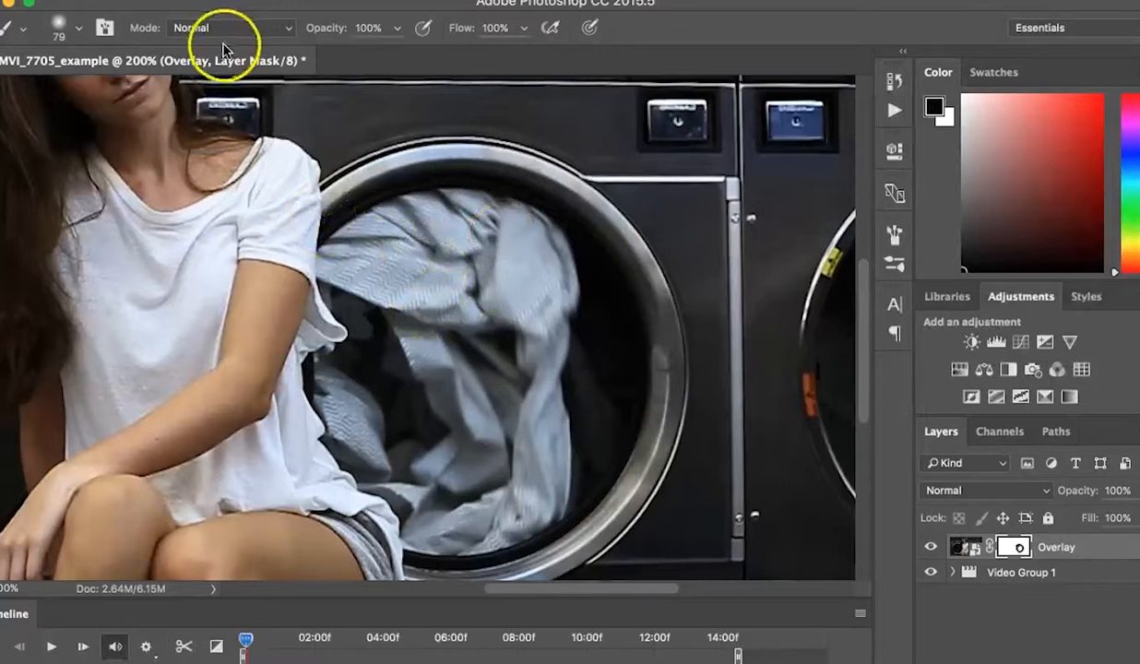
{"action": "left_click", "coordinate": [78, 28]}
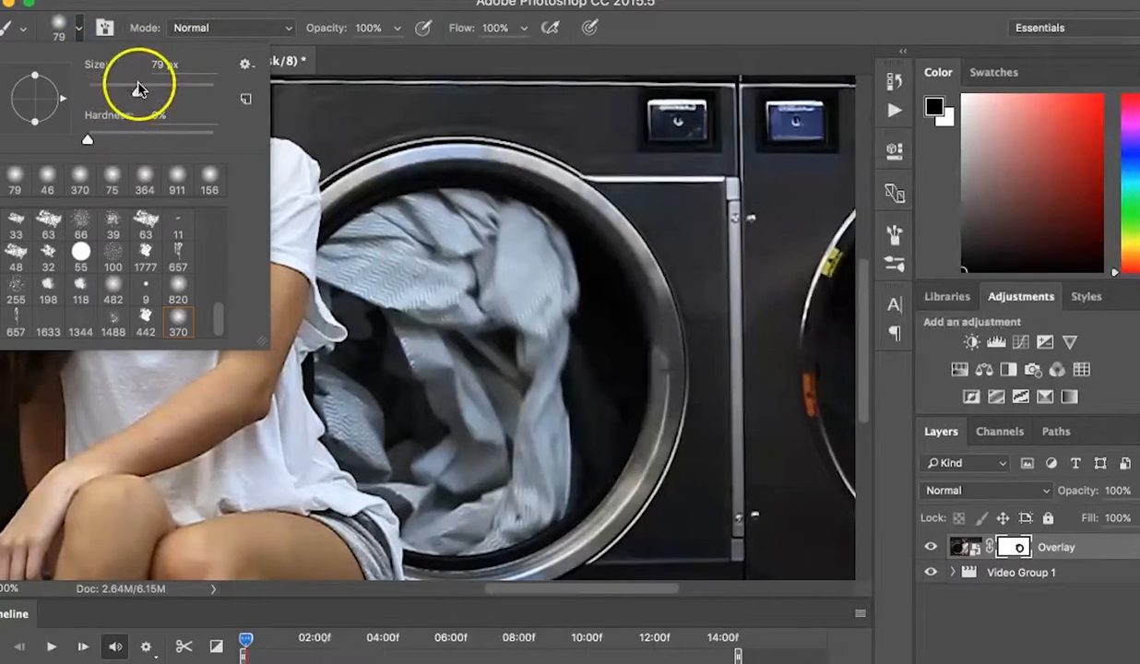
{"action": "left_click_drag", "start_coordinate": [168, 93], "coordinate": [173, 93]}
{"action": "left_click", "coordinate": [477, 275]}
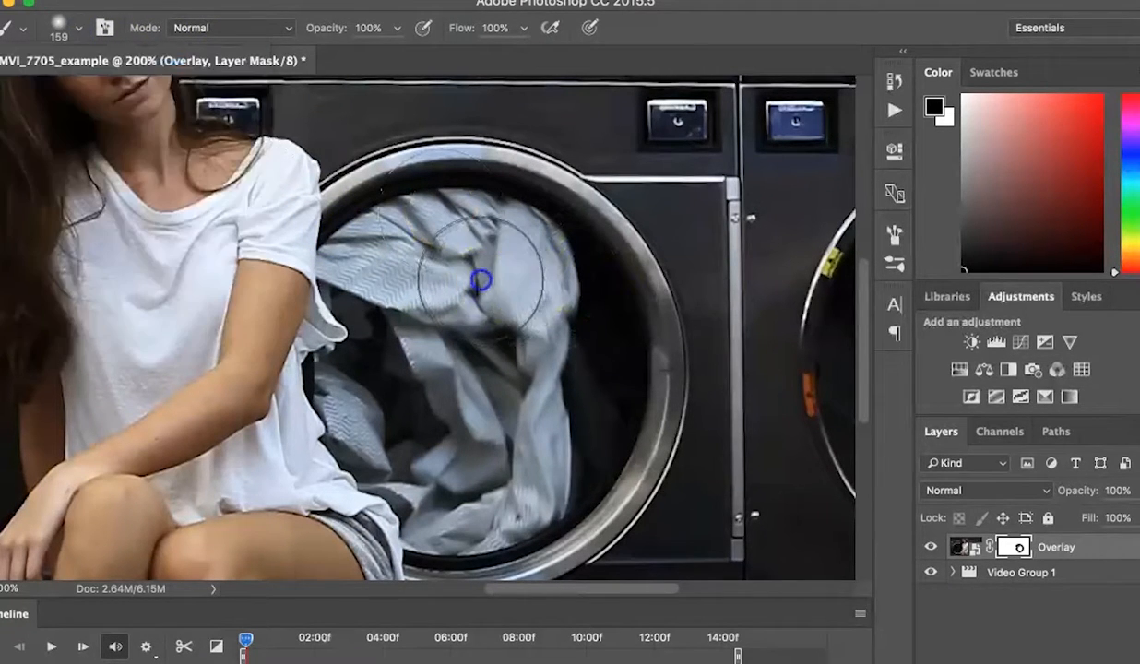
{"action": "mouse_move", "coordinate": [553, 422]}
{"action": "left_mouse_down"}
{"action": "mouse_move", "coordinate": [497, 473]}
{"action": "mouse_move", "coordinate": [481, 478]}
{"action": "mouse_move", "coordinate": [467, 464]}
{"action": "mouse_move", "coordinate": [418, 305]}
{"action": "mouse_move", "coordinate": [448, 297]}
{"action": "mouse_move", "coordinate": [538, 387]}
{"action": "mouse_move", "coordinate": [535, 410]}
{"action": "mouse_move", "coordinate": [501, 409]}
{"action": "mouse_move", "coordinate": [404, 302]}
{"action": "mouse_move", "coordinate": [539, 346]}
{"action": "mouse_move", "coordinate": [566, 368]}
{"action": "mouse_move", "coordinate": [605, 446]}
{"action": "mouse_move", "coordinate": [544, 480]}
{"action": "mouse_move", "coordinate": [484, 482]}
{"action": "mouse_move", "coordinate": [412, 439]}
{"action": "mouse_move", "coordinate": [387, 376]}
{"action": "mouse_move", "coordinate": [389, 319]}
{"action": "mouse_move", "coordinate": [409, 275]}
{"action": "mouse_move", "coordinate": [446, 240]}
{"action": "mouse_move", "coordinate": [540, 212]}
{"action": "left_mouse_up"}
Step: Pan to the left dryer, set the soft brush to 31 px, and paint its window on the Overlay mask
{"action": "scroll", "coordinate": [484, 332], "scroll_direction": "left", "scroll_amount": 10}
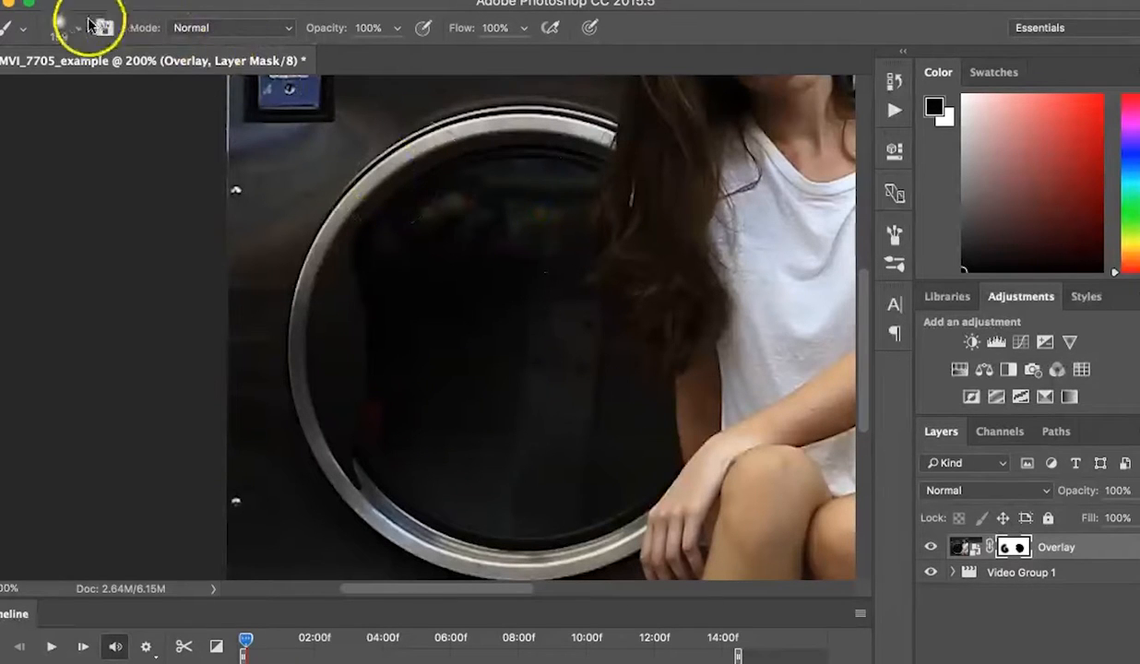
{"action": "left_click", "coordinate": [78, 28]}
{"action": "left_click_drag", "start_coordinate": [168, 96], "coordinate": [152, 95]}
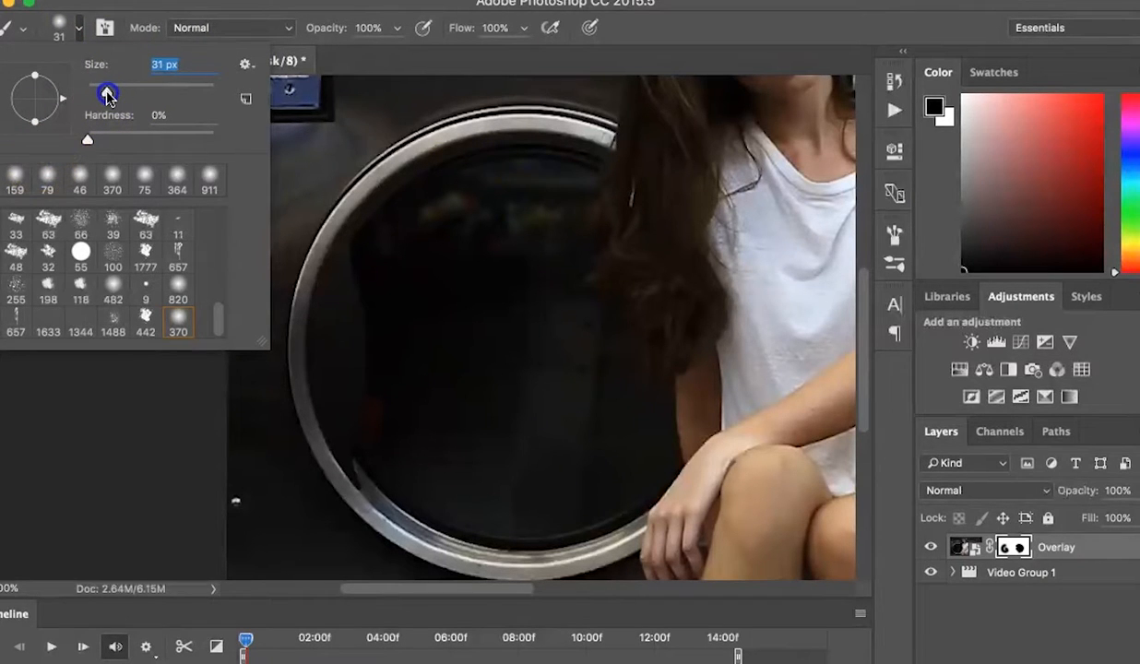
{"action": "left_click", "coordinate": [590, 210]}
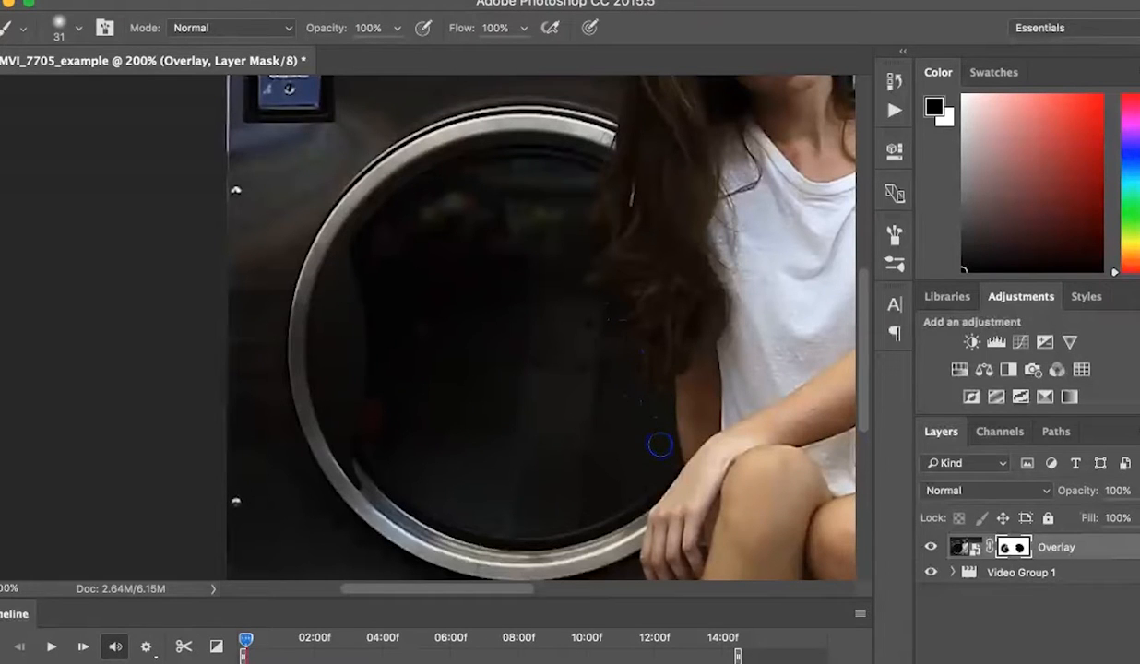
Step: Enlarge the brush to 94 px and paint the Overlay mask across the rest of the left dryer window
{"action": "left_click", "coordinate": [79, 28]}
{"action": "left_click_drag", "start_coordinate": [107, 91], "coordinate": [152, 95]}
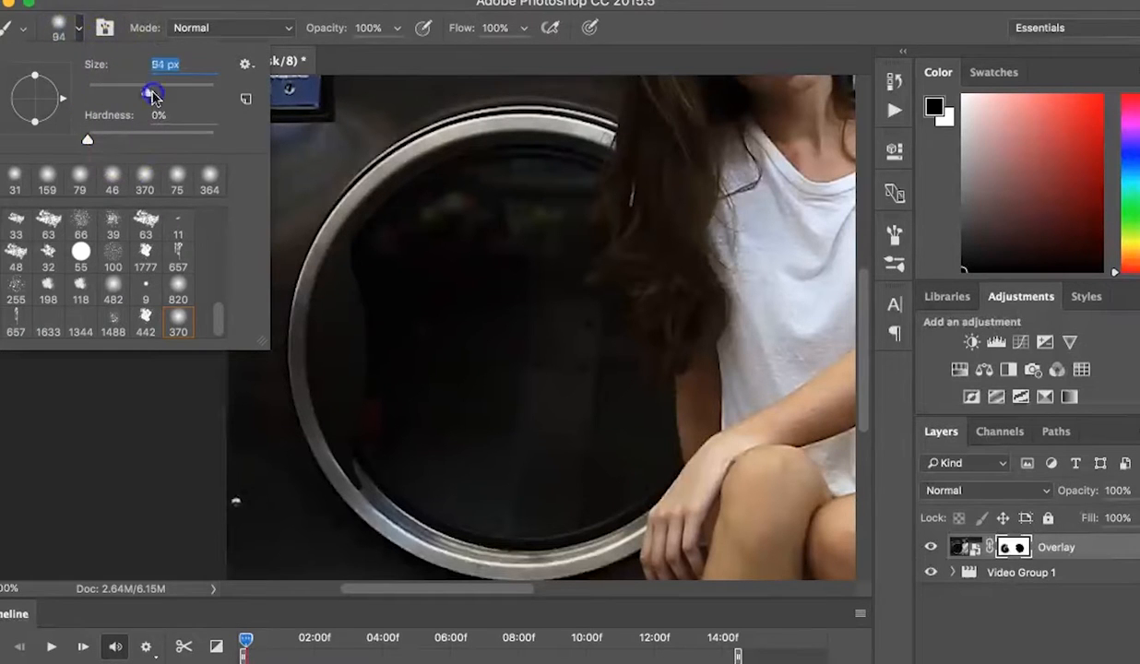
{"action": "left_click", "coordinate": [426, 295]}
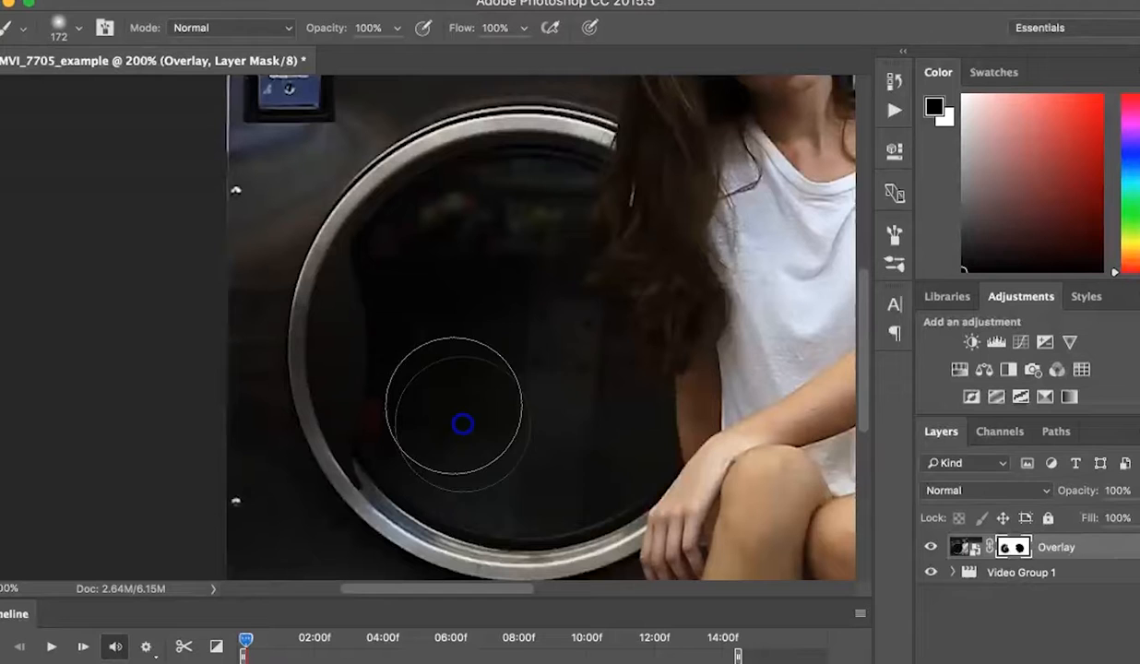
{"action": "mouse_move", "coordinate": [511, 355]}
{"action": "left_mouse_down"}
{"action": "mouse_move", "coordinate": [462, 317]}
{"action": "mouse_move", "coordinate": [509, 240]}
{"action": "mouse_move", "coordinate": [442, 332]}
{"action": "mouse_move", "coordinate": [489, 415]}
{"action": "left_mouse_up"}
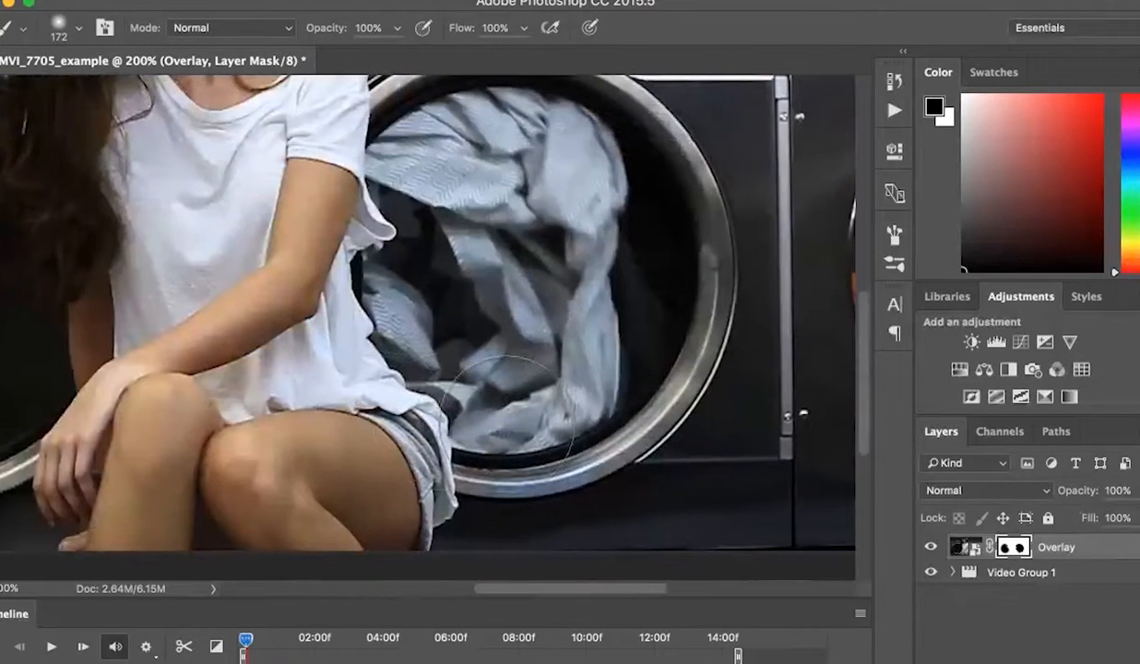
Step: Shrink the brush to about 41 px and touch up the Overlay mask at the bottom of the right dryer window
{"action": "left_click", "coordinate": [78, 29]}
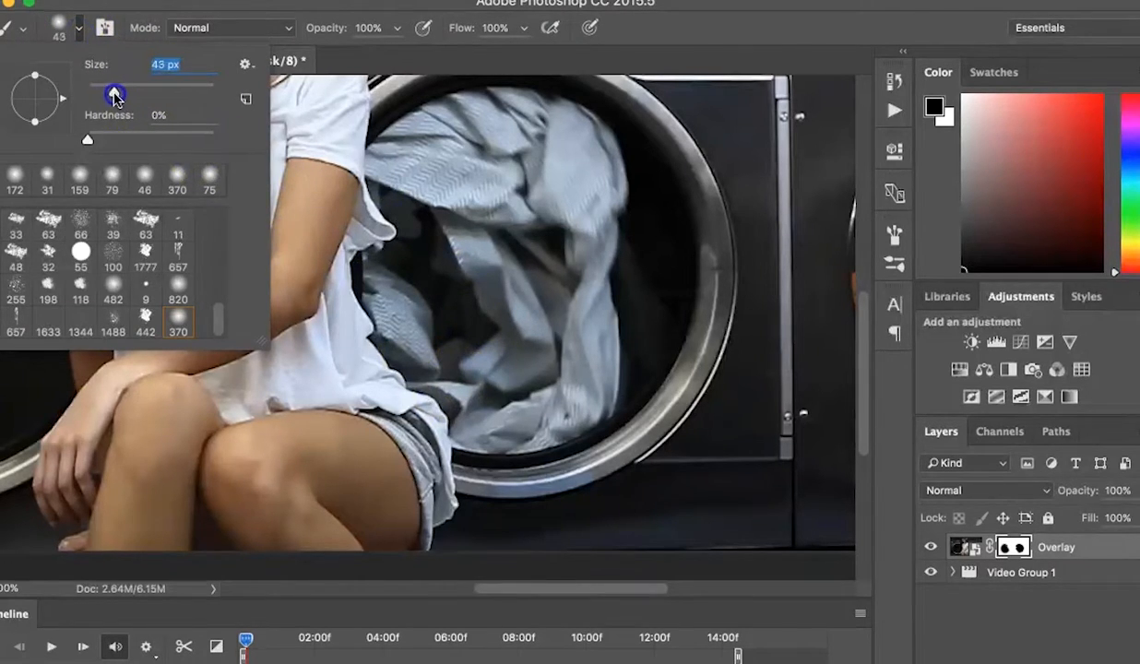
{"action": "left_click", "coordinate": [455, 394]}
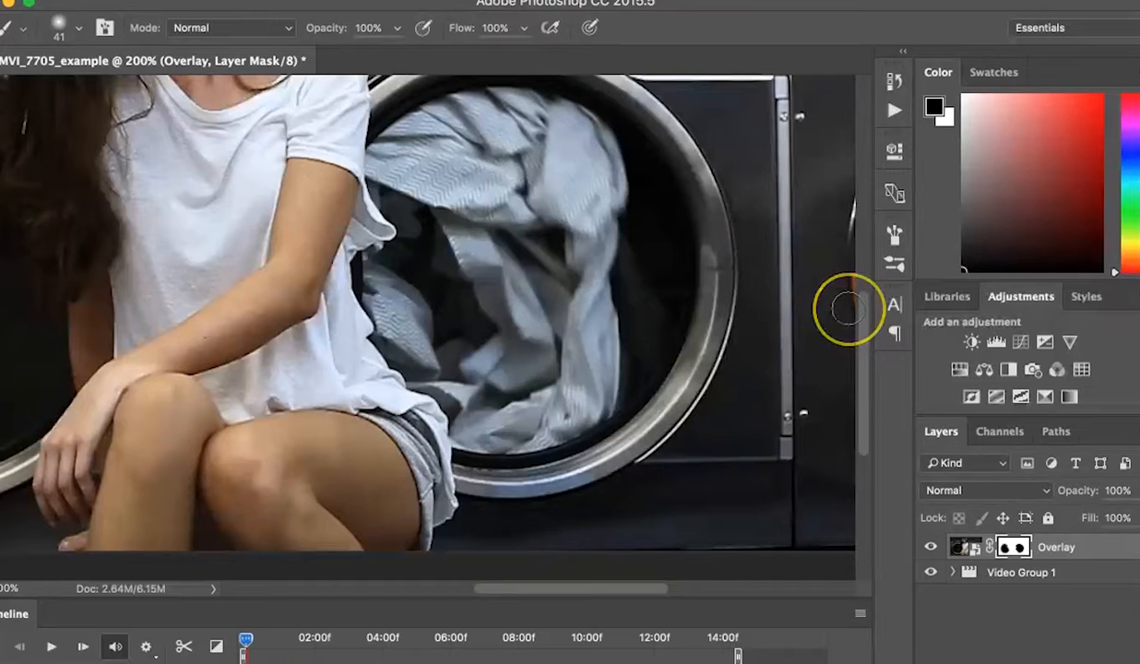
Step: Zoom out to 100% and play the timeline to preview the cinemagraph
{"action": "key", "text": "super+minus"}
{"action": "key", "text": "super+minus"}
{"action": "key", "text": "super+plus"}
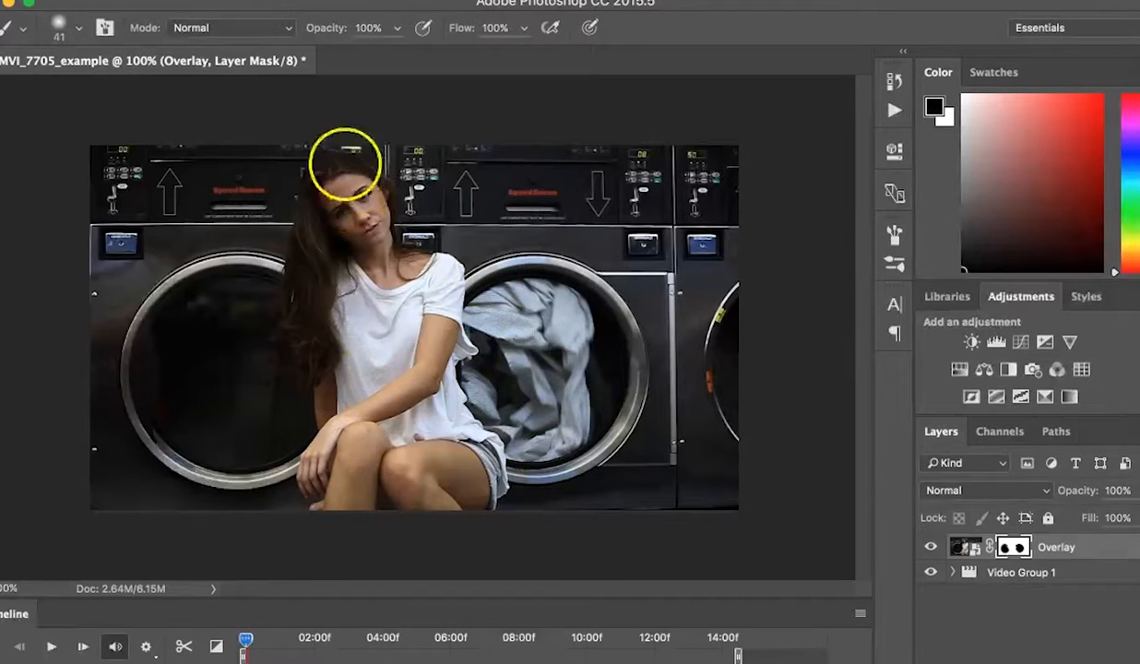
{"action": "key", "text": "space"}
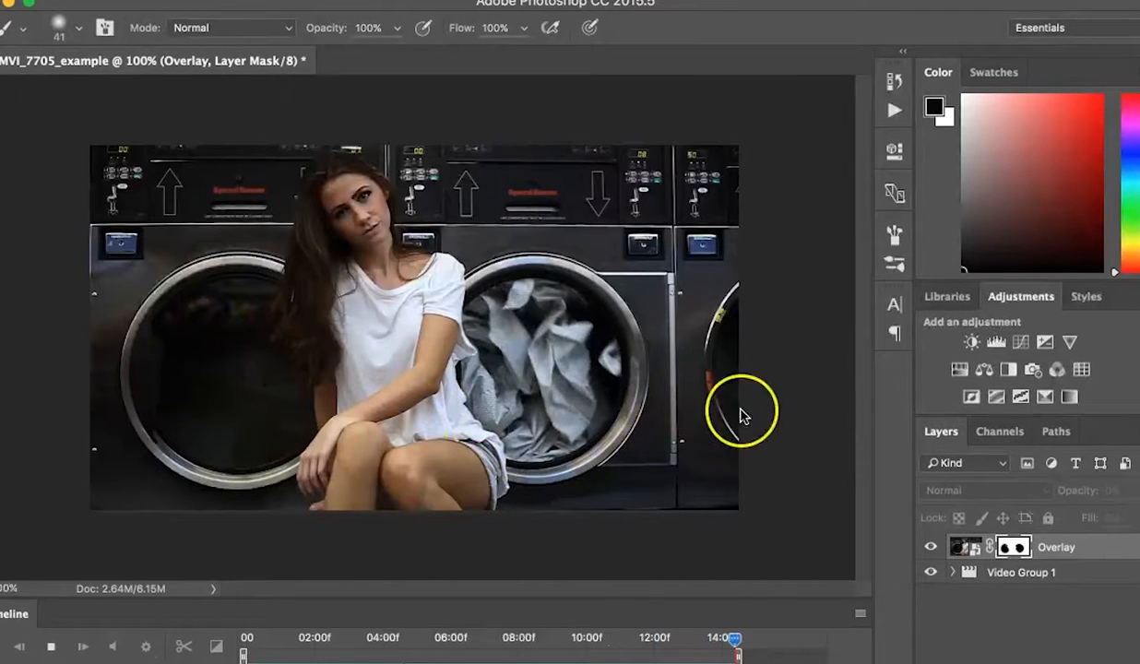
Step: Apply a Gaussian Blur with a 1.9 pixel radius to the Overlay layer mask to soften its edges
{"action": "left_click", "coordinate": [1023, 549]}
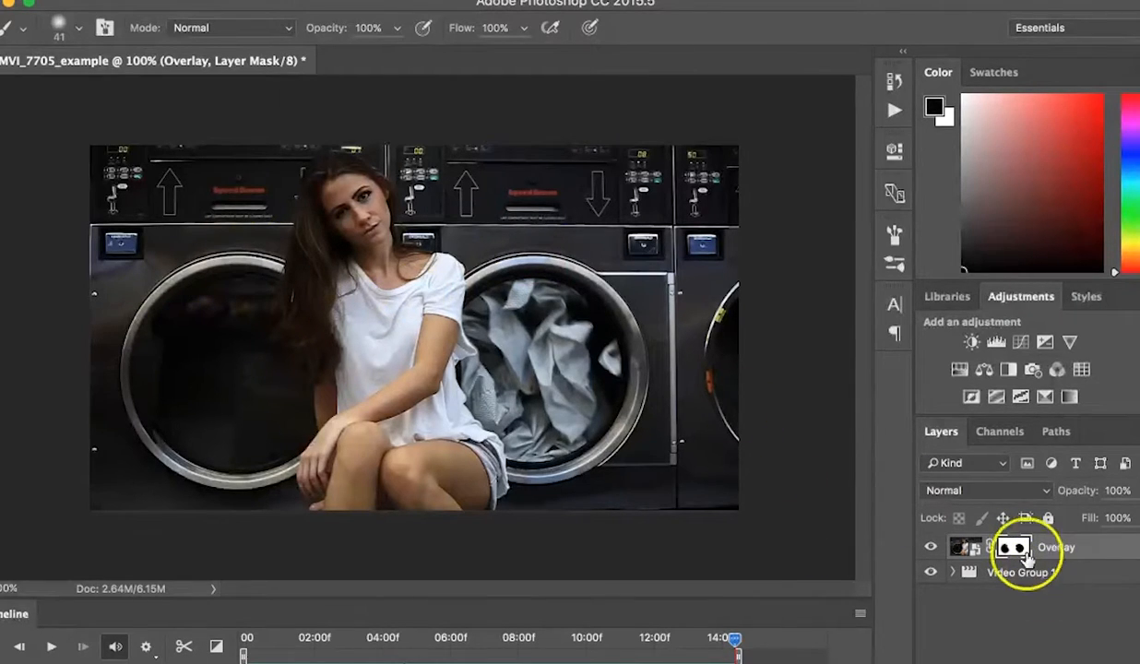
{"action": "left_click", "coordinate": [401, 0]}
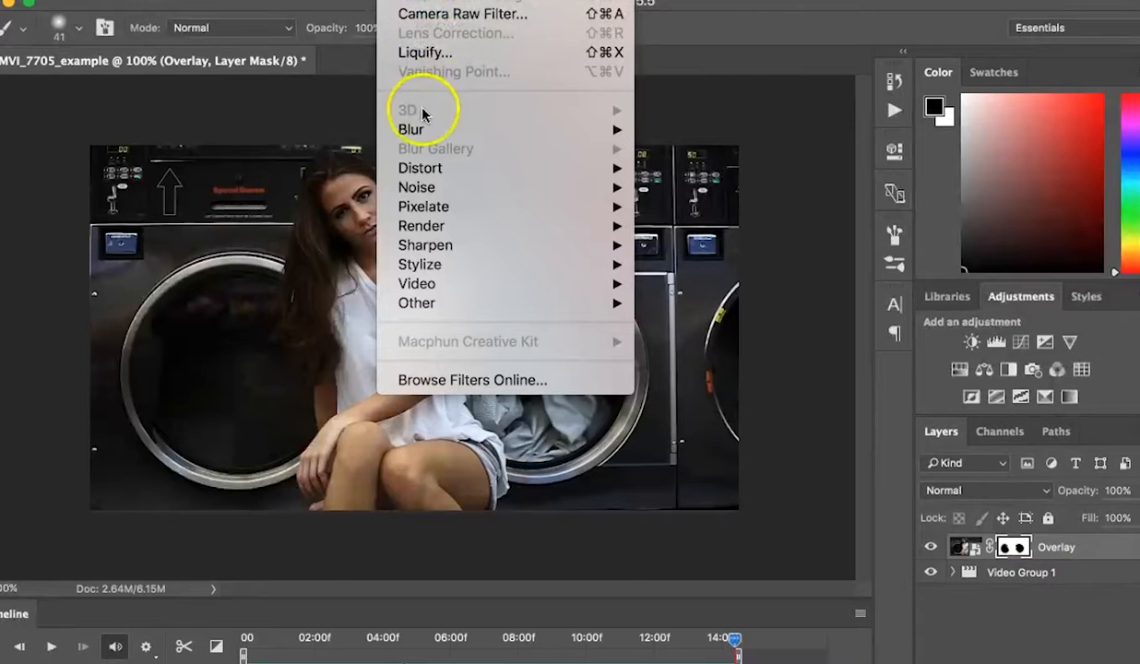
{"action": "mouse_move", "coordinate": [411, 129]}
{"action": "left_click", "coordinate": [683, 209]}
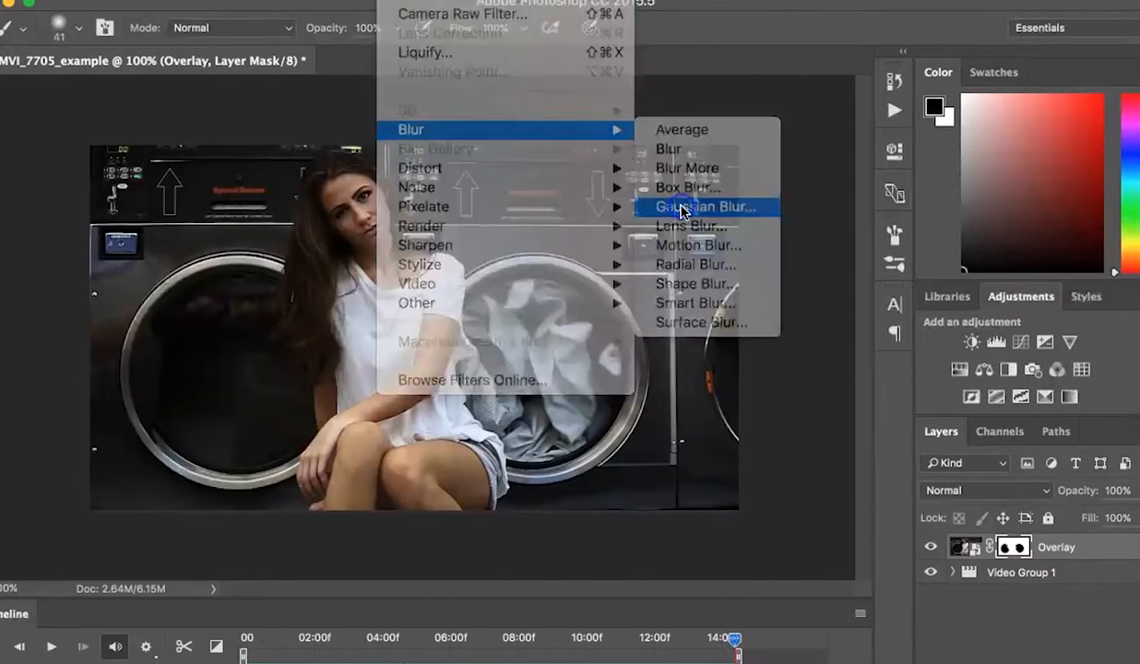
{"action": "left_click_drag", "start_coordinate": [745, 438], "coordinate": [728, 442]}
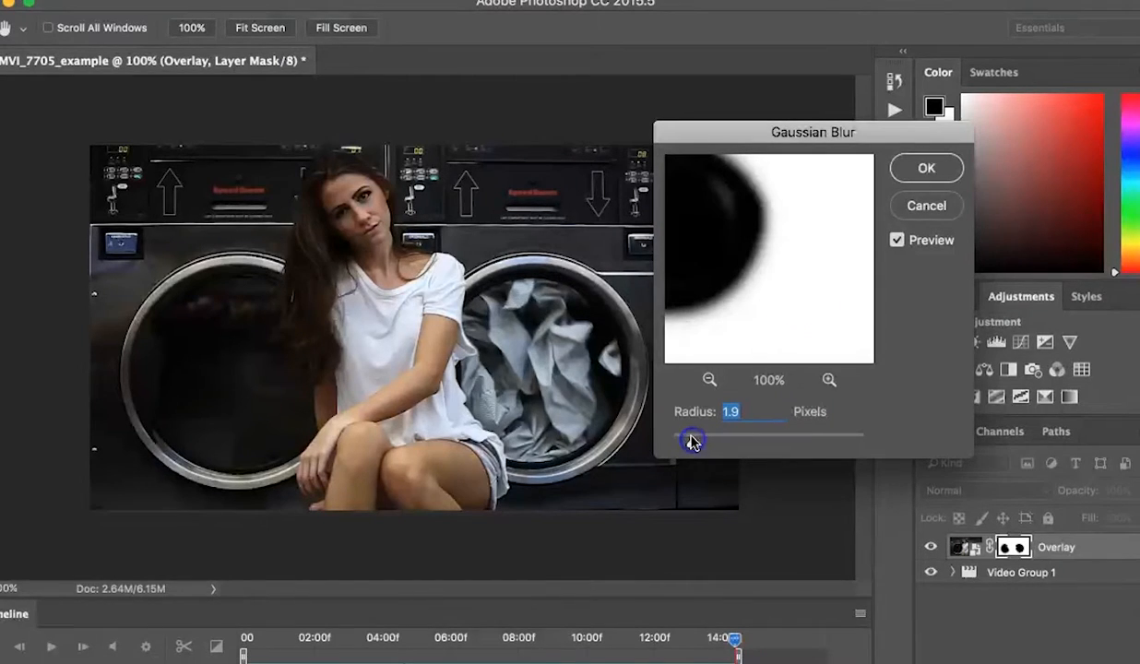
{"action": "left_click", "coordinate": [918, 182]}
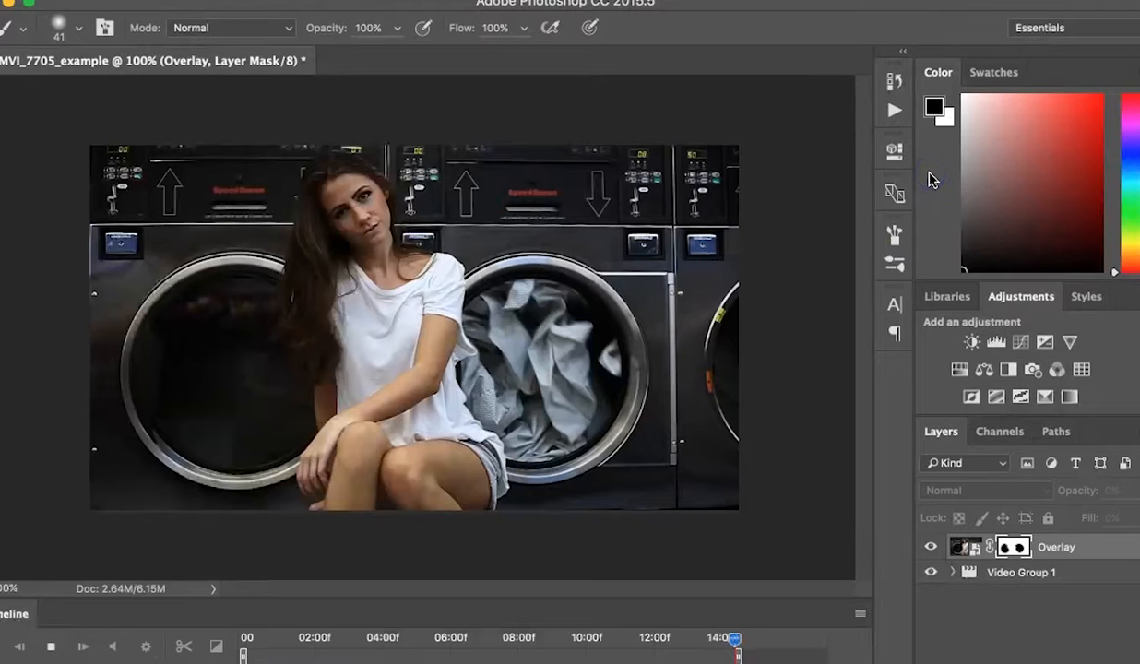
Step: Play and stop the timeline a few times to check the softened mask in motion
{"action": "key", "text": "space"}
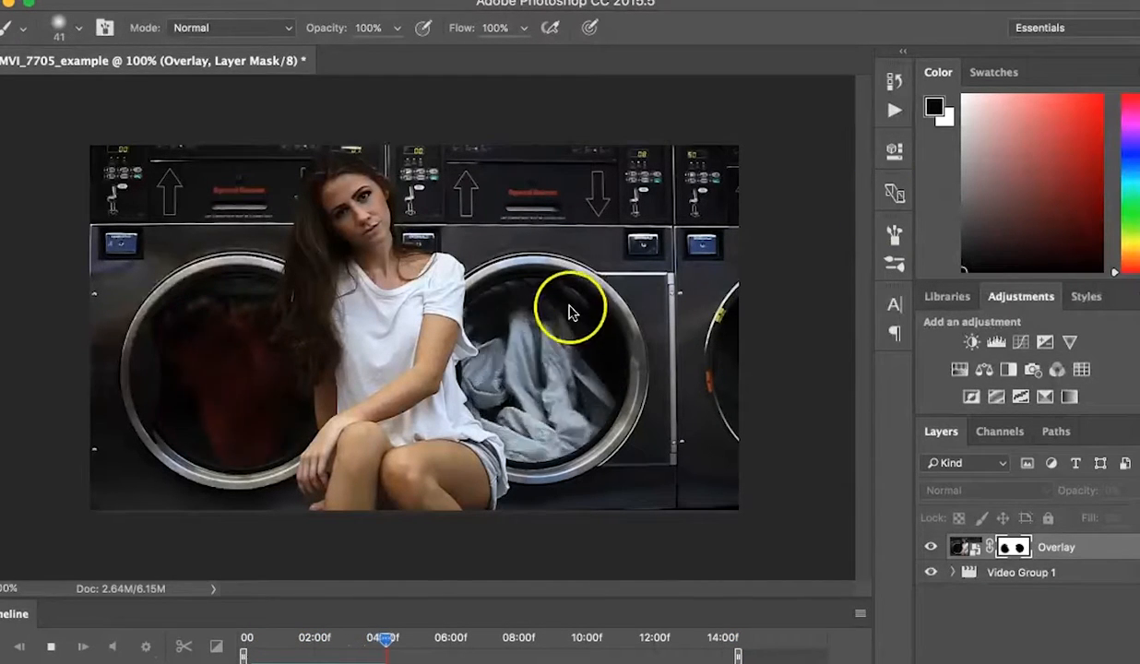
{"action": "key", "text": "space"}
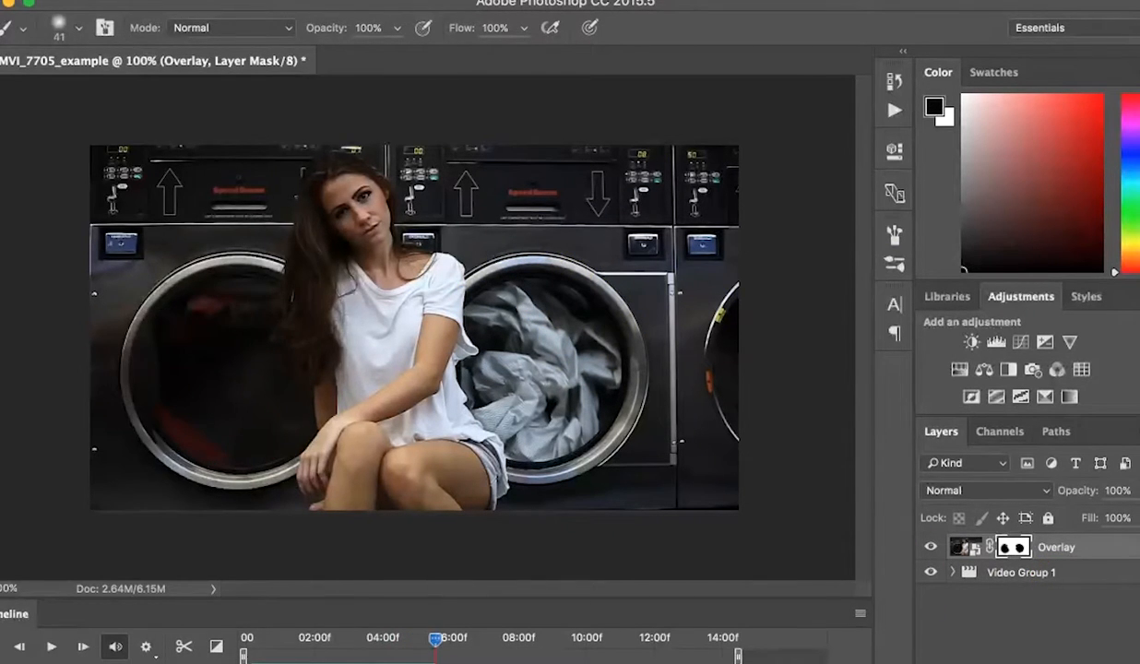
{"action": "left_click", "coordinate": [127, 1]}
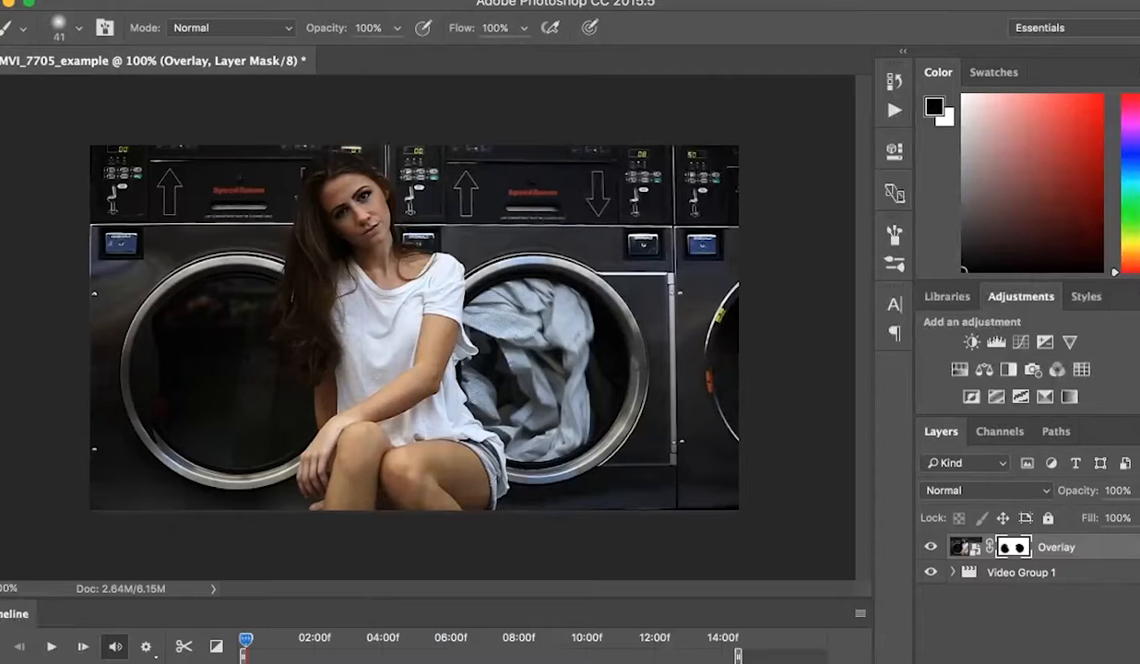
{"action": "key", "text": "space"}
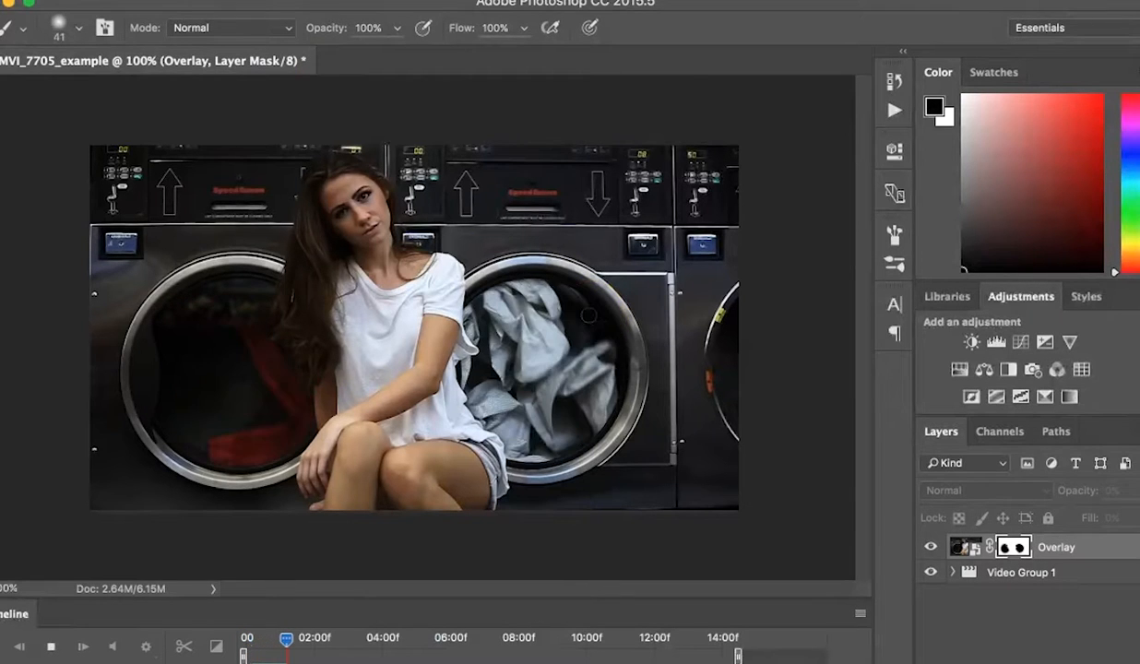
{"action": "key", "text": "space"}
{"action": "left_click", "coordinate": [127, 1]}
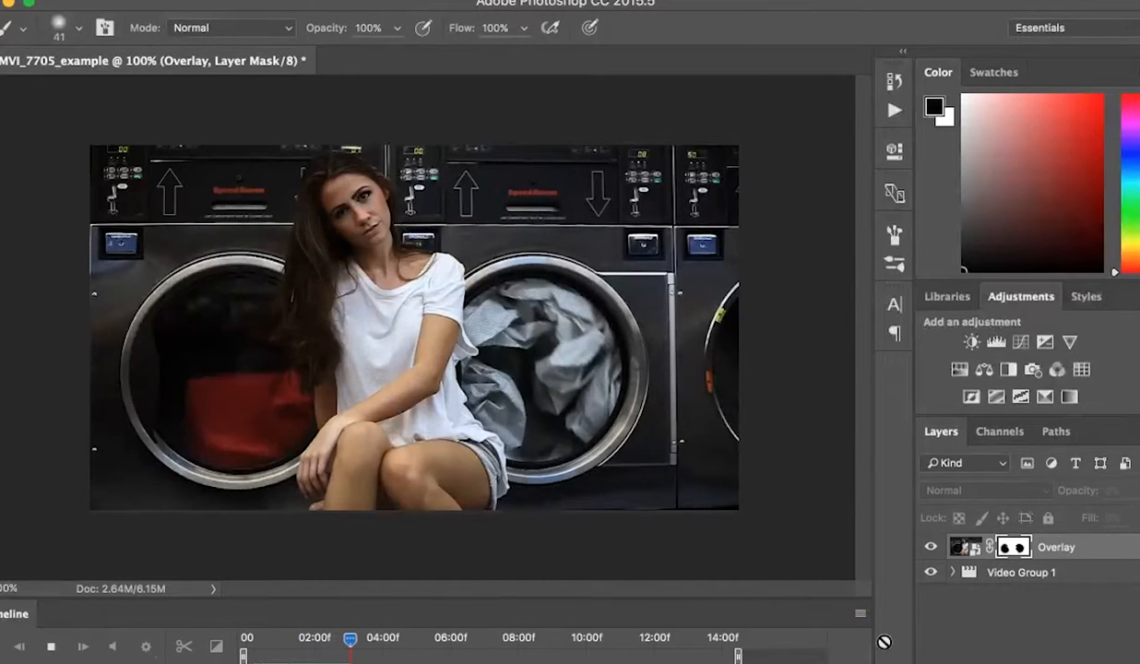
{"action": "key", "text": "space"}
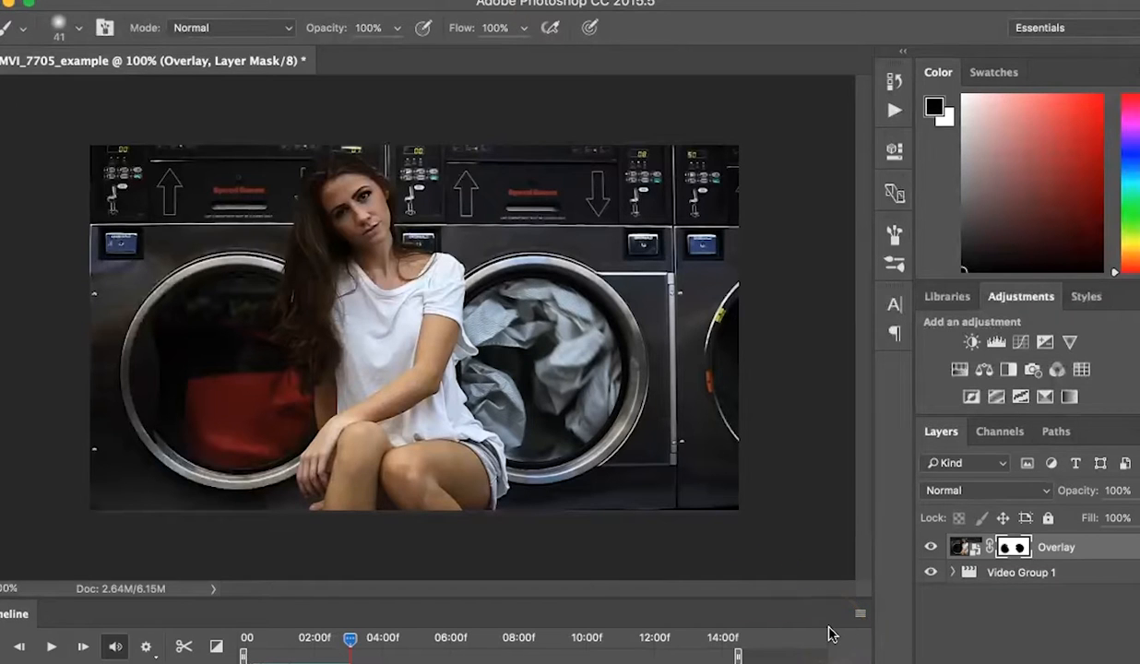
Step: Render the video as MVI_7705_final.mp4 with H.264 High Quality settings
{"action": "left_click", "coordinate": [858, 616]}
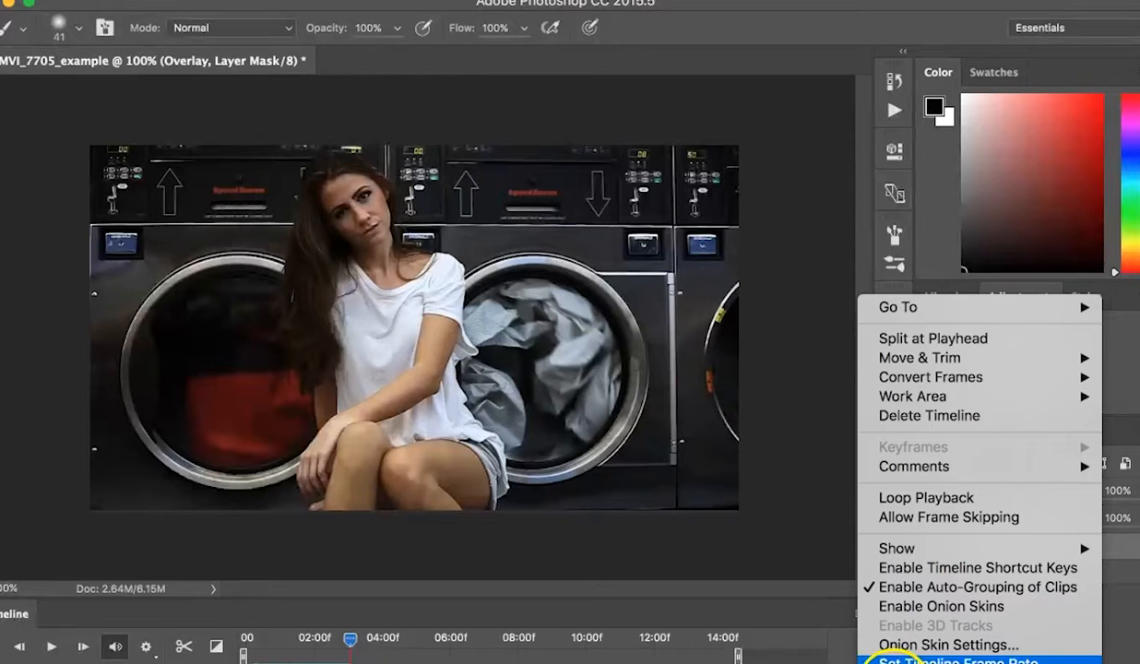
{"action": "left_click", "coordinate": [913, 662]}
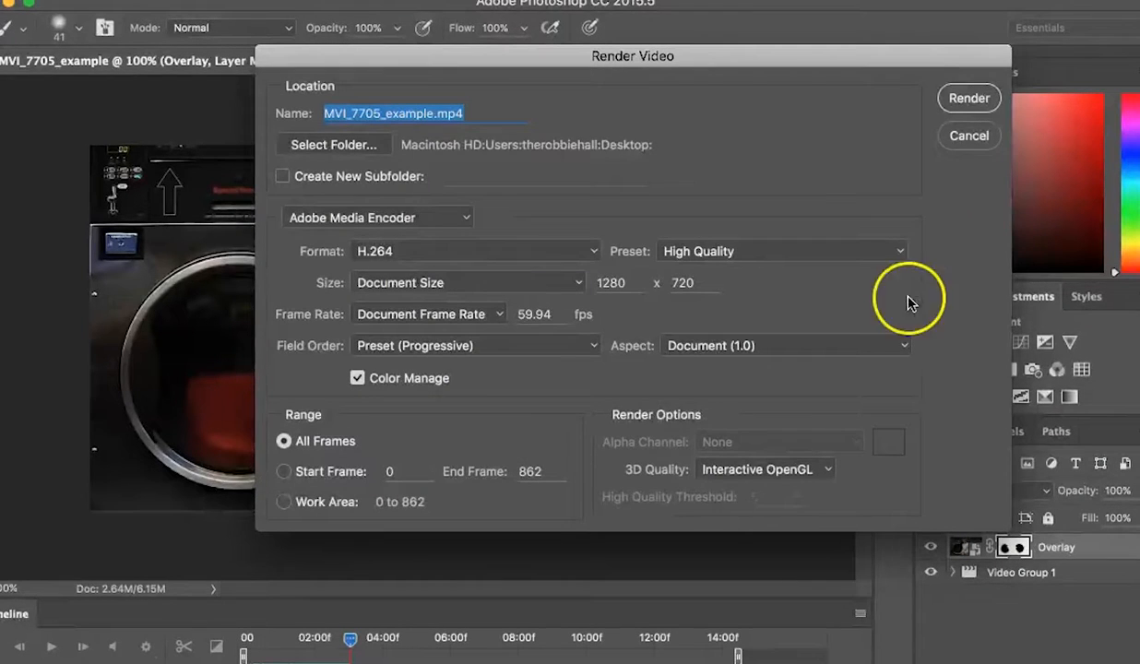
{"action": "left_click", "coordinate": [969, 98]}
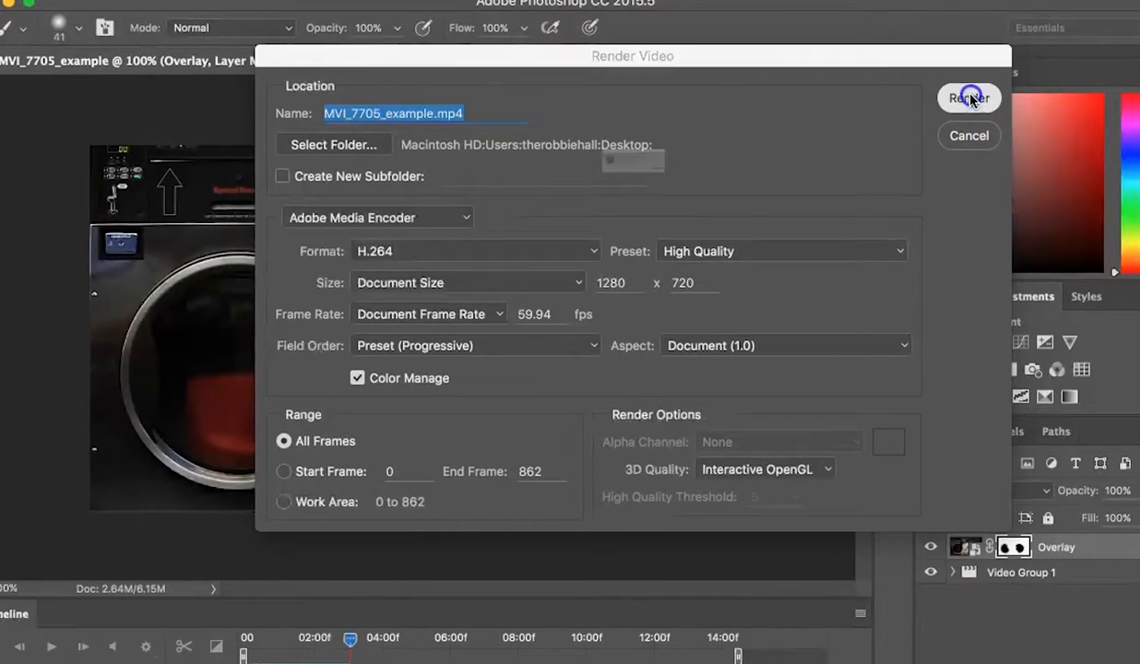
{"action": "left_click", "coordinate": [785, 210]}
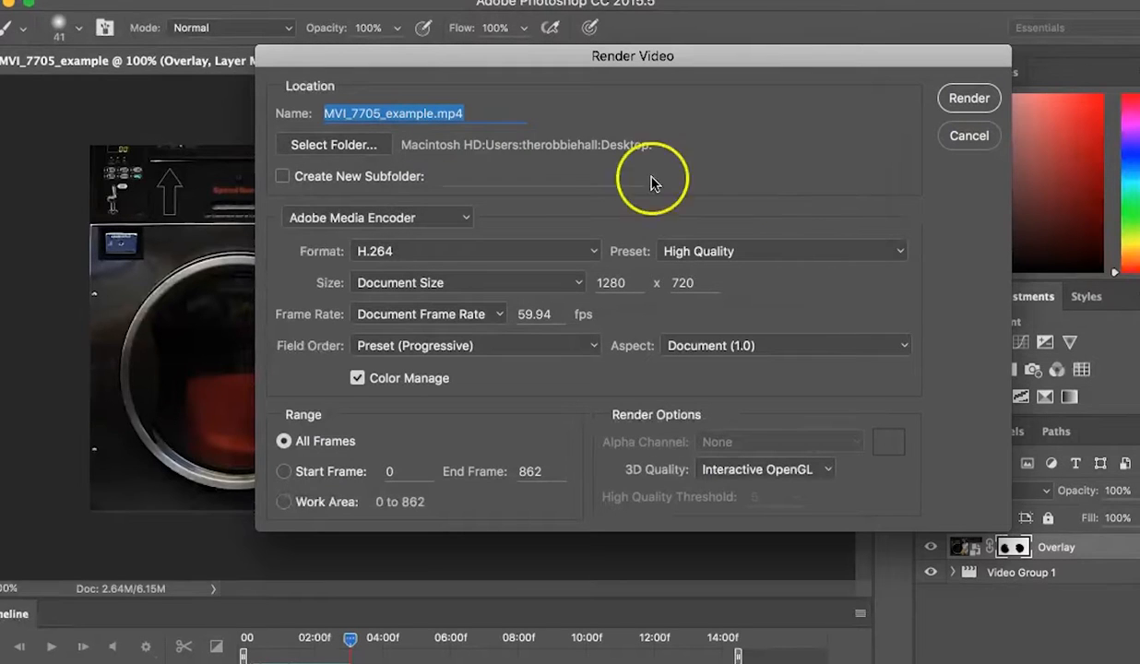
{"action": "left_click", "coordinate": [396, 112]}
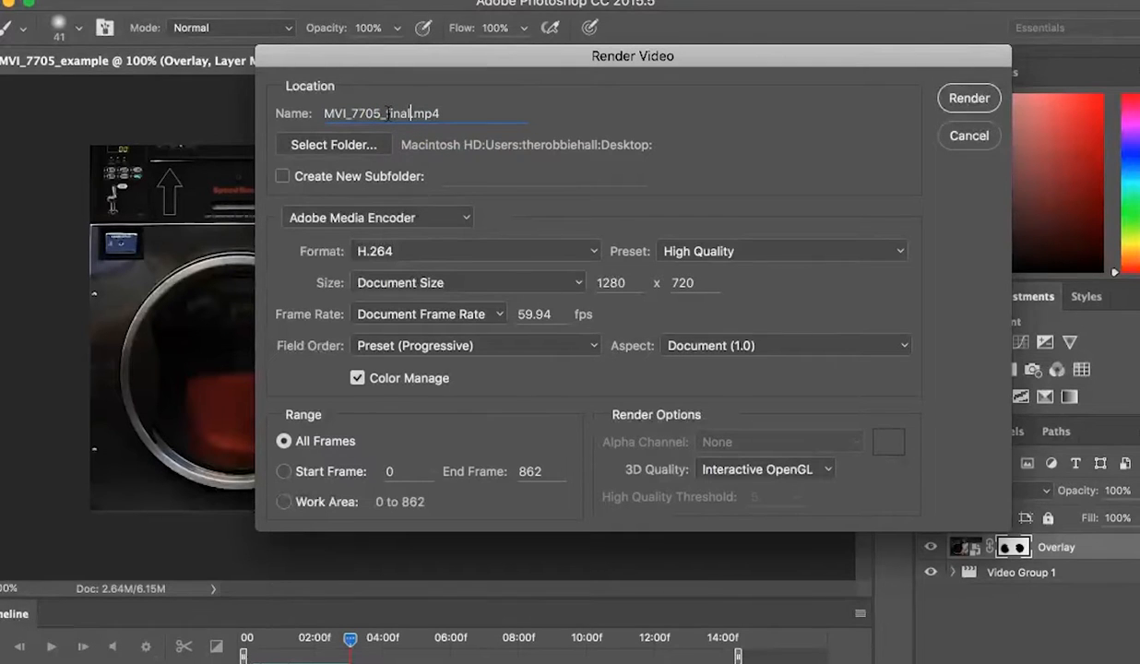
{"action": "left_click", "coordinate": [966, 99]}
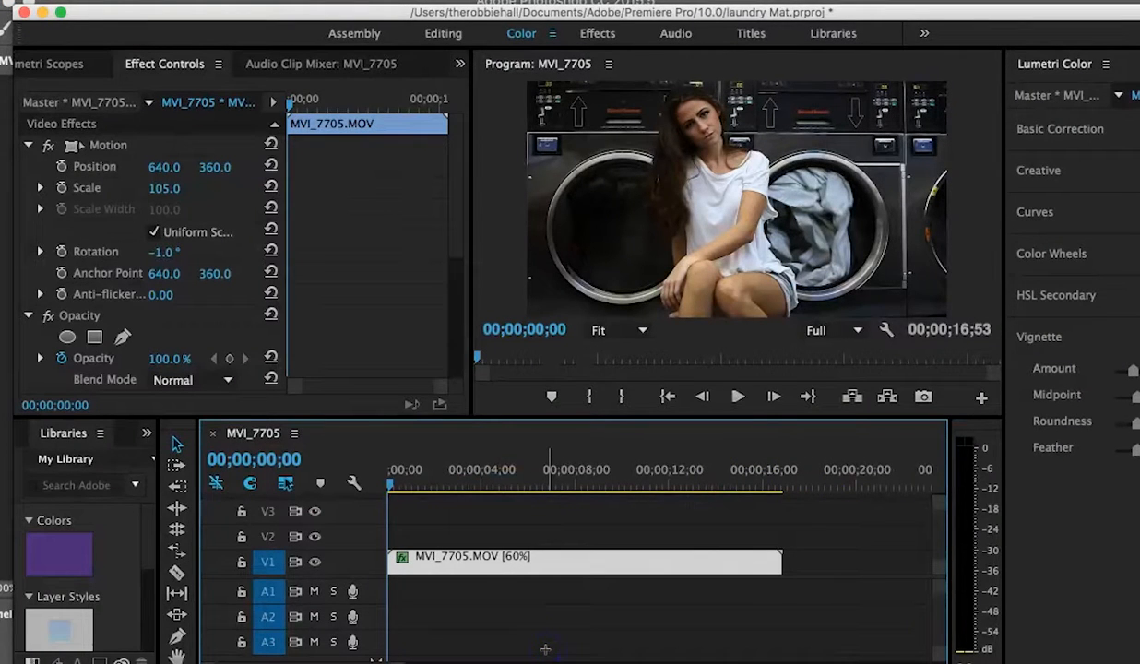
Step: Close the laundry Mat Premiere Pro project without saving and relaunch Premiere Pro
{"action": "left_click", "coordinate": [21, 13]}
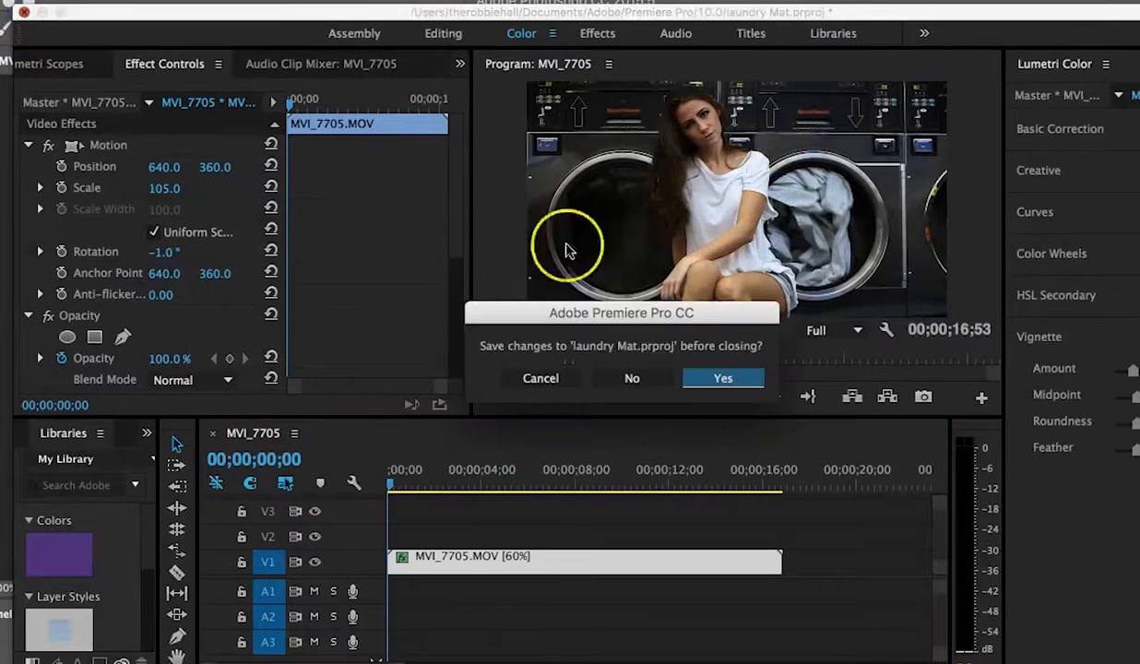
{"action": "left_click", "coordinate": [642, 387]}
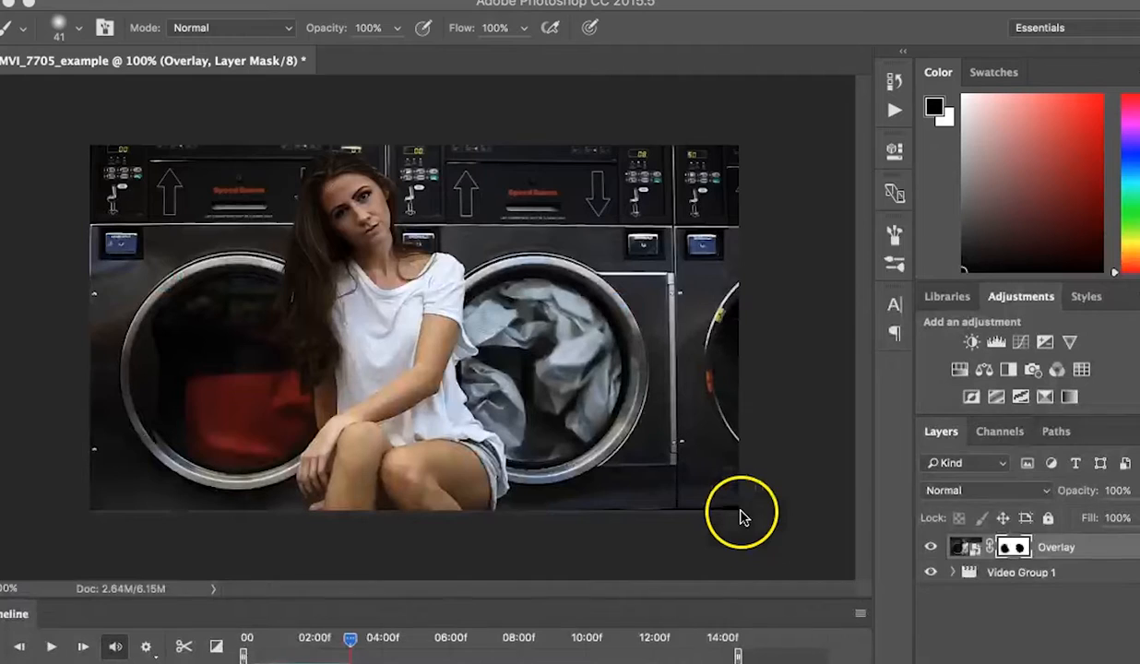
{"action": "key", "text": "alt+space"}
{"action": "type", "text": "pre"}
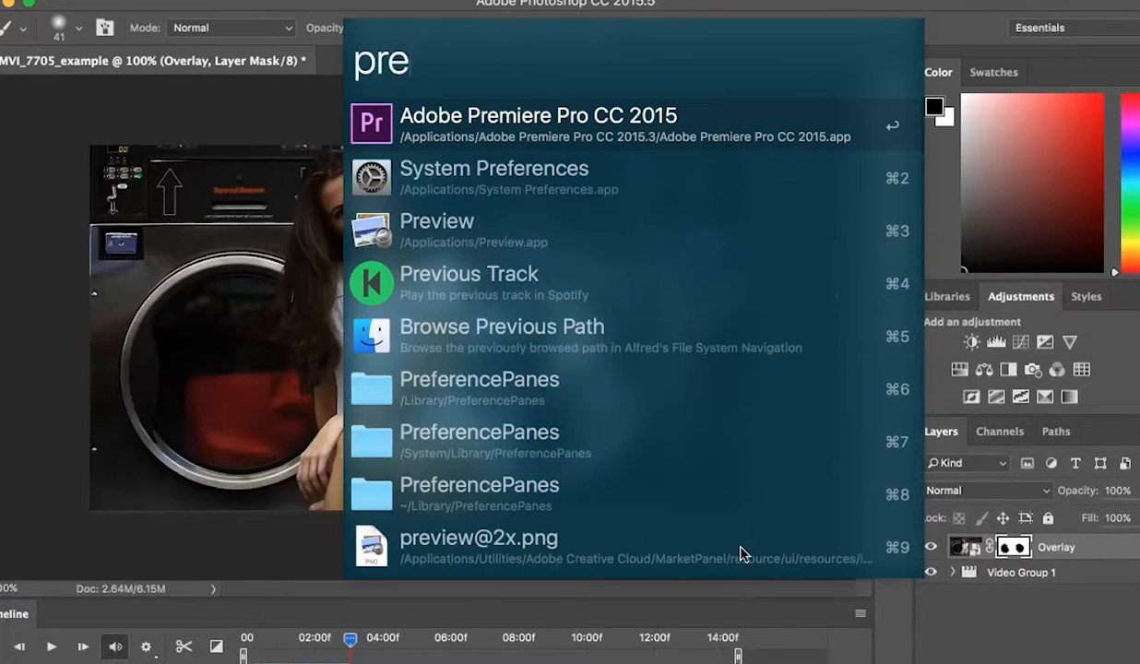
{"action": "key", "text": "Return"}
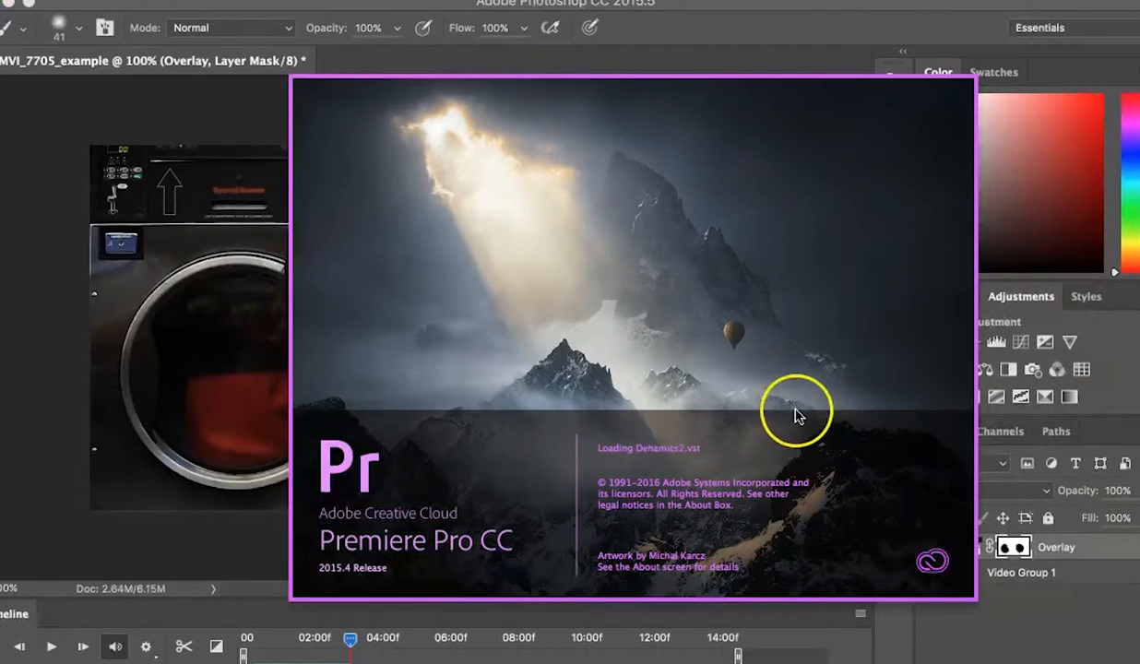
Step: Create a new Premiere Pro project named Cinemagraph and reposition its window
{"action": "left_click", "coordinate": [944, 7]}
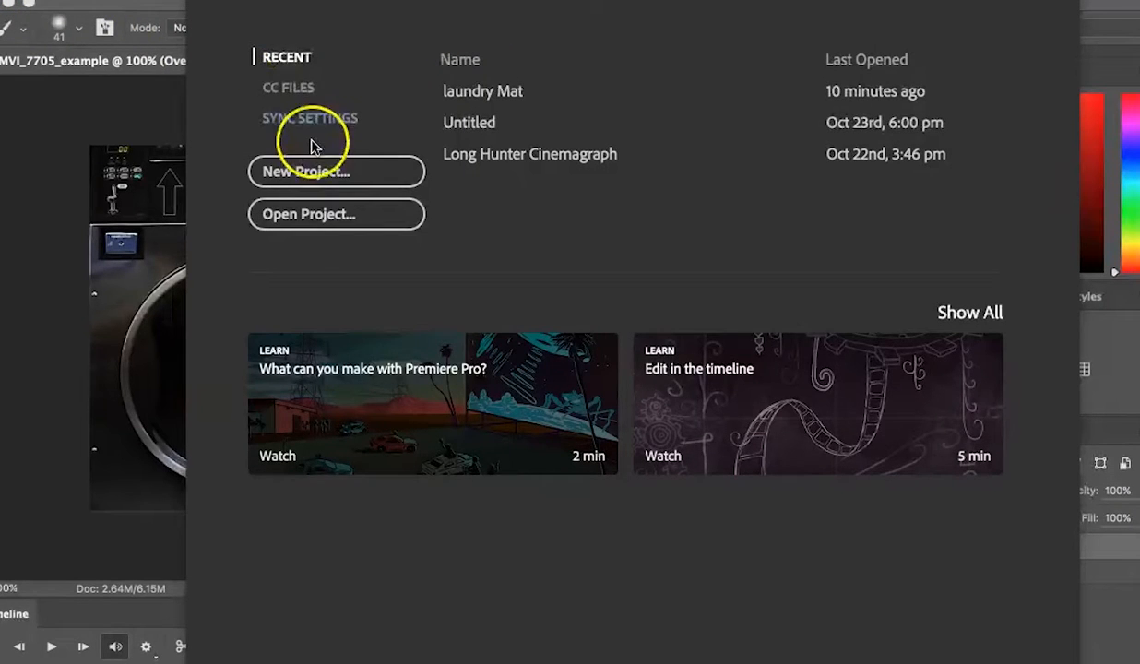
{"action": "left_click", "coordinate": [314, 172]}
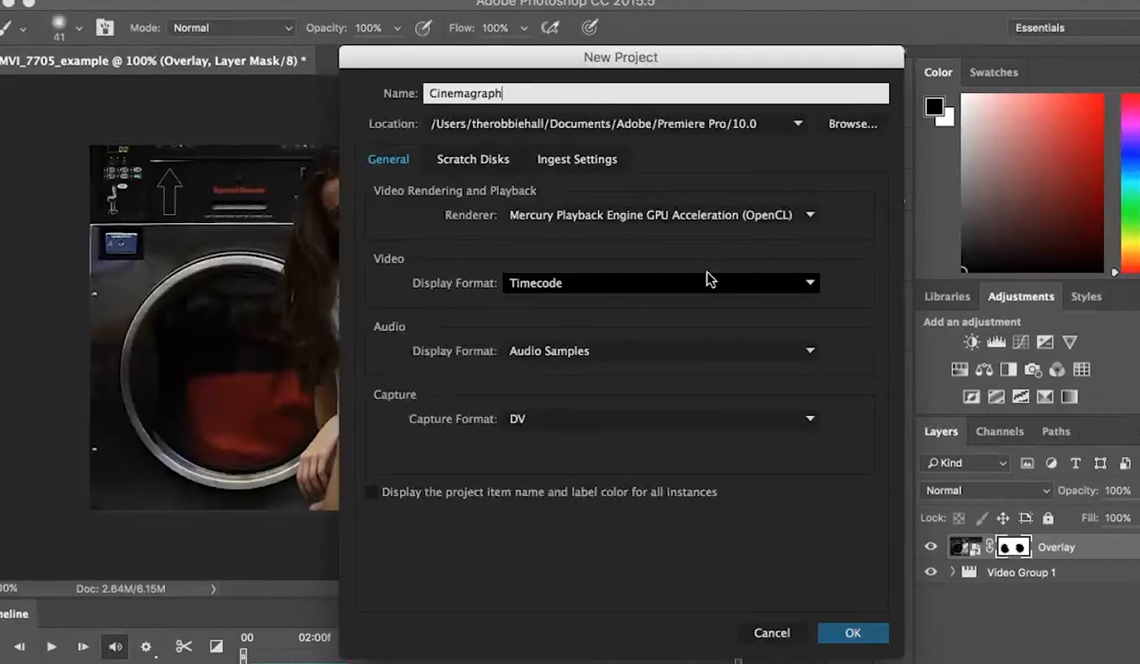
{"action": "type", "text": "Cinemagraph"}
{"action": "key", "text": "Return"}
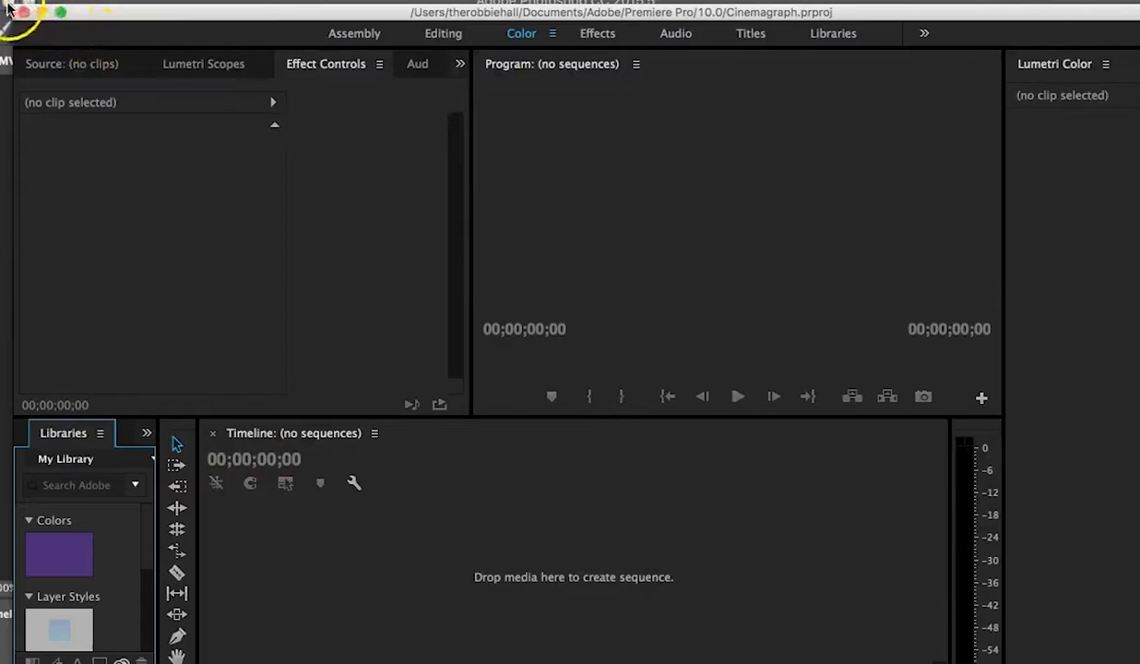
{"action": "left_click", "coordinate": [8, 6]}
{"action": "left_click_drag", "start_coordinate": [647, 12], "coordinate": [560, 4]}
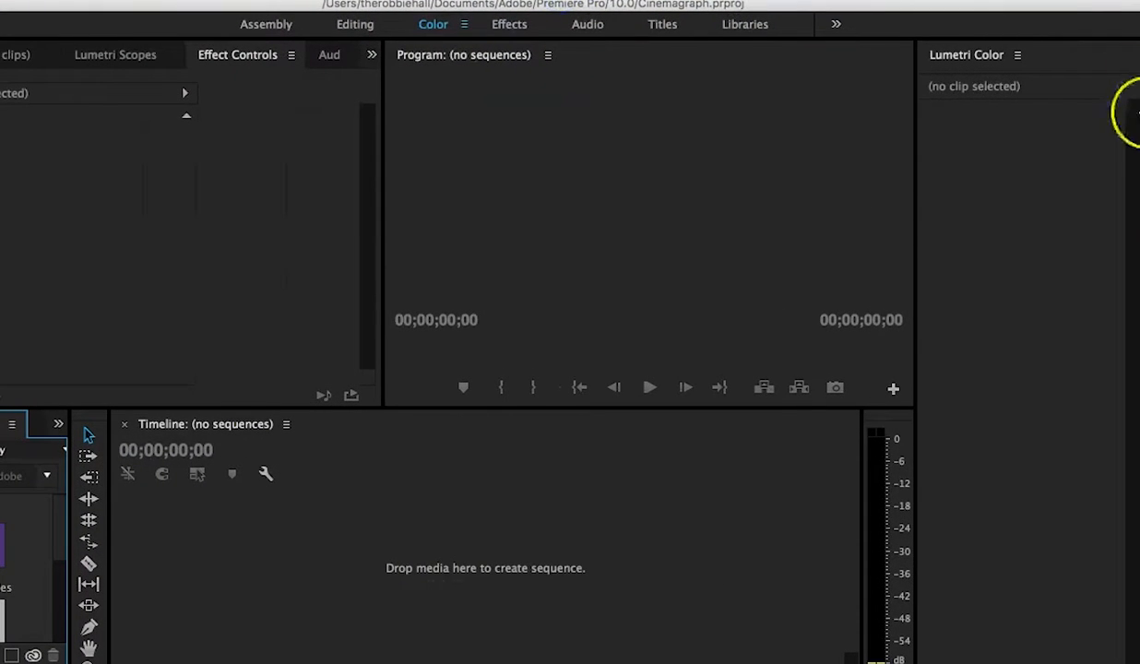
Step: Drop MVI_7705_final.mp4 into the empty timeline to create a sequence from it
{"action": "left_click_drag", "start_coordinate": [1043, 7], "coordinate": [1092, 0]}
{"action": "left_click_drag", "start_coordinate": [1042, 600], "coordinate": [441, 560]}
{"action": "left_click", "coordinate": [533, 561]}
Step: Unlink the clip's audio from its video and delete the audio portion
{"action": "right_click", "coordinate": [532, 563]}
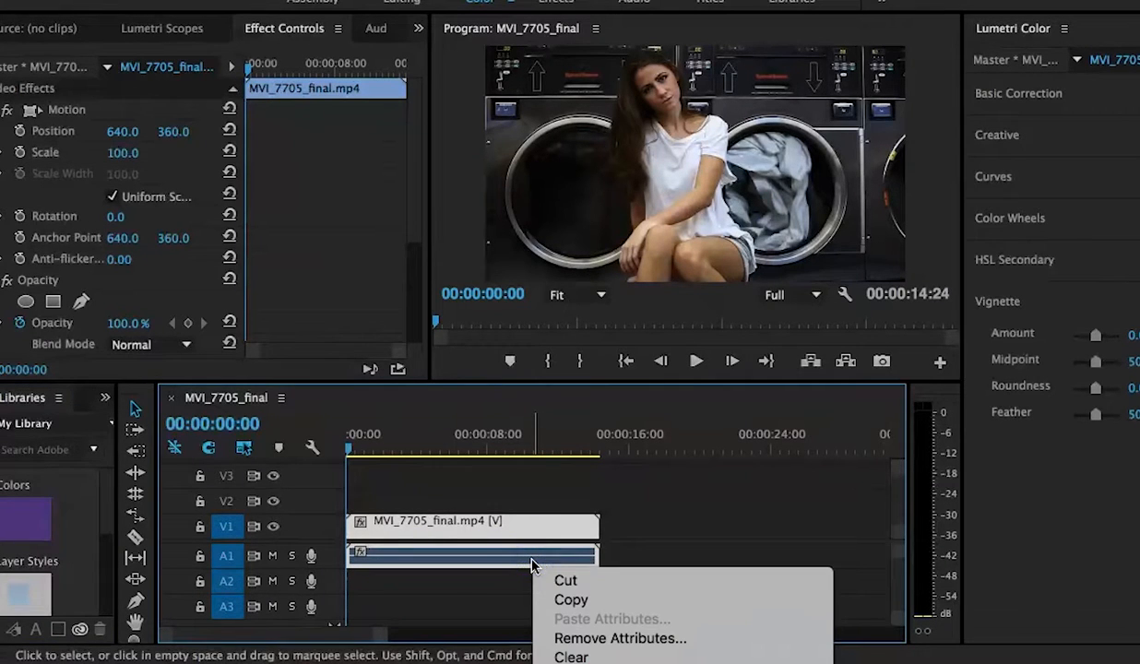
{"action": "left_click", "coordinate": [590, 643]}
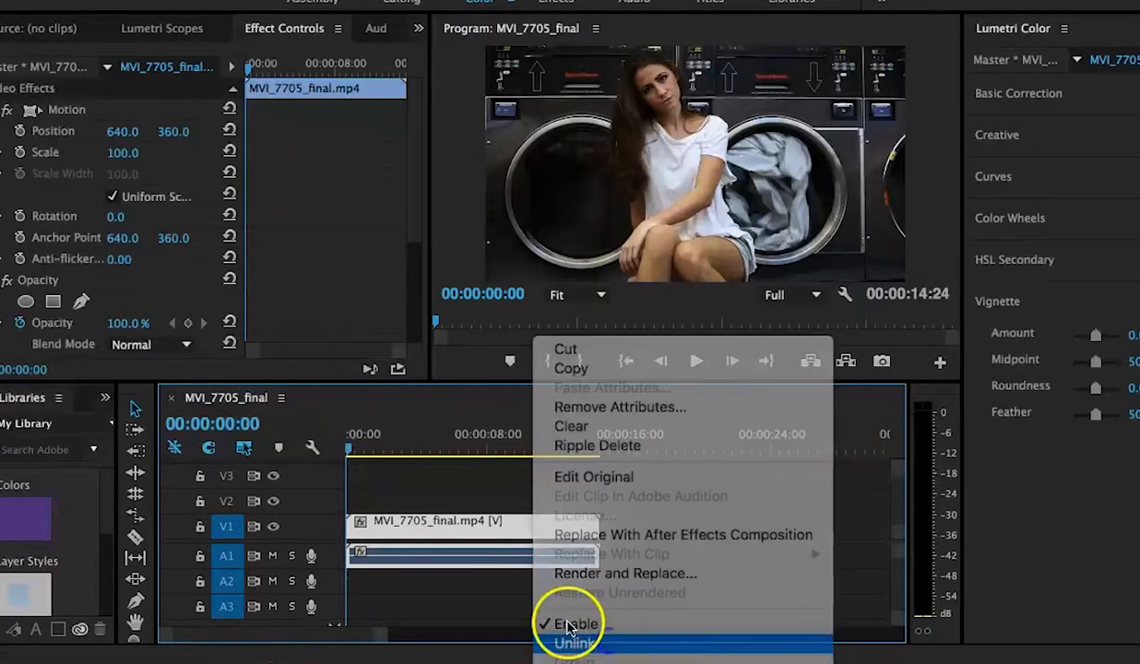
{"action": "left_click", "coordinate": [479, 564]}
{"action": "key", "text": "Delete"}
Step: Select the video clip and briefly play the sequence to preview it
{"action": "left_click", "coordinate": [508, 528]}
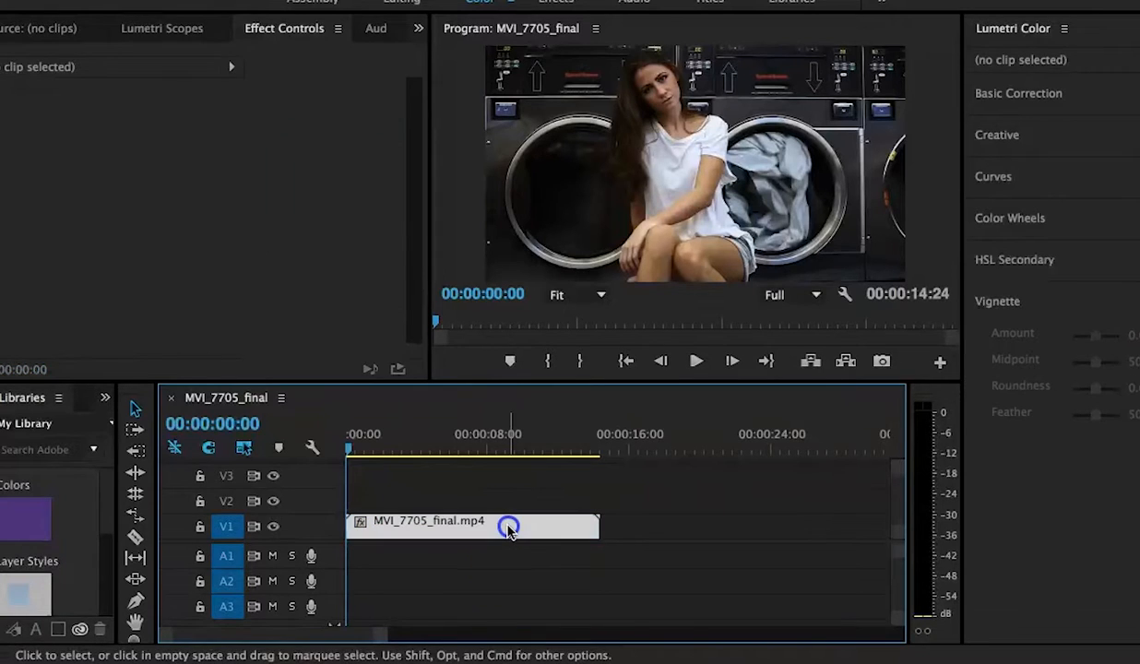
{"action": "key", "text": "space"}
{"action": "key", "text": "space"}
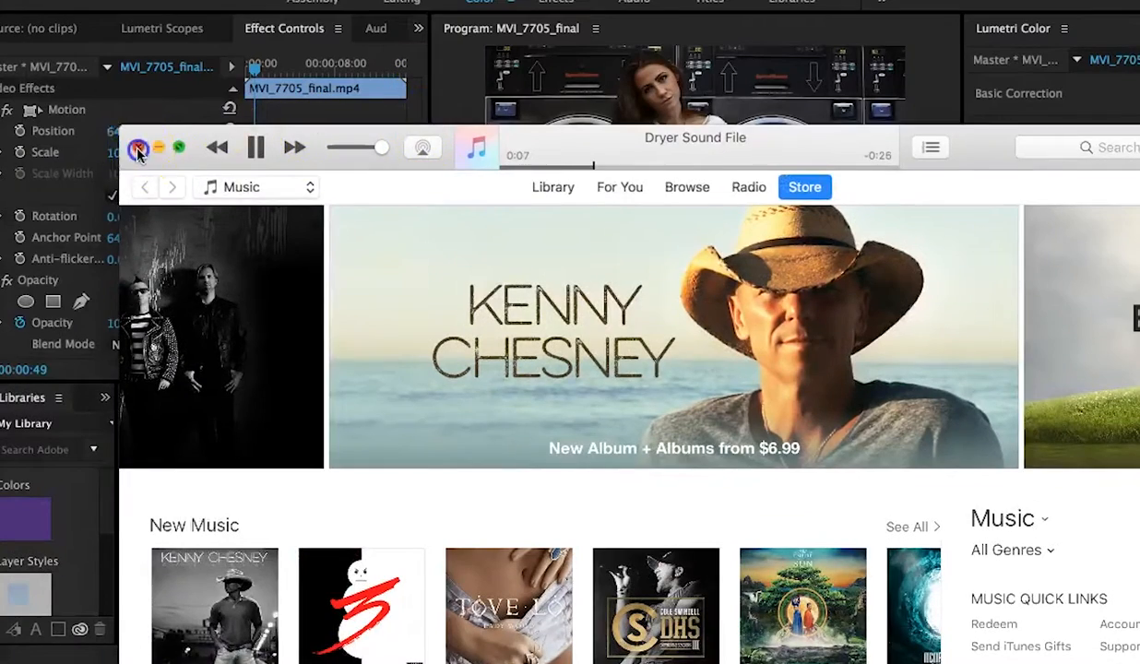
Step: Add Dryer Sound File.mp3 to audio track A1 beneath the video clip
{"action": "left_click", "coordinate": [135, 145]}
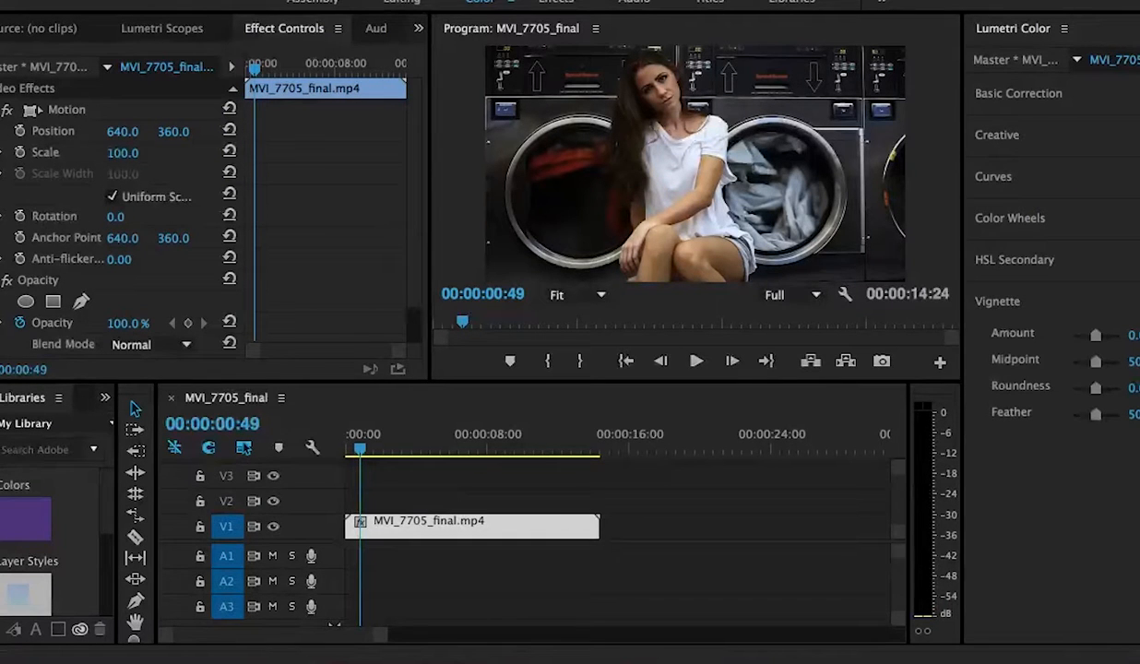
{"action": "mouse_move", "coordinate": [855, 276]}
{"action": "left_mouse_down"}
{"action": "mouse_move", "coordinate": [781, 323]}
{"action": "mouse_move", "coordinate": [509, 554]}
{"action": "mouse_move", "coordinate": [577, 563]}
{"action": "mouse_move", "coordinate": [388, 563]}
{"action": "left_mouse_up"}
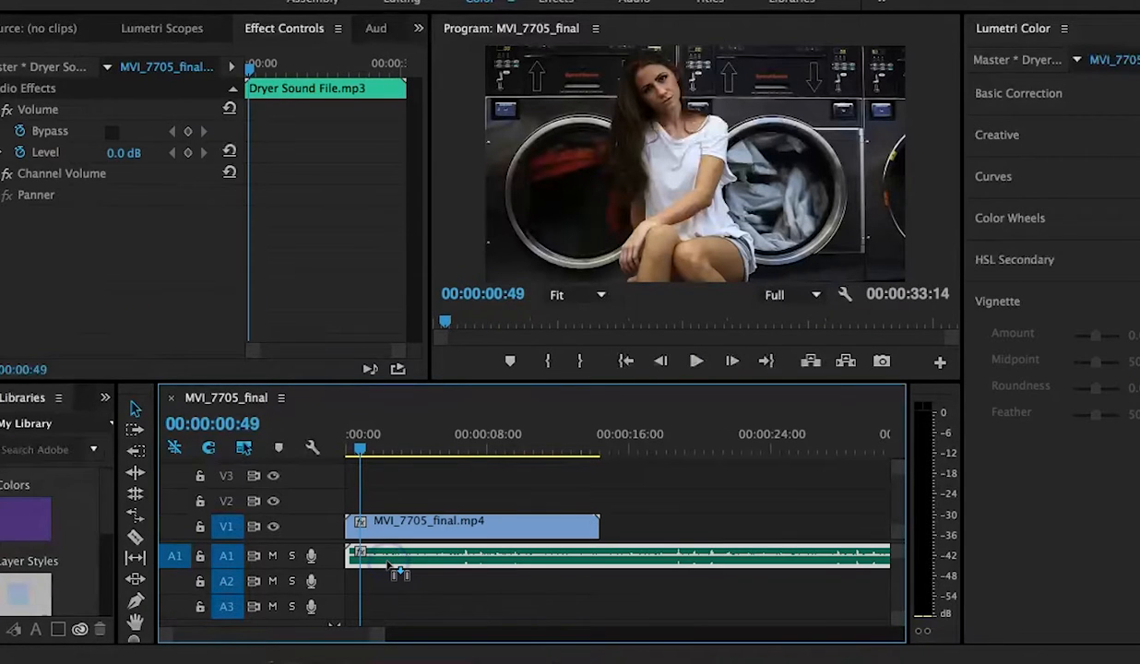
Step: Play and pause the sequence a few times to preview the video with the dryer sound
{"action": "key", "text": "space"}
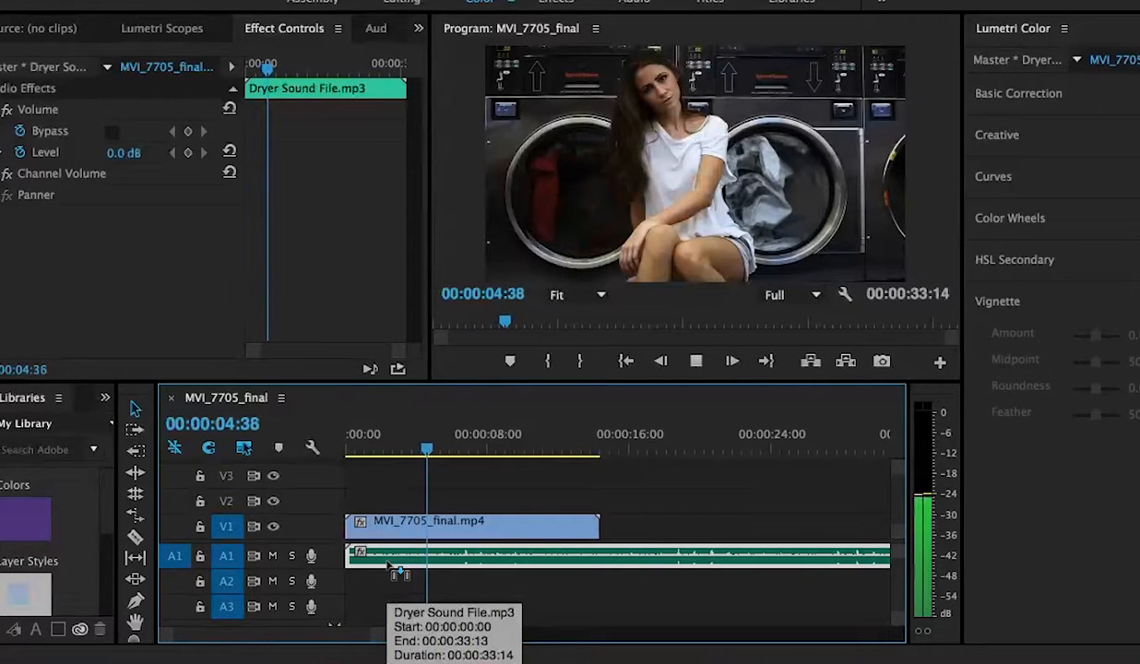
{"action": "key", "text": "space"}
{"action": "key", "text": "space"}
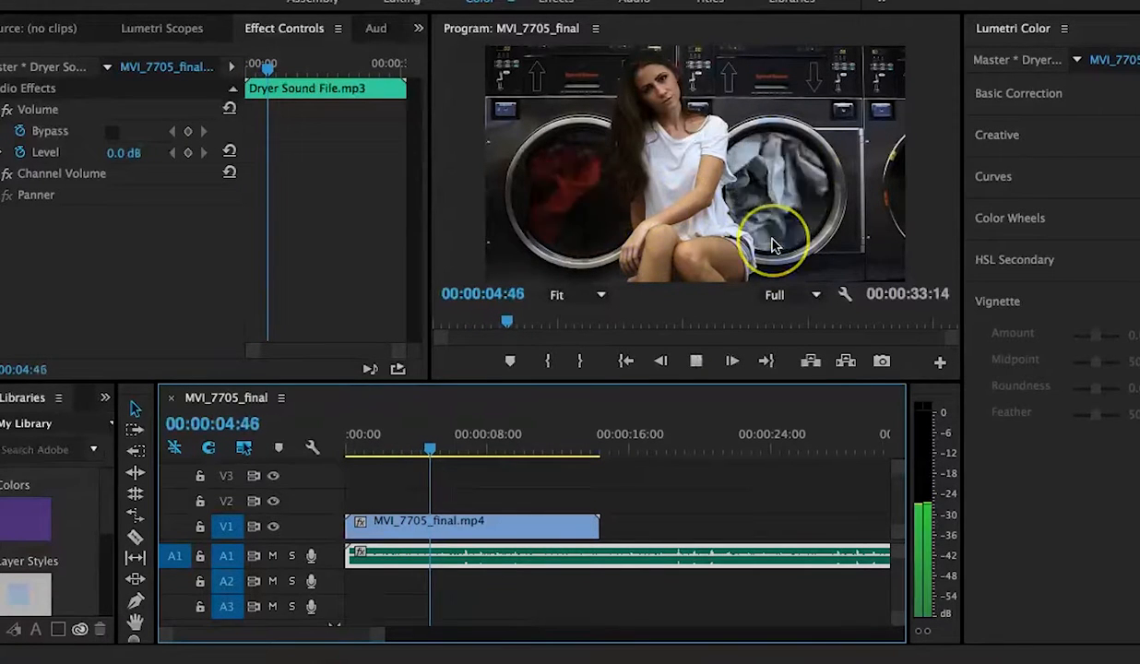
{"action": "key", "text": "space"}
Step: Set the dryer sound clip's speed to 60% in Clip Speed / Duration
{"action": "right_click", "coordinate": [504, 550]}
{"action": "left_click", "coordinate": [544, 543]}
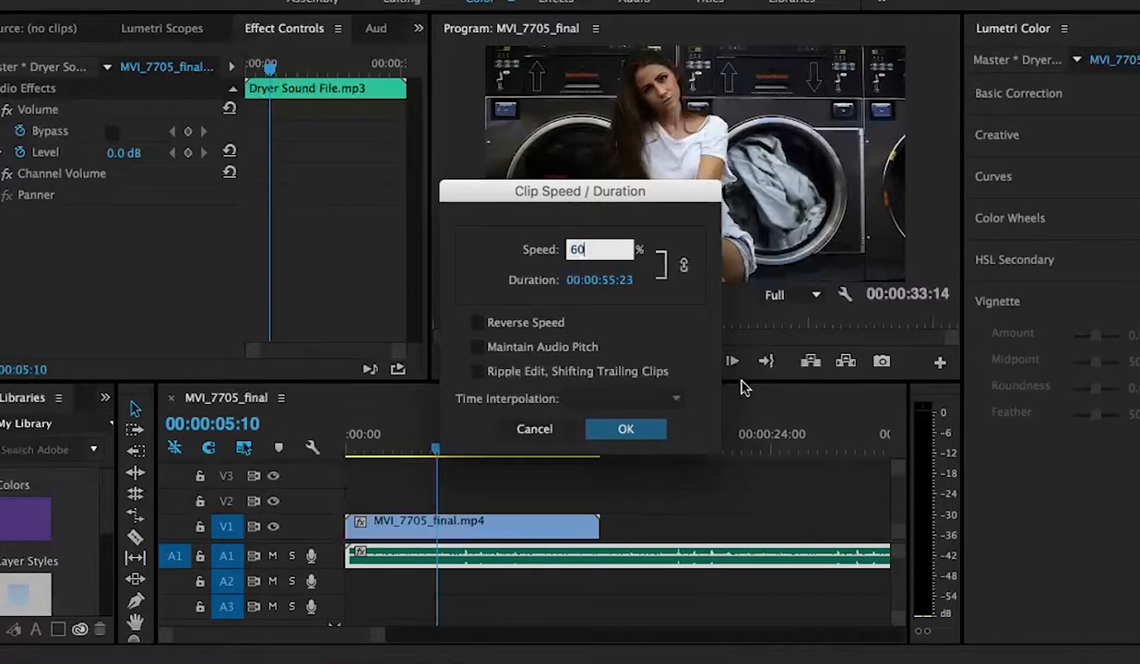
{"action": "key", "text": "Return"}
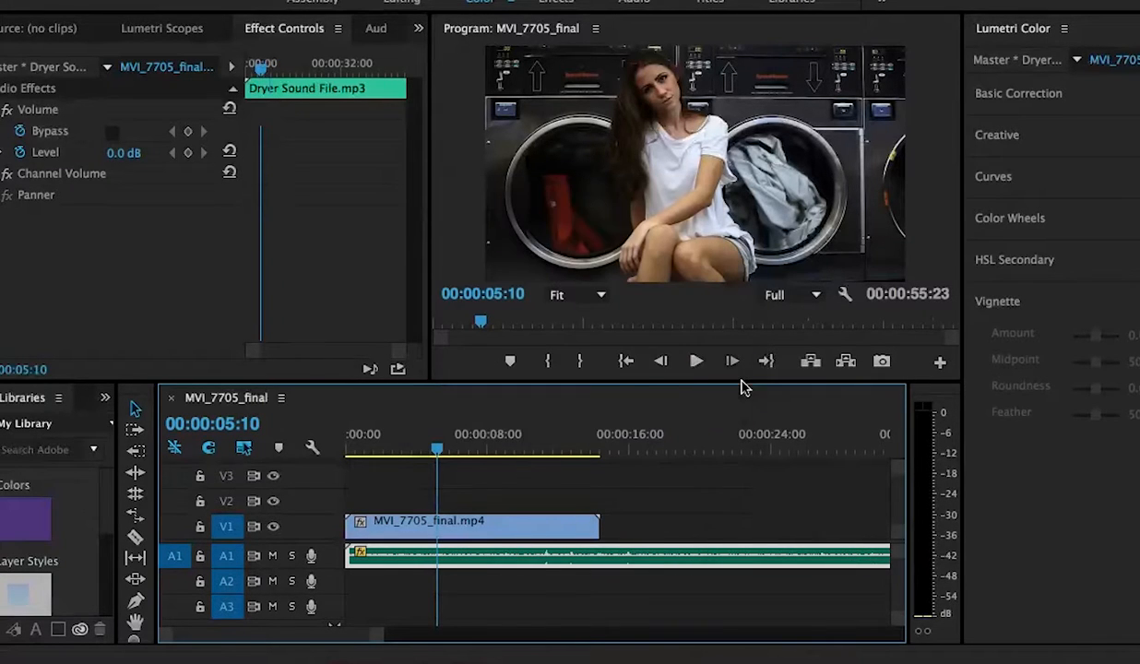
Step: Play the sequence to review the slowed dryer sound against the video
{"action": "left_click", "coordinate": [542, 524]}
{"action": "key", "text": "space"}
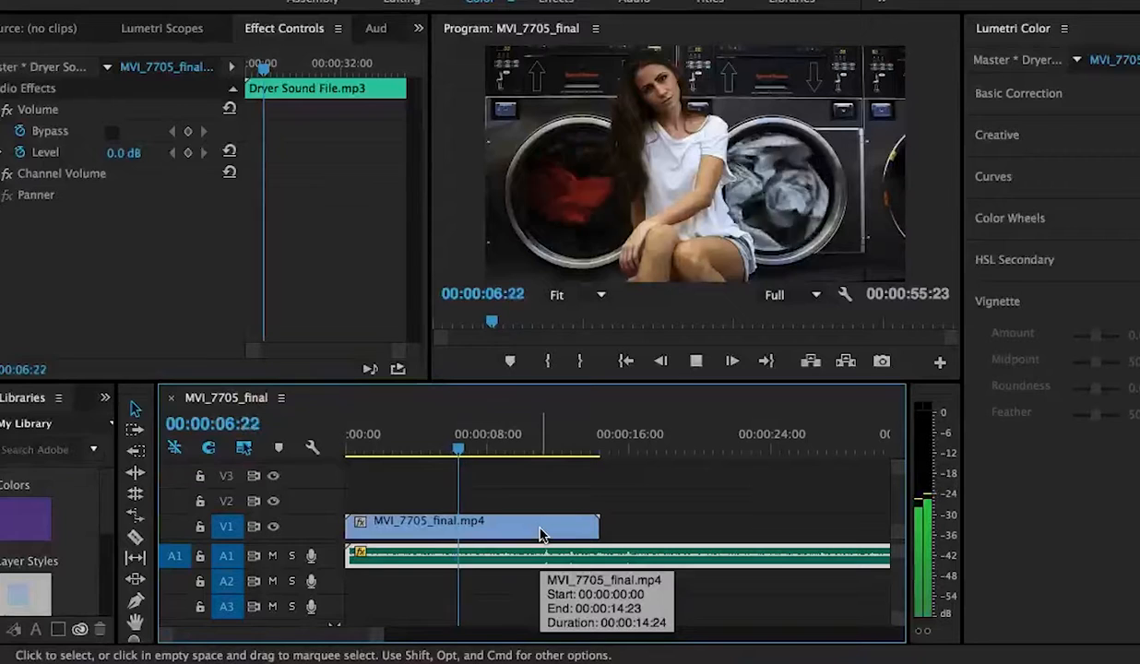
{"action": "left_click", "coordinate": [539, 528]}
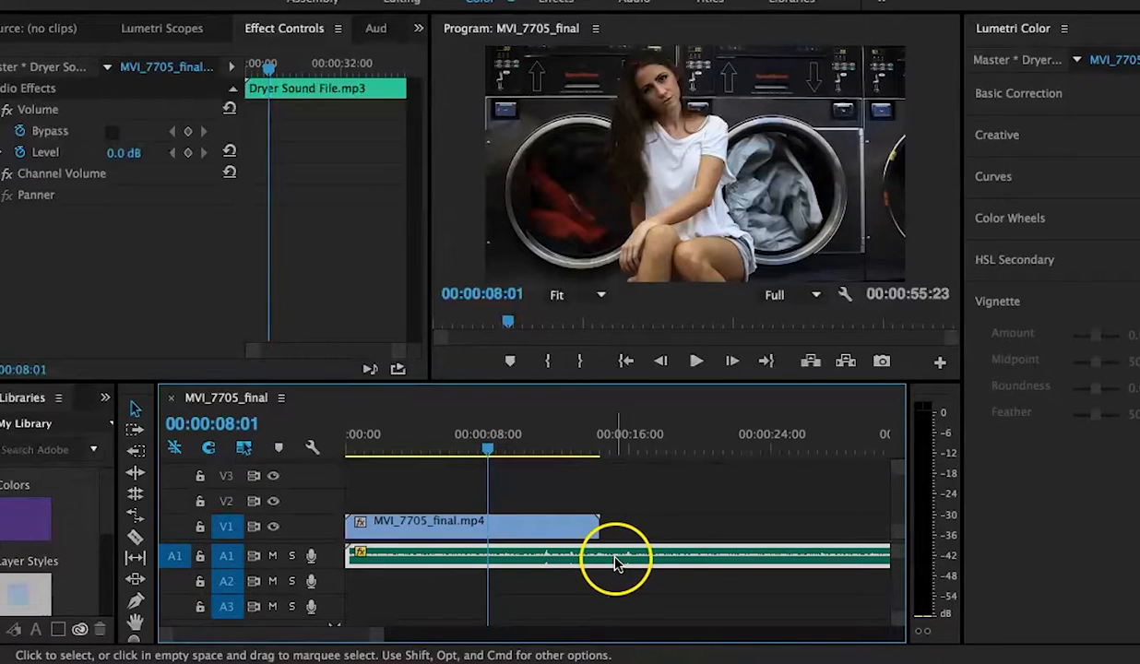
Step: Copy the dryer sound clip and paste a second copy at the playhead at 00:00:08:01
{"action": "key", "text": "super+c"}
{"action": "key", "text": "super+v"}
{"action": "scroll", "coordinate": [626, 554], "scroll_direction": "left", "scroll_amount": 3}
{"action": "scroll", "coordinate": [627, 555], "scroll_direction": "down", "scroll_amount": 1}
{"action": "scroll", "coordinate": [627, 554], "scroll_direction": "left", "scroll_amount": 10}
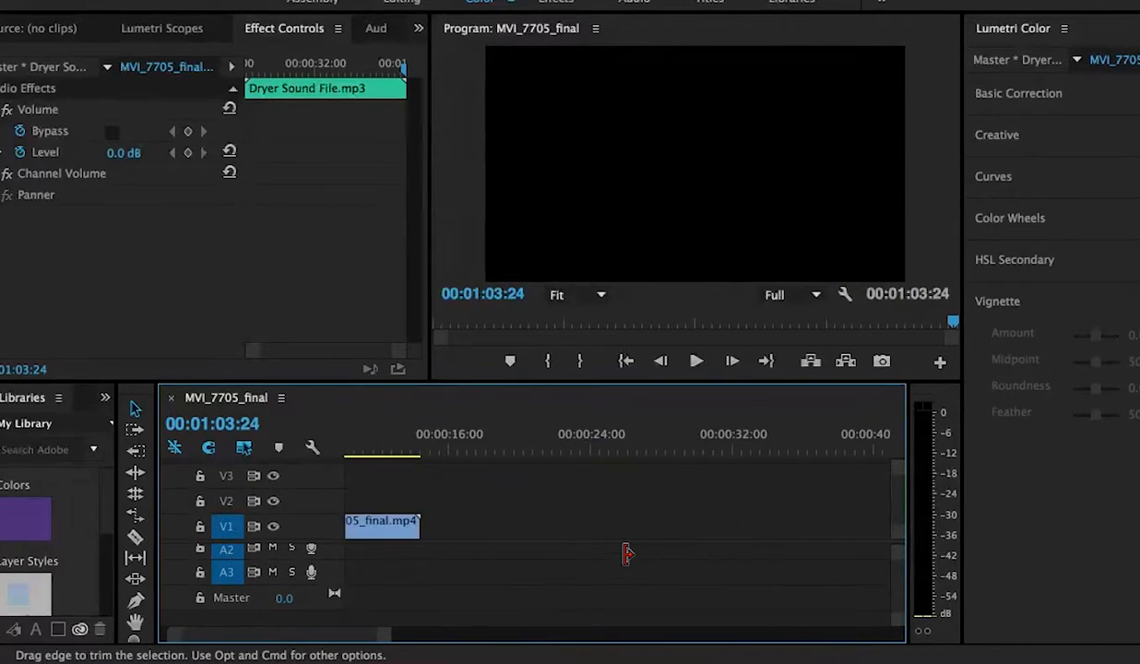
{"action": "scroll", "coordinate": [520, 565], "scroll_direction": "left", "scroll_amount": 2}
{"action": "left_click", "coordinate": [719, 540]}
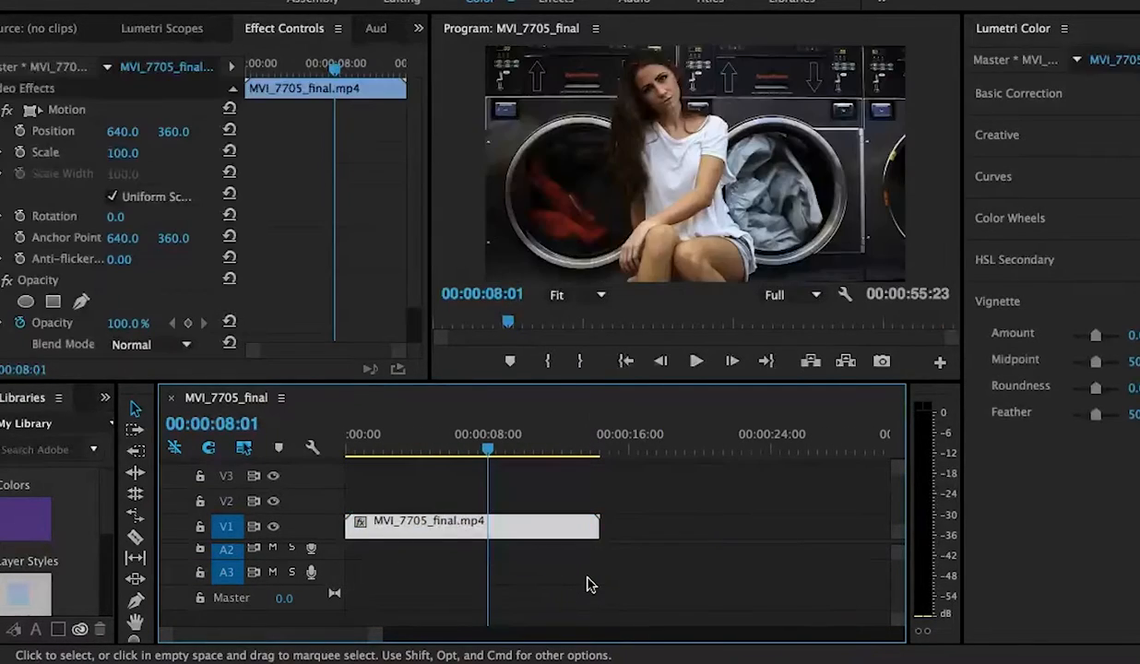
{"action": "left_click", "coordinate": [458, 583]}
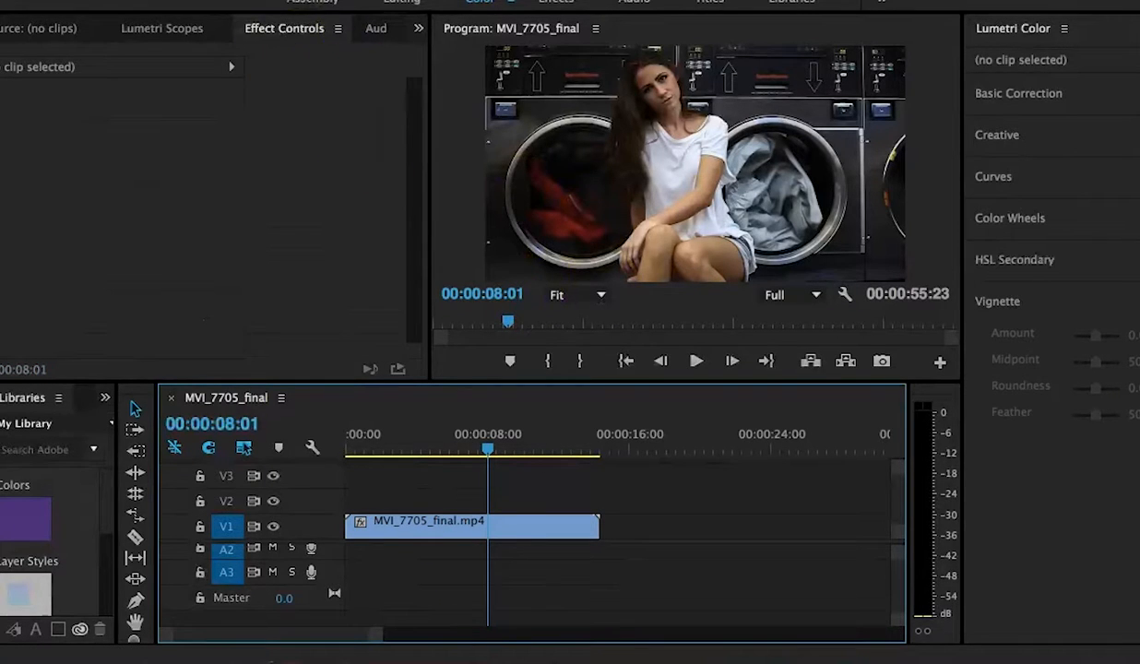
{"action": "left_click", "coordinate": [143, 0]}
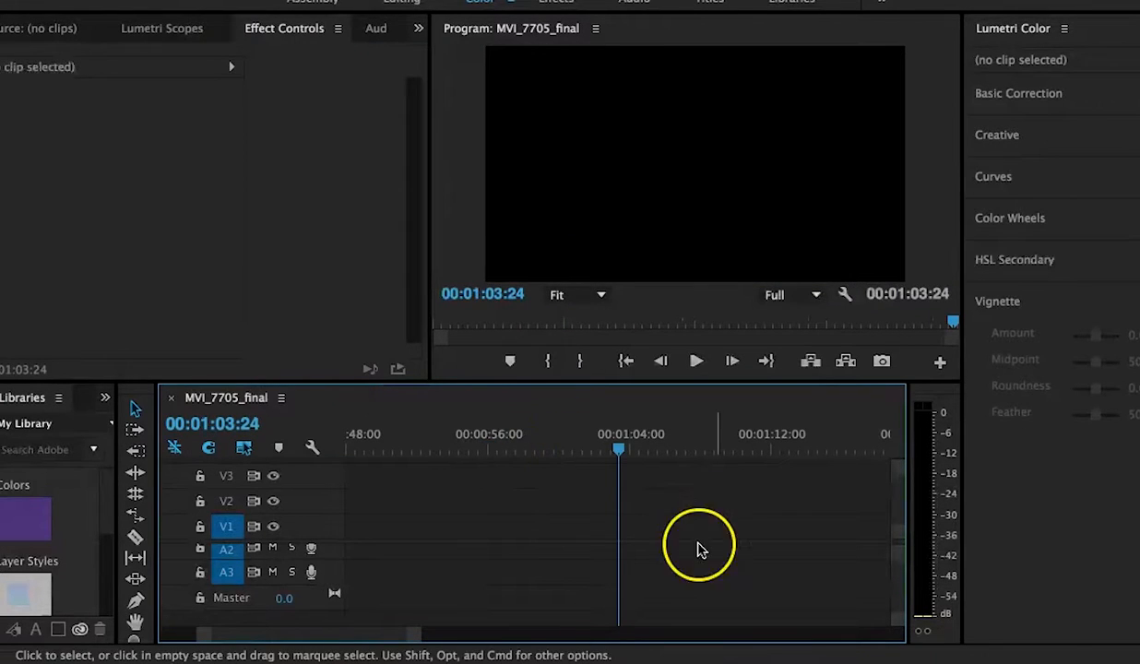
{"action": "scroll", "coordinate": [541, 593], "scroll_direction": "left", "scroll_amount": 10}
{"action": "scroll", "coordinate": [540, 593], "scroll_direction": "up", "scroll_amount": 3}
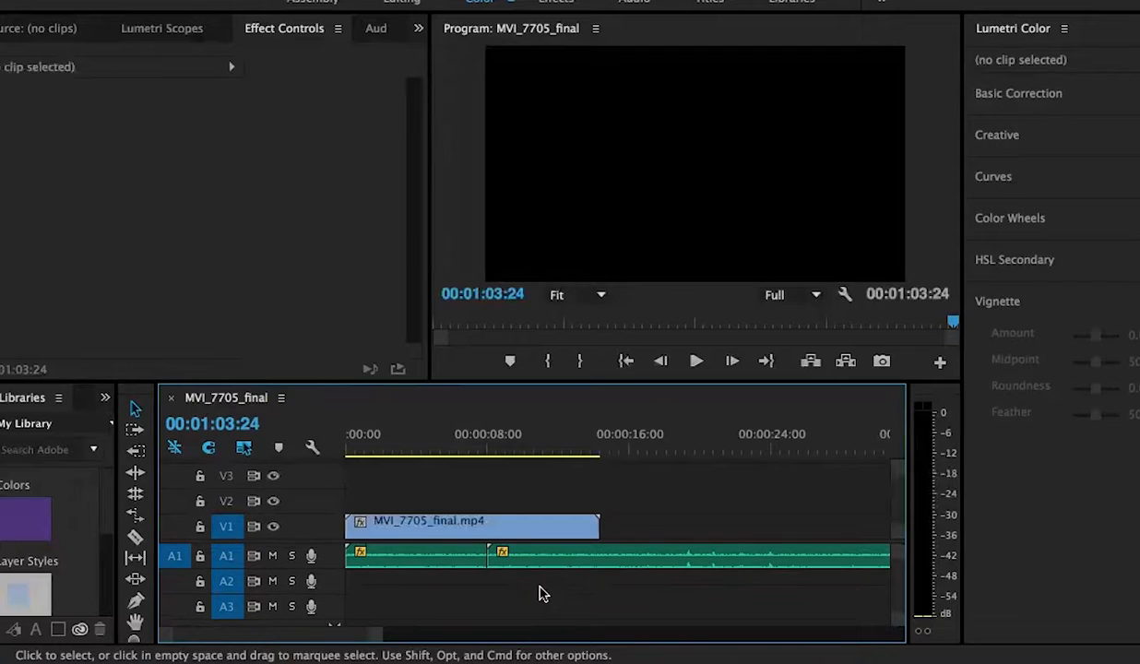
Step: Rearrange the dryer sound clips so one copy sits on track A2 starting at the sequence beginning
{"action": "left_click_drag", "start_coordinate": [601, 567], "coordinate": [625, 583]}
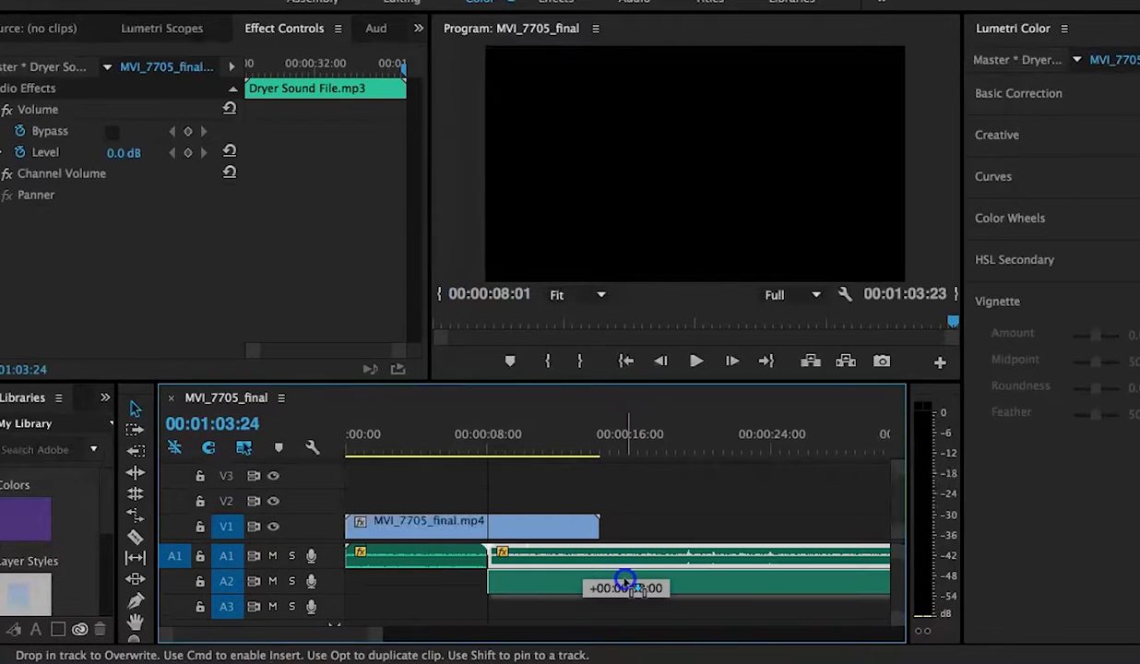
{"action": "left_click_drag", "start_coordinate": [533, 588], "coordinate": [600, 554]}
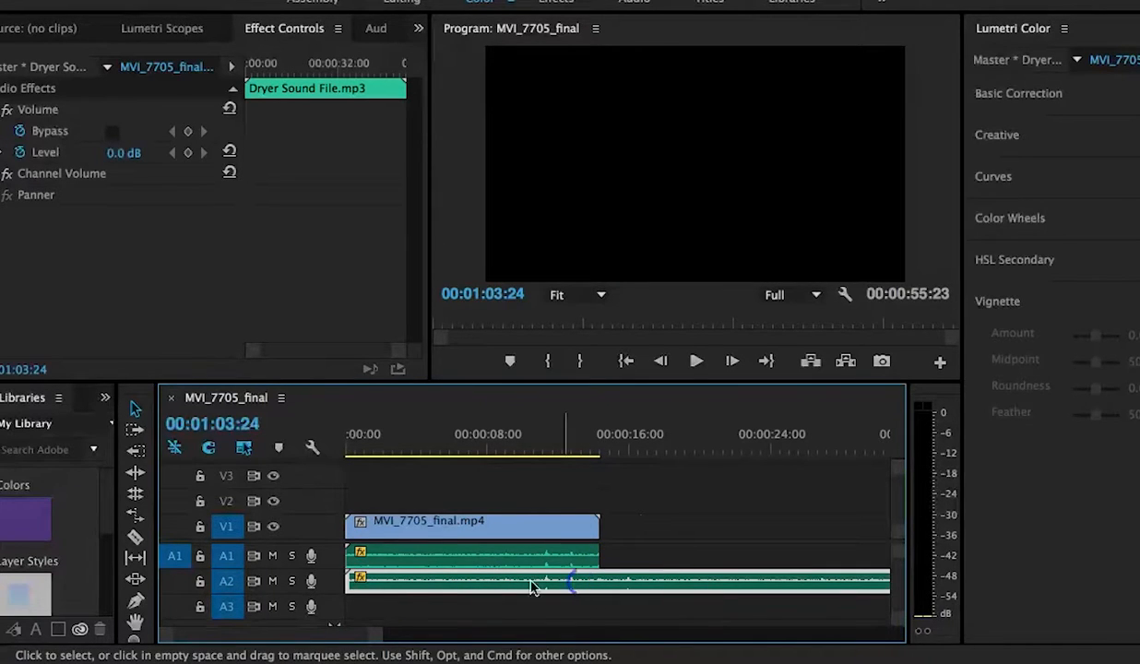
{"action": "left_click", "coordinate": [349, 579]}
{"action": "left_click_drag", "start_coordinate": [351, 581], "coordinate": [420, 587]}
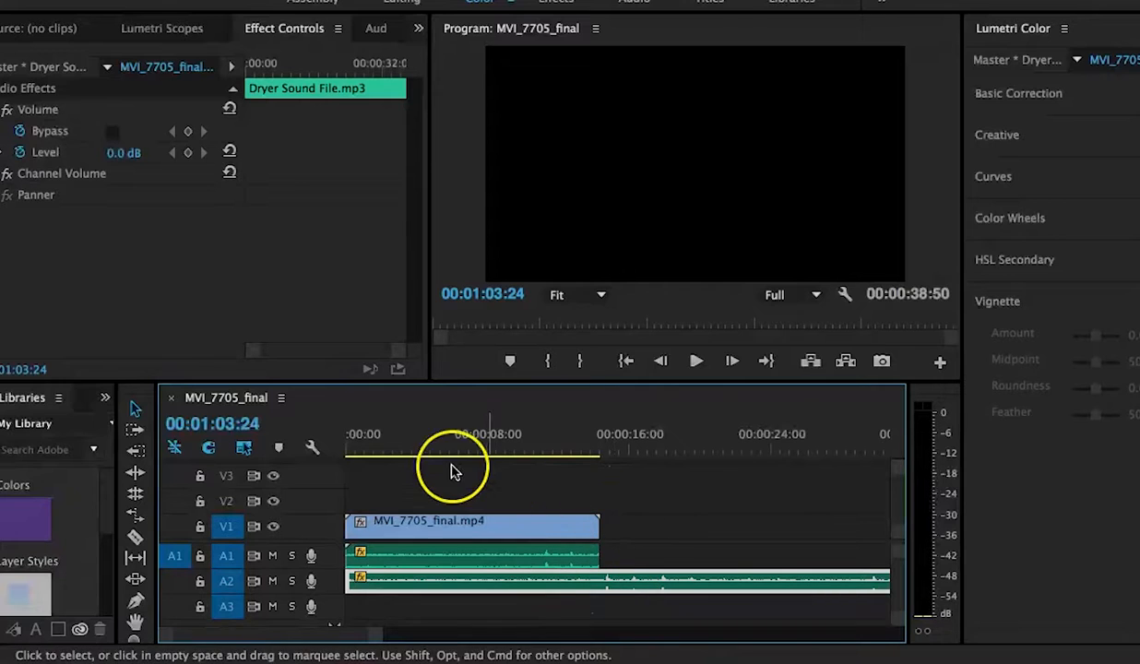
{"action": "left_click", "coordinate": [397, 471]}
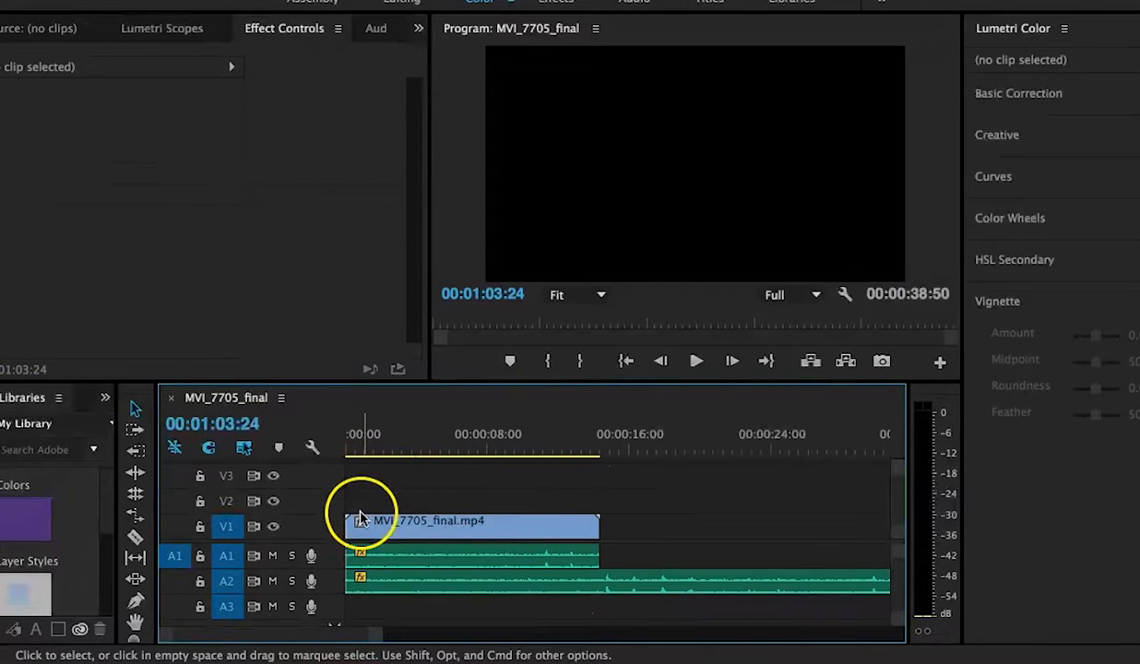
Step: Move the playhead to the start and play the sequence to check the layered audio
{"action": "left_click", "coordinate": [359, 449]}
{"action": "left_click_drag", "start_coordinate": [359, 449], "coordinate": [337, 449]}
{"action": "key", "text": "space"}
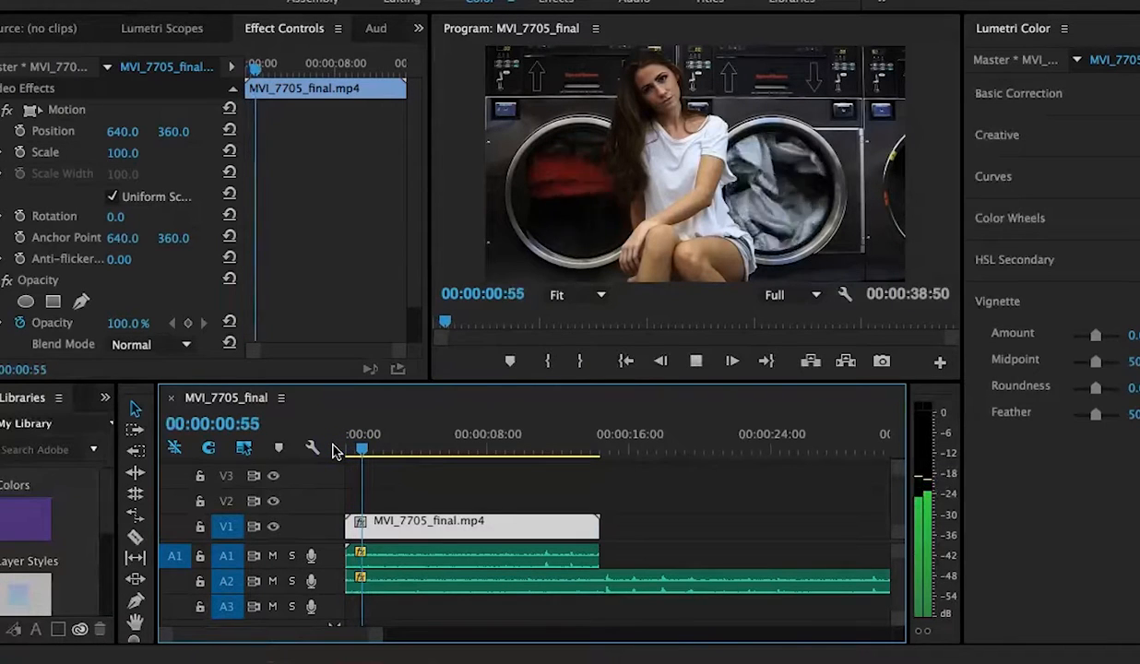
{"action": "key", "text": "space"}
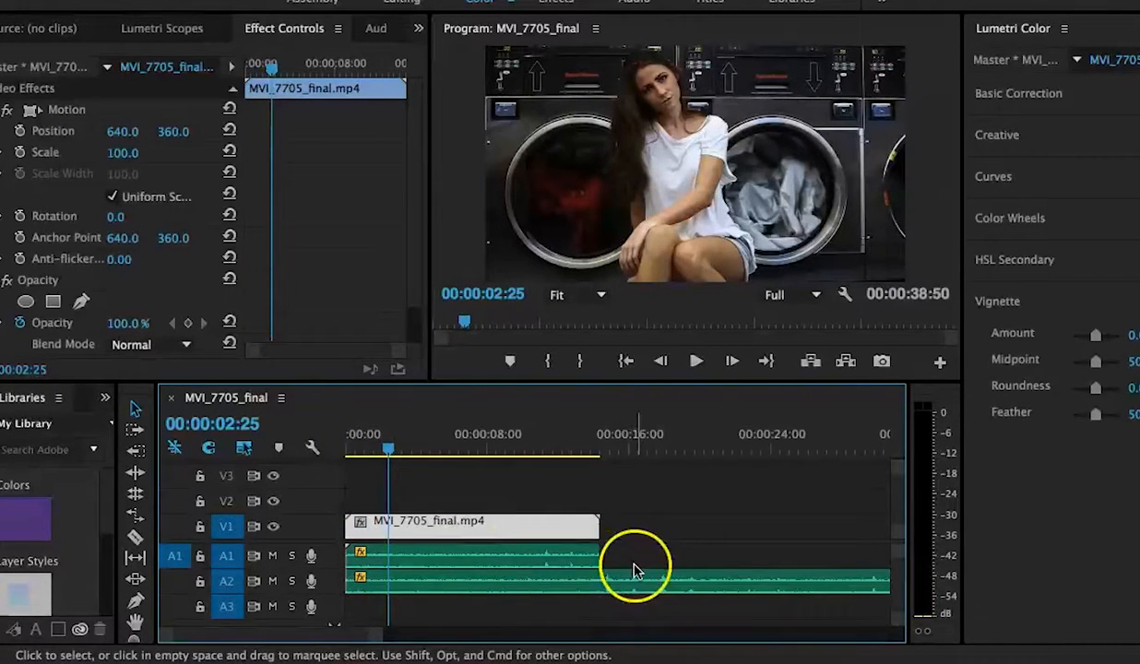
Step: Trim the audio clips' ends to match the video clip's end and return the playhead to the start
{"action": "scroll", "coordinate": [634, 566], "scroll_direction": "right", "scroll_amount": 5}
{"action": "left_click_drag", "start_coordinate": [787, 551], "coordinate": [352, 551]}
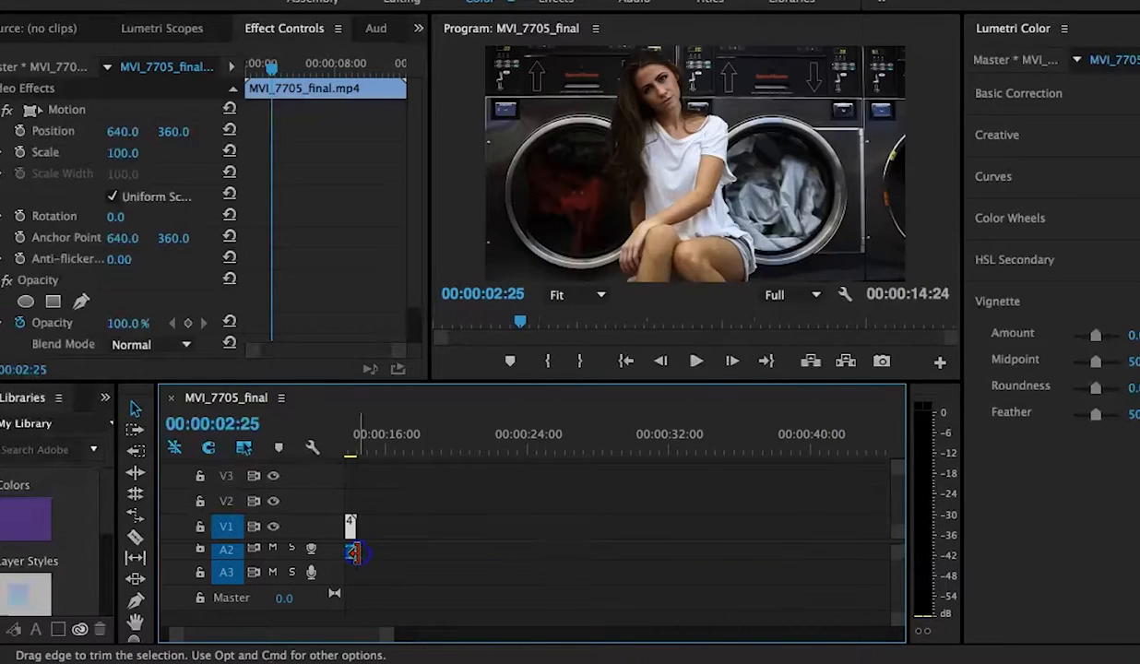
{"action": "scroll", "coordinate": [606, 550], "scroll_direction": "left", "scroll_amount": 5}
{"action": "scroll", "coordinate": [628, 520], "scroll_direction": "up", "scroll_amount": 1}
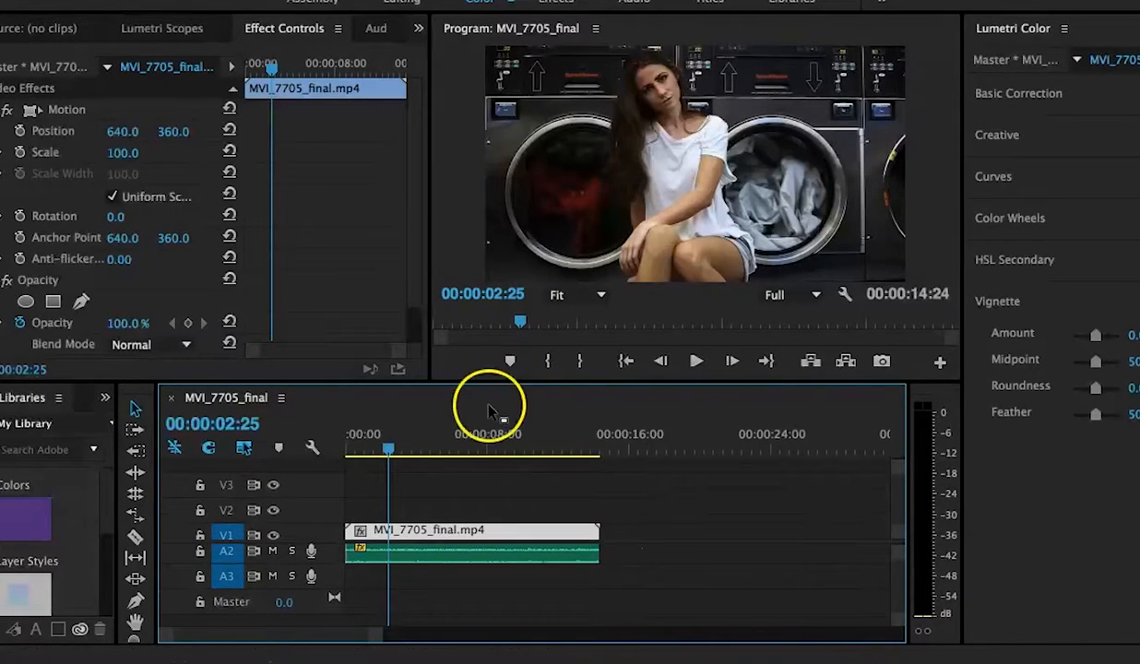
{"action": "left_click_drag", "start_coordinate": [384, 453], "coordinate": [279, 449]}
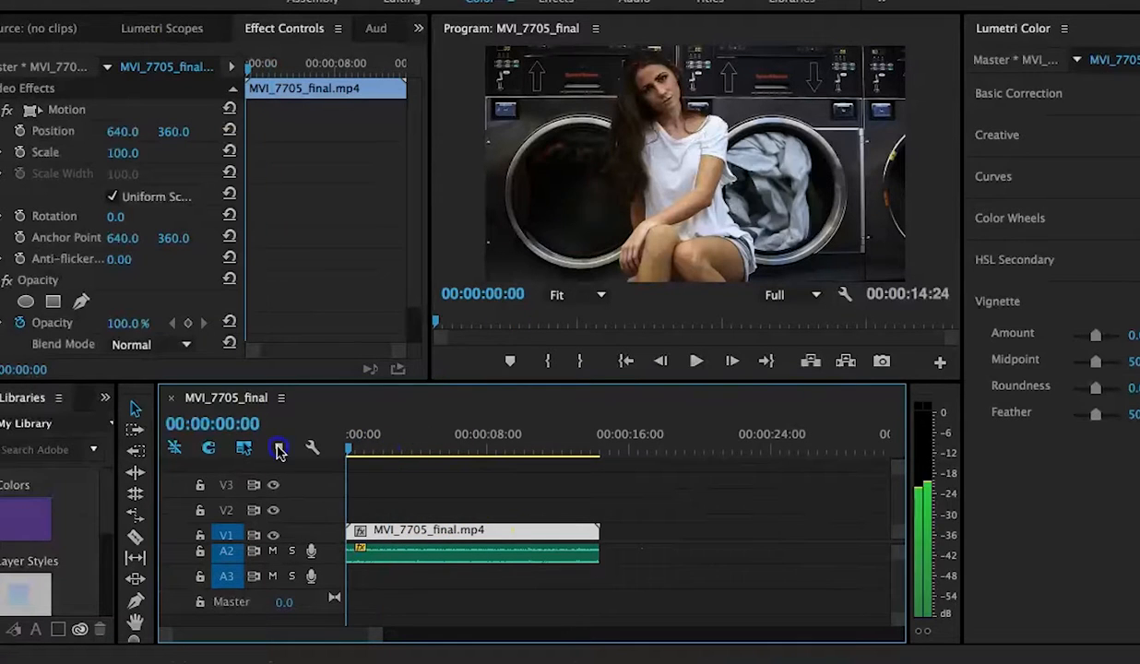
Step: Export the sequence as MVI_7705_final_1.mp4 with H.264 Match Source – High bitrate settings
{"action": "left_click", "coordinate": [99, 0]}
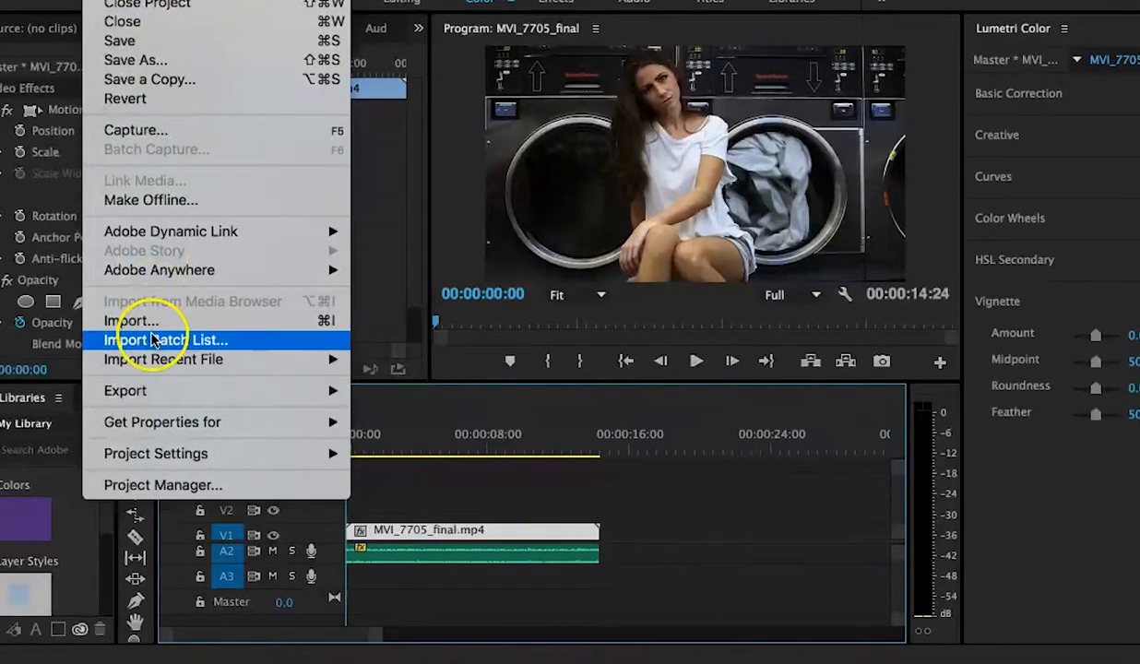
{"action": "mouse_move", "coordinate": [151, 391]}
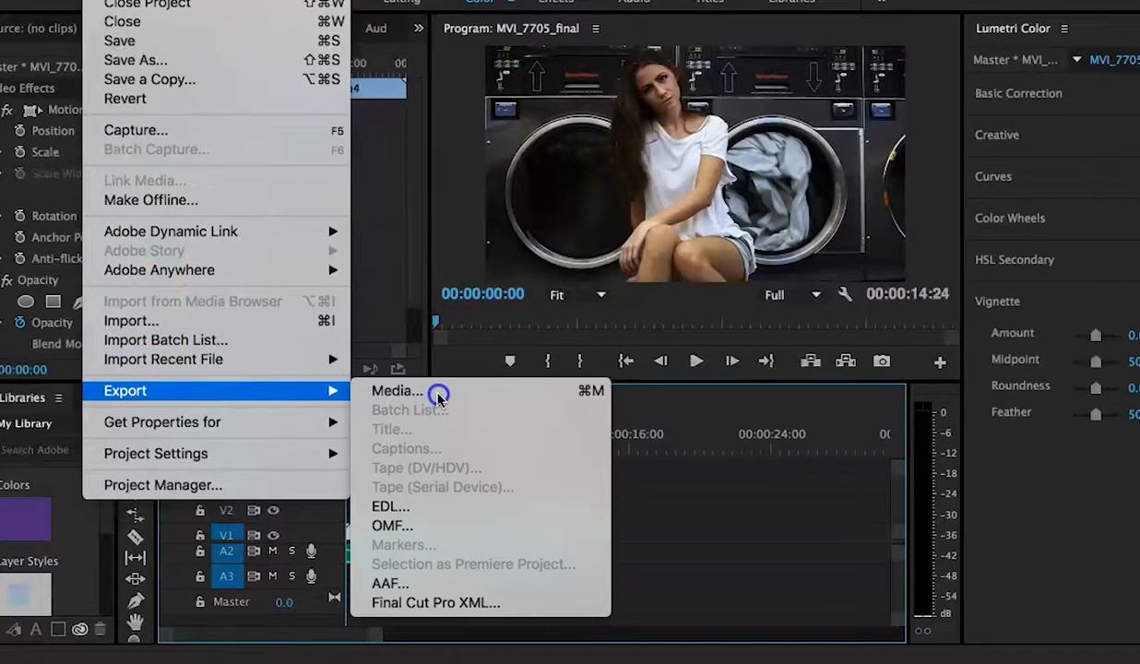
{"action": "left_click", "coordinate": [436, 391]}
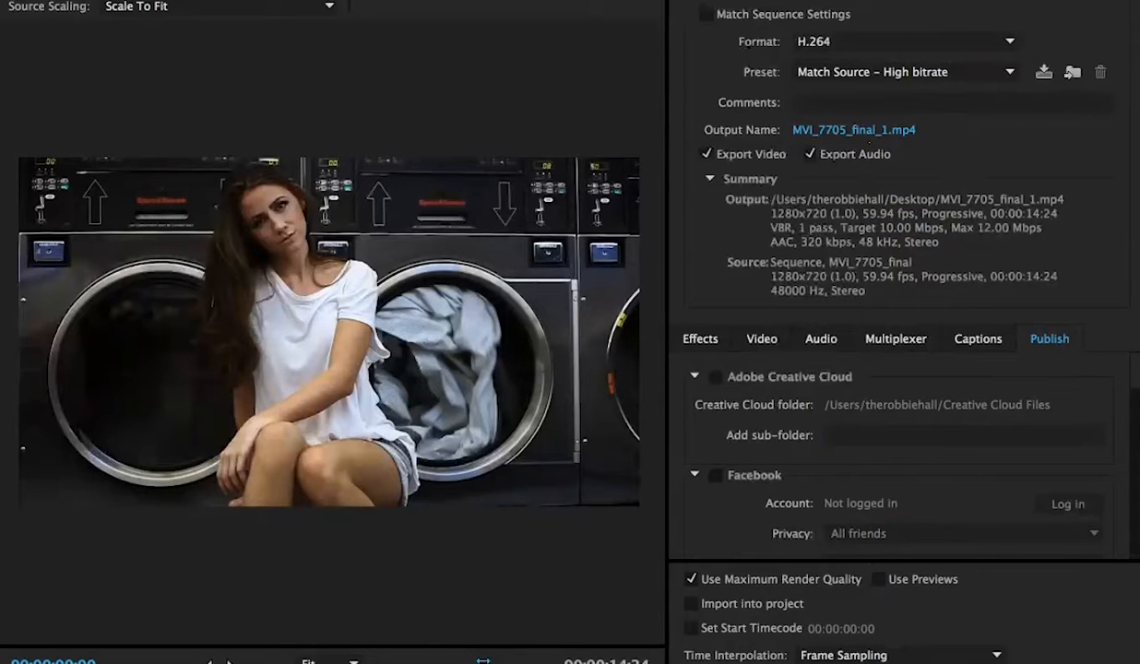
{"action": "left_click", "coordinate": [992, 663]}
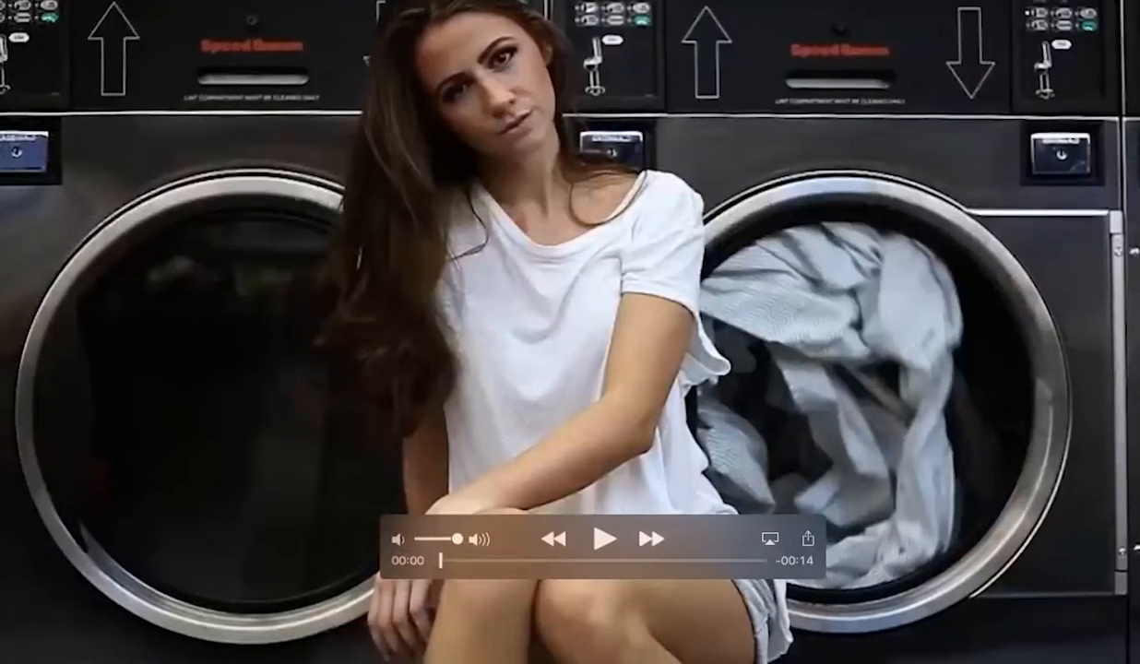
Step: In QuickTime Player, export the movie for iPad, iPhone 4 & Apple TV as MVI_7705_final_final on the Desktop
{"action": "key", "text": "space"}
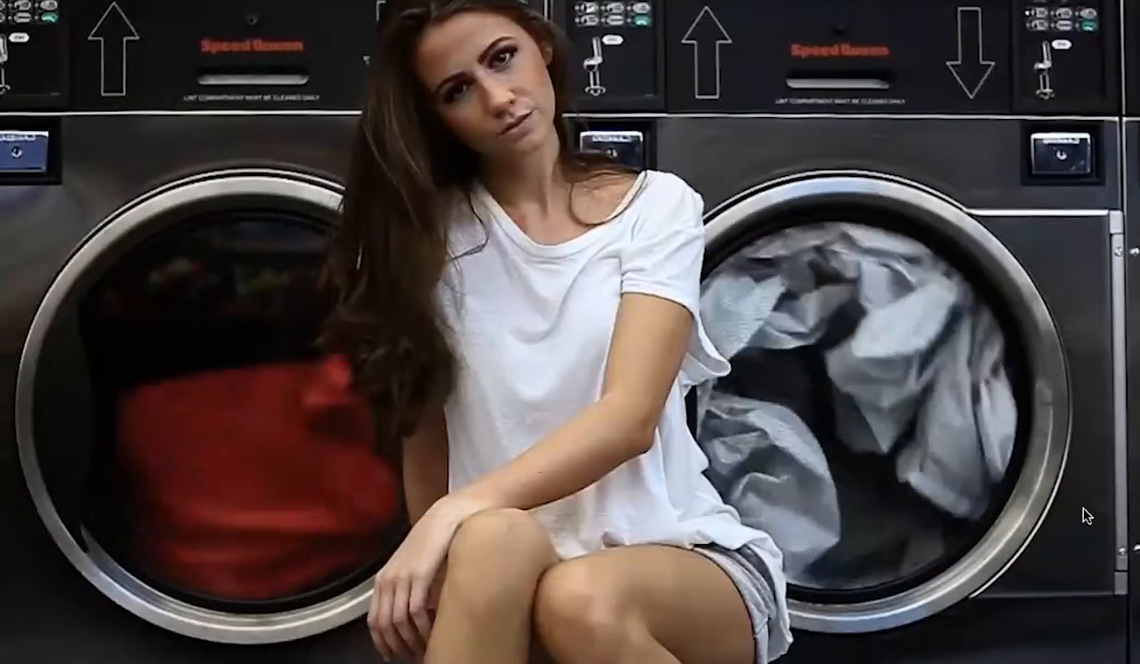
{"action": "left_click", "coordinate": [109, 0]}
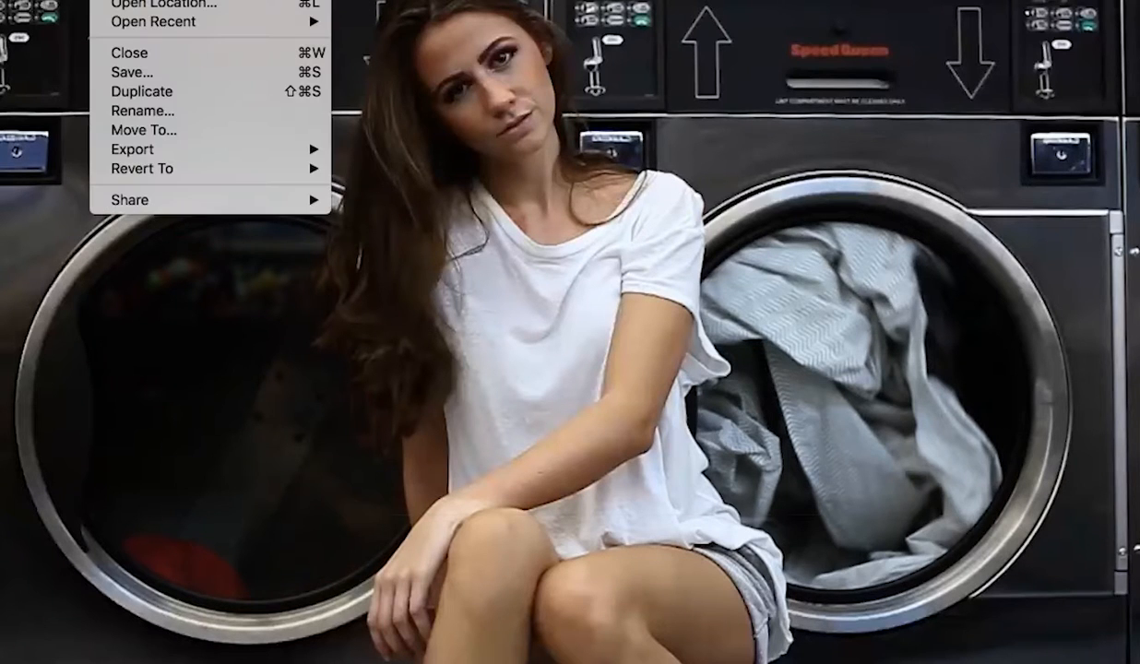
{"action": "mouse_move", "coordinate": [141, 150]}
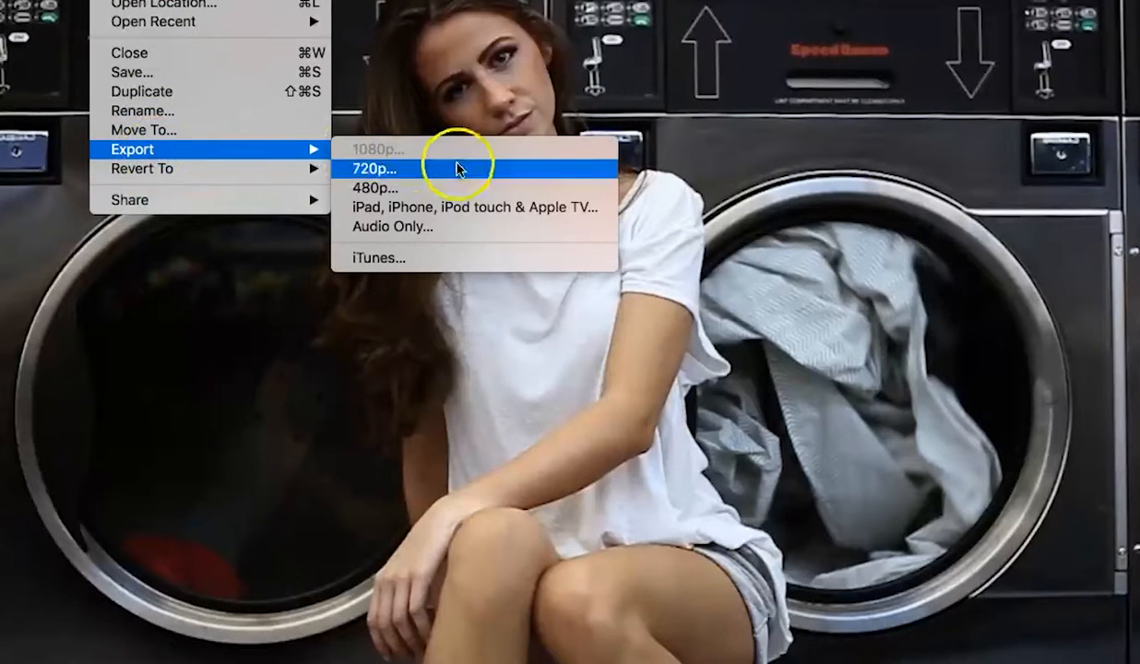
{"action": "left_click", "coordinate": [427, 207]}
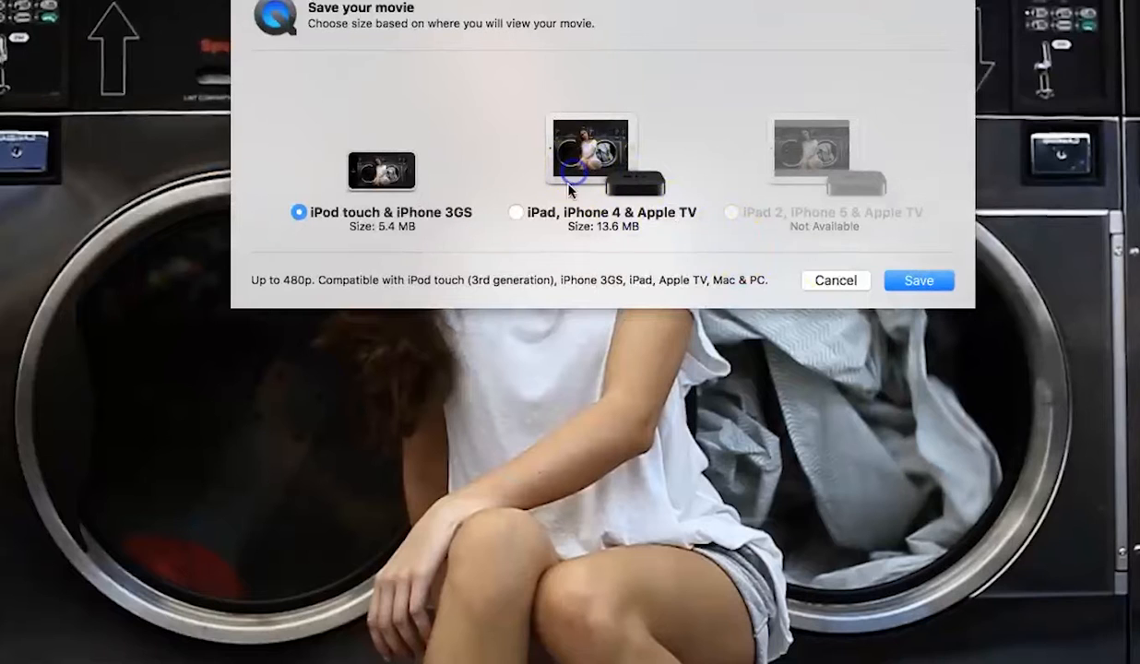
{"action": "left_click", "coordinate": [516, 212]}
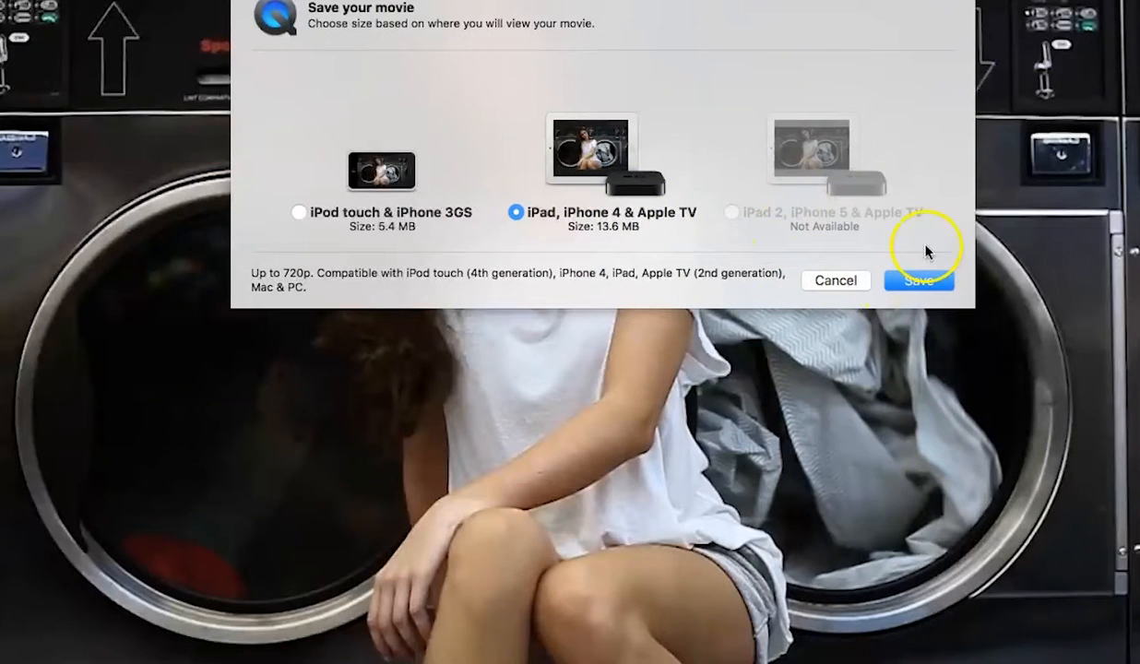
{"action": "left_click", "coordinate": [938, 287]}
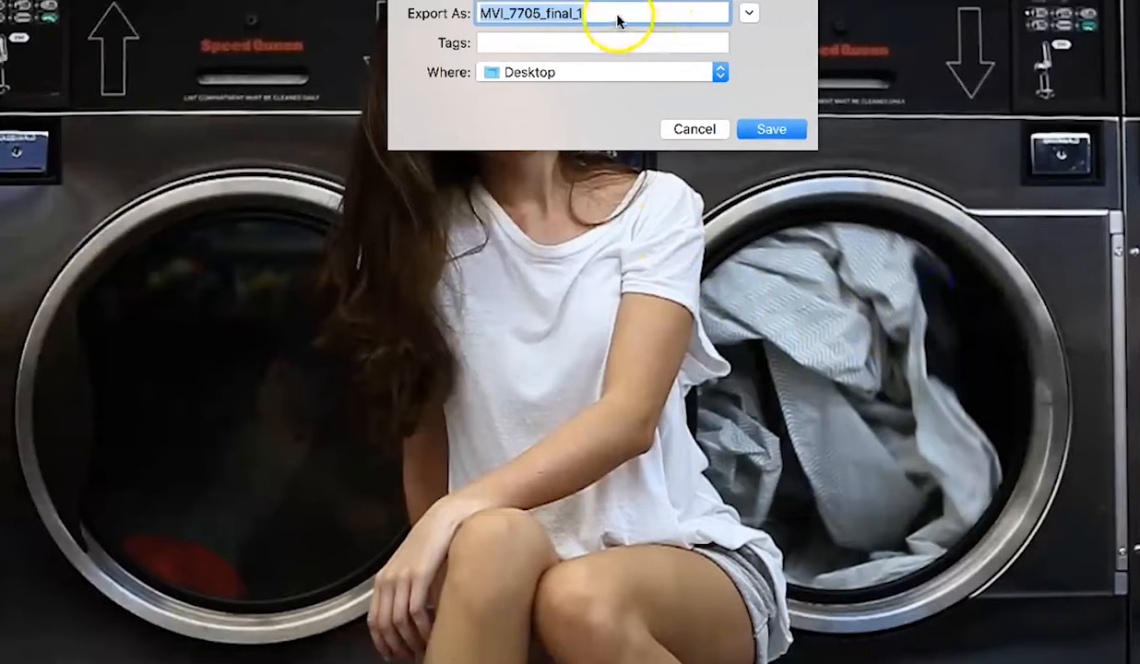
{"action": "left_click", "coordinate": [618, 14]}
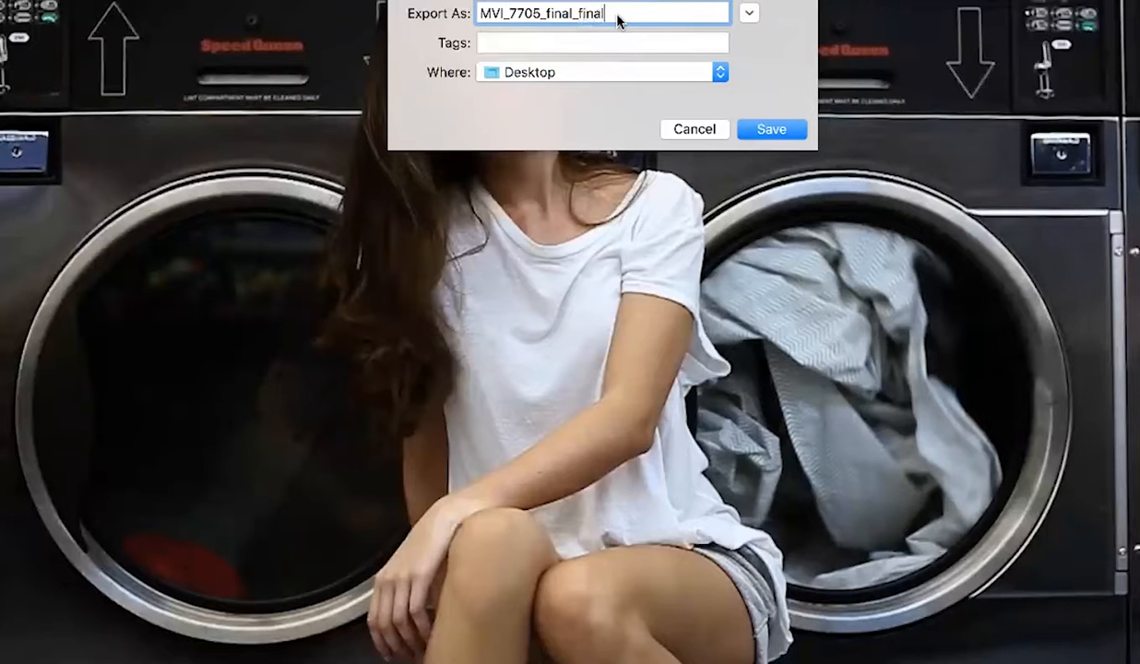
{"action": "left_click", "coordinate": [789, 129]}
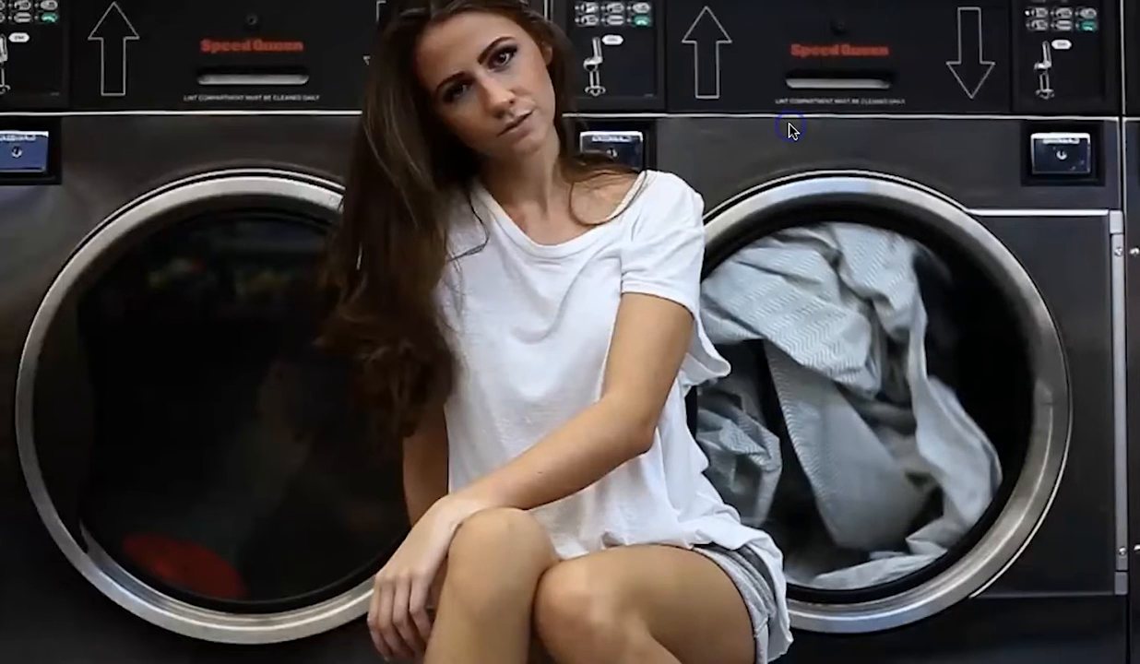